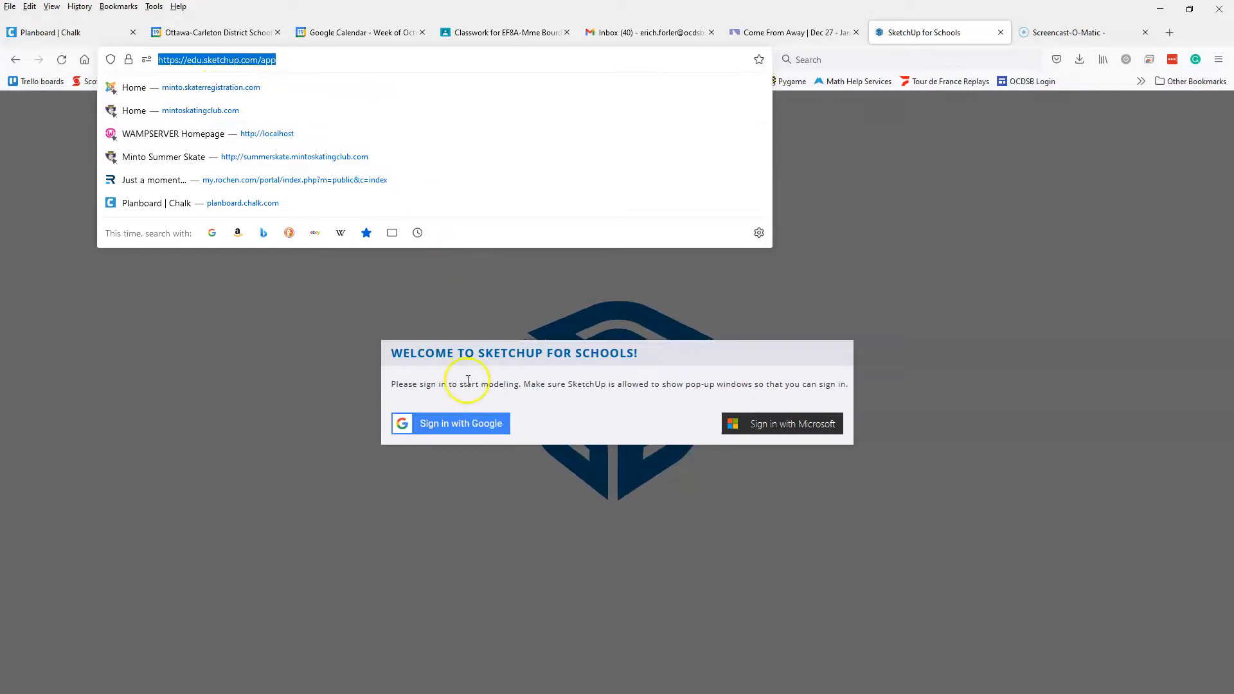
Sign in to SketchUp for Schools with the existing Google account
click(522, 357)
click(453, 424)
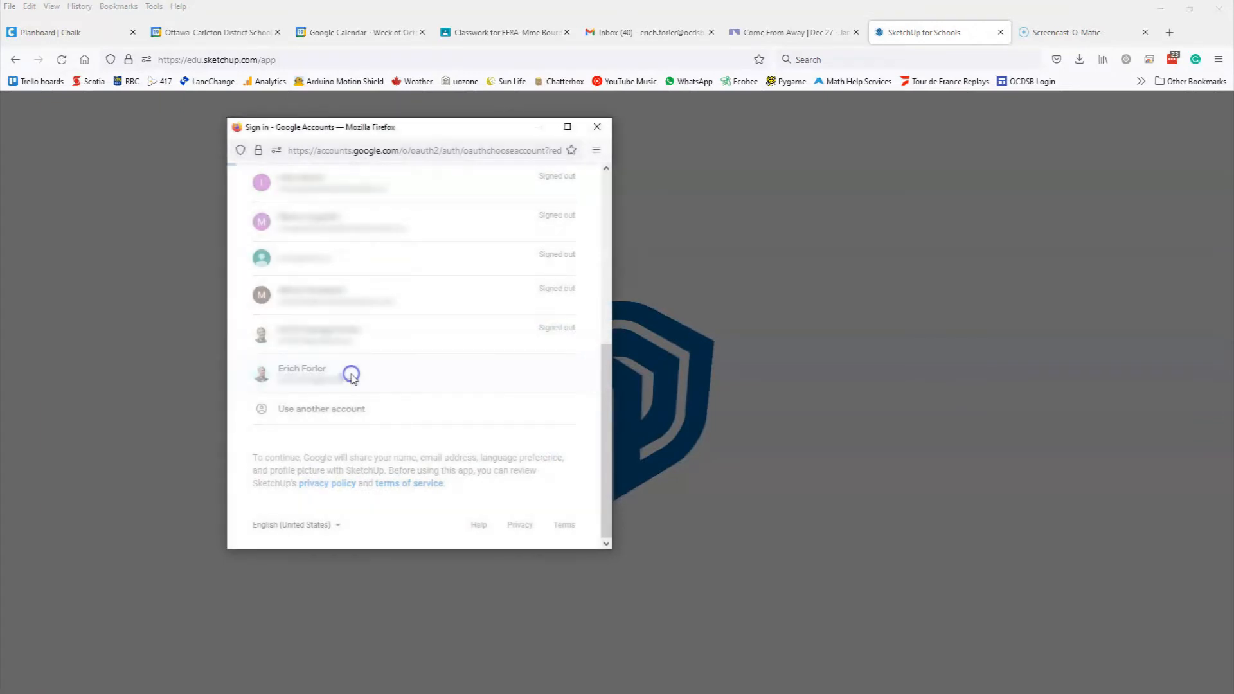
click(351, 374)
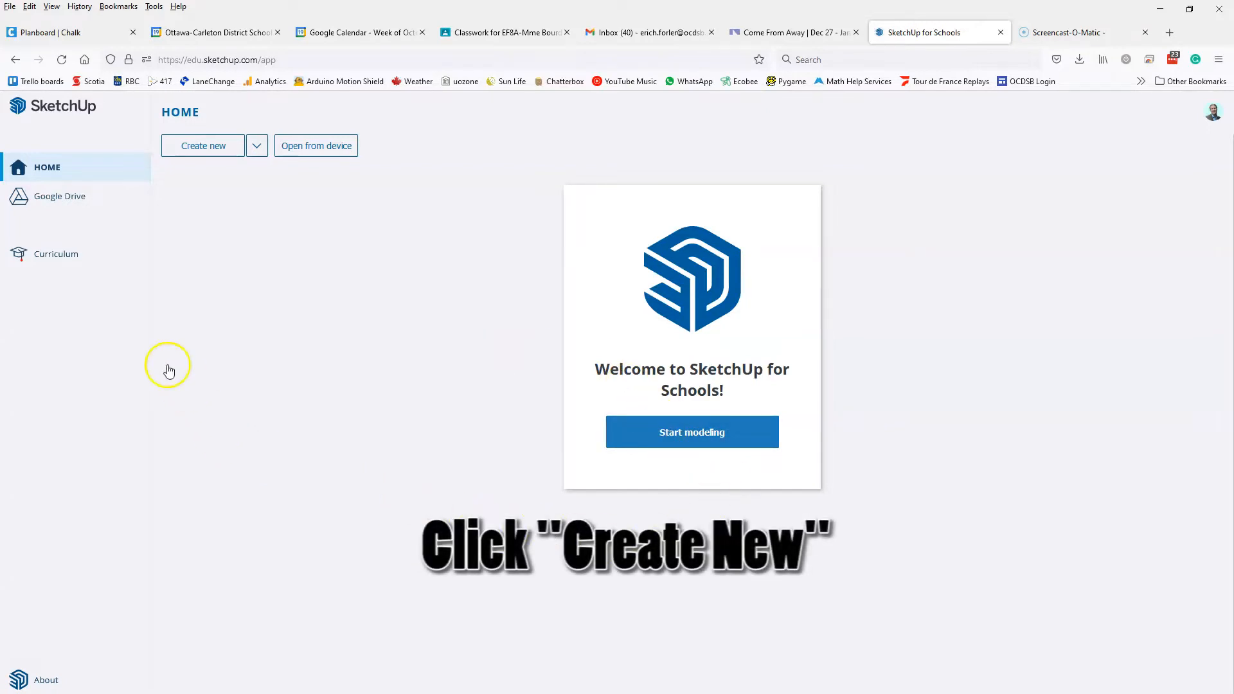
Create a new model and delete the default person figure beside the origin
click(203, 146)
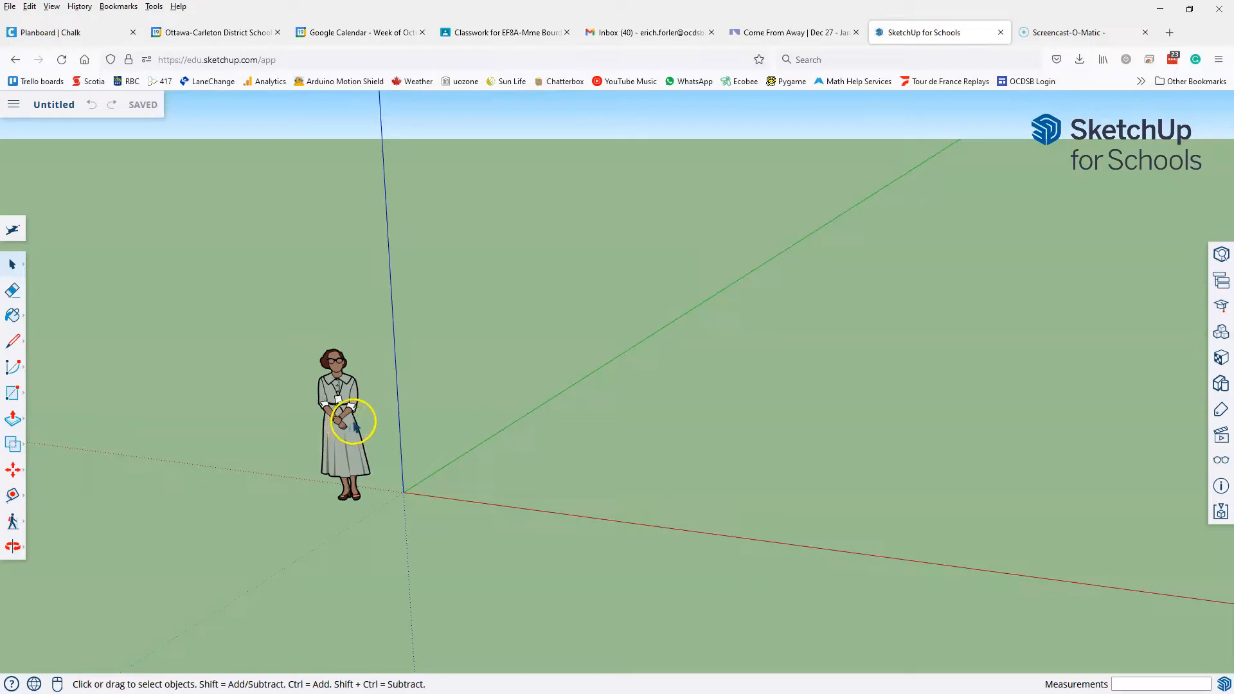
click(342, 442)
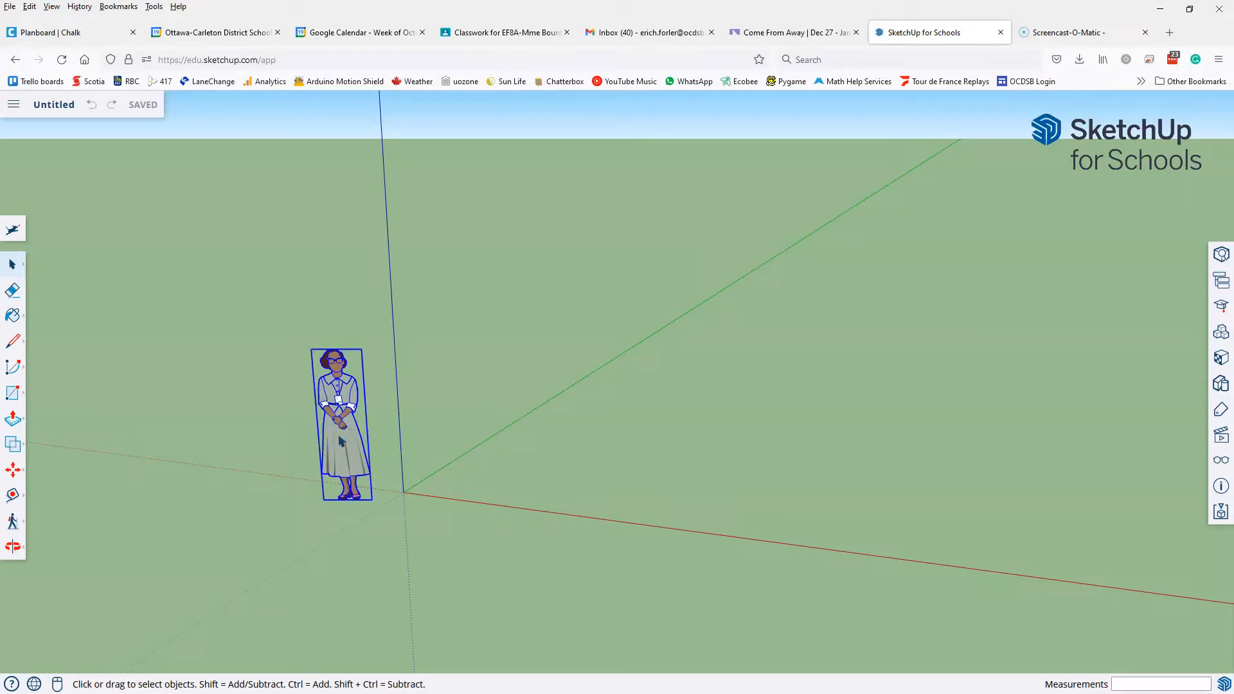
key(Delete)
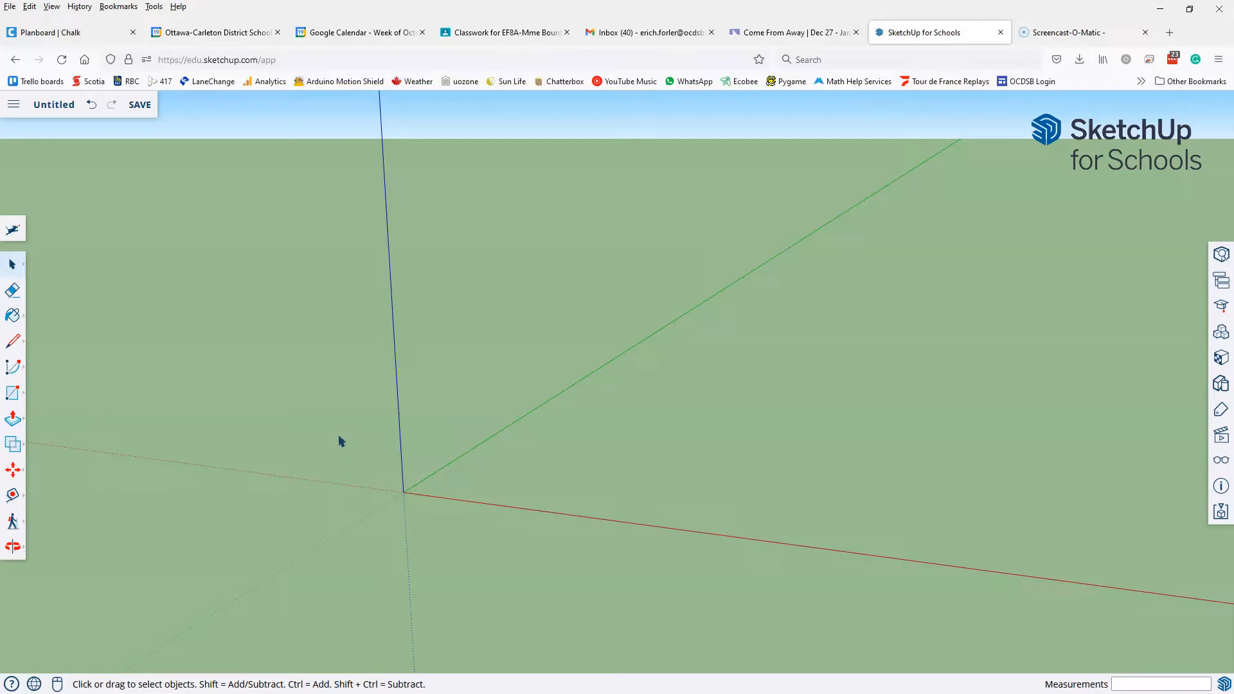
Draw a rectangle on the ground from the origin, about 7' 2" along the red axis by 18' 11" along the green
click(12, 393)
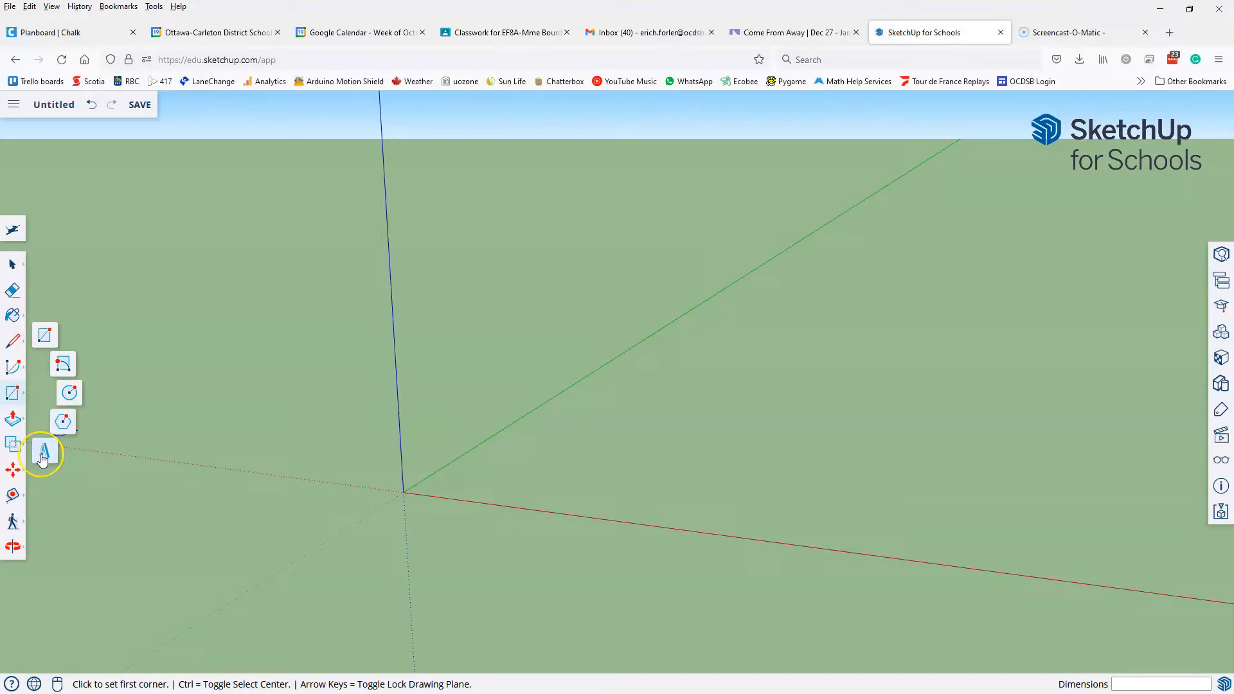
click(42, 338)
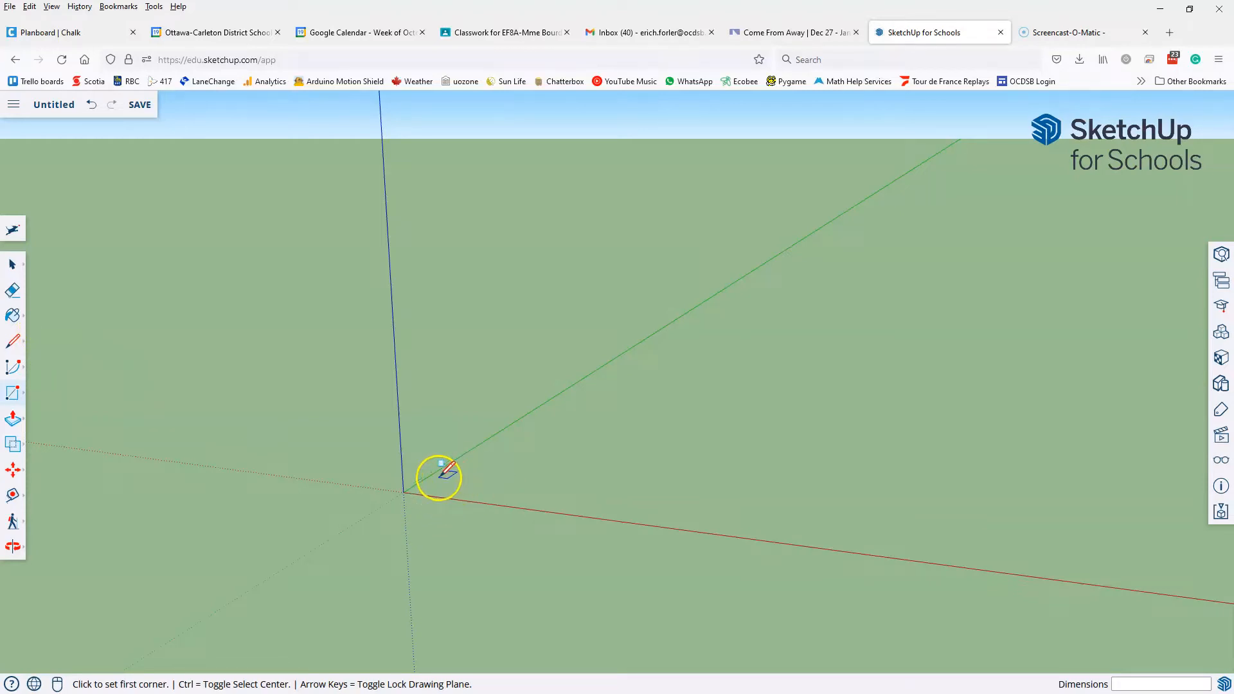
click(403, 492)
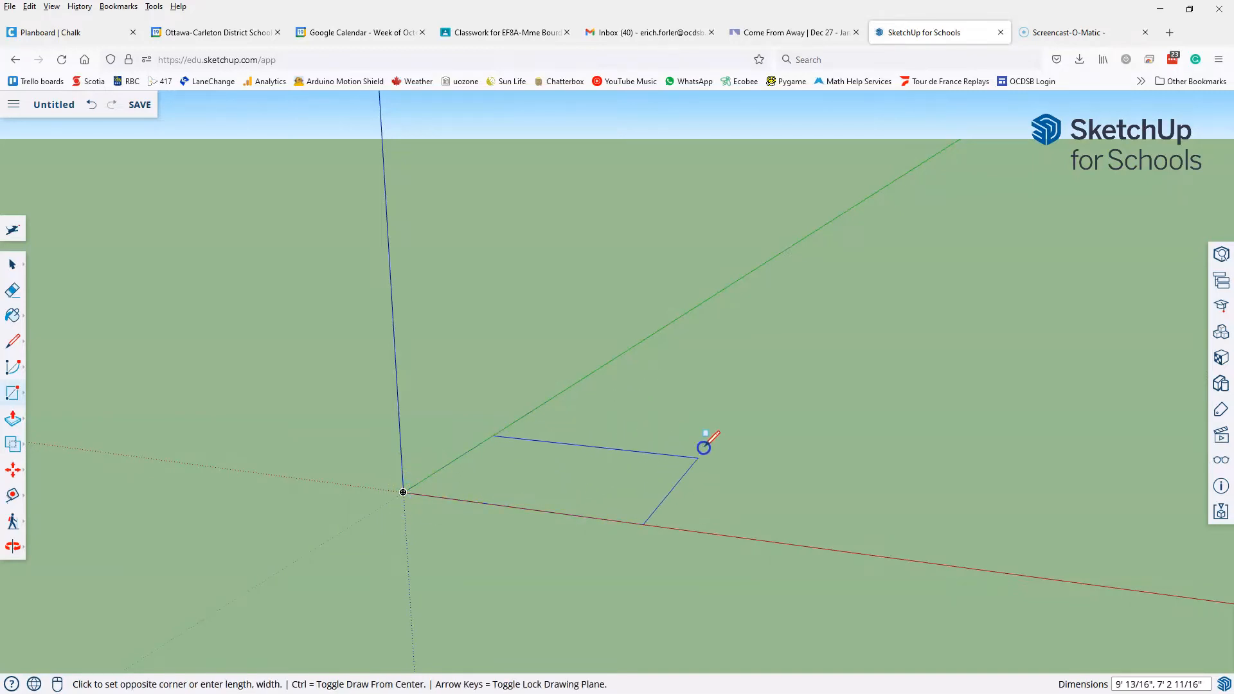
click(720, 385)
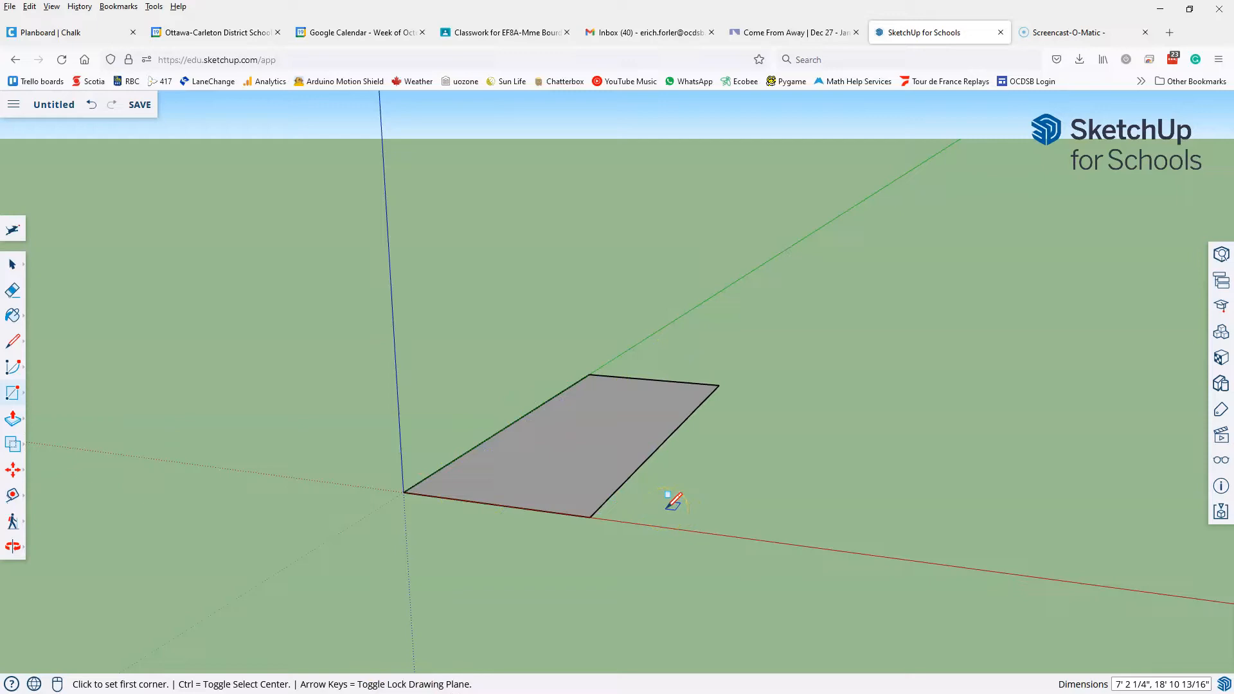
Undo the freehand rectangle drawn on the ground
key(ctrl)
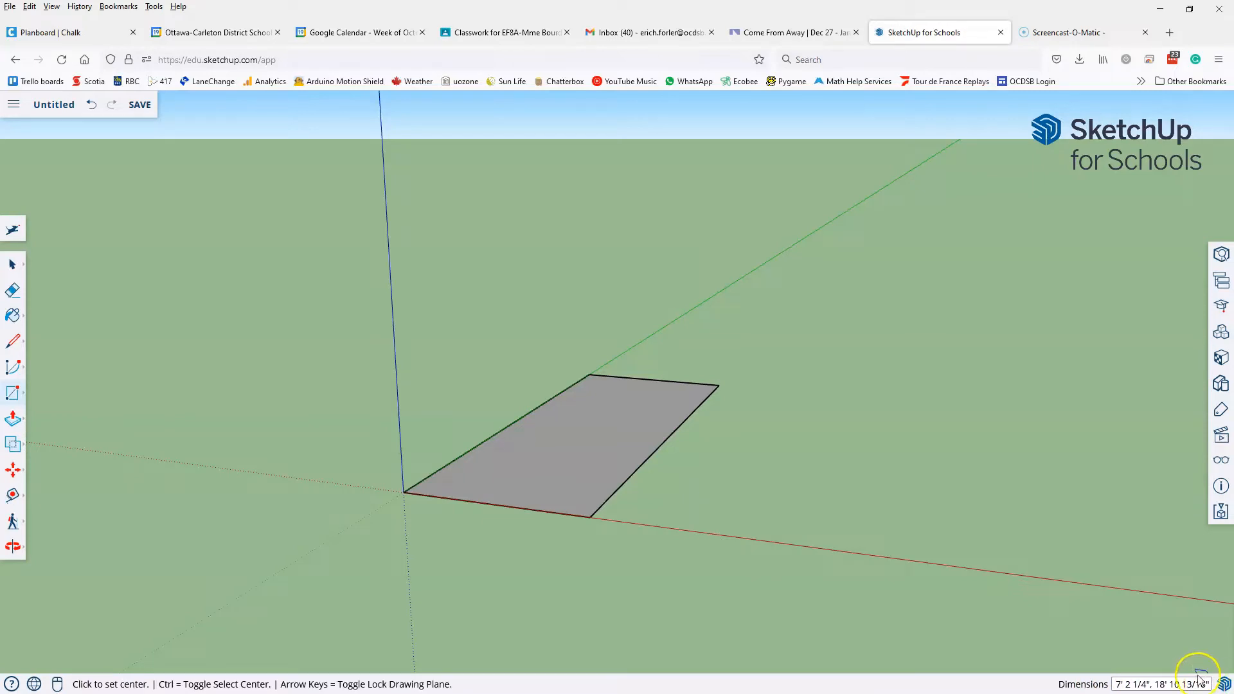
click(17, 267)
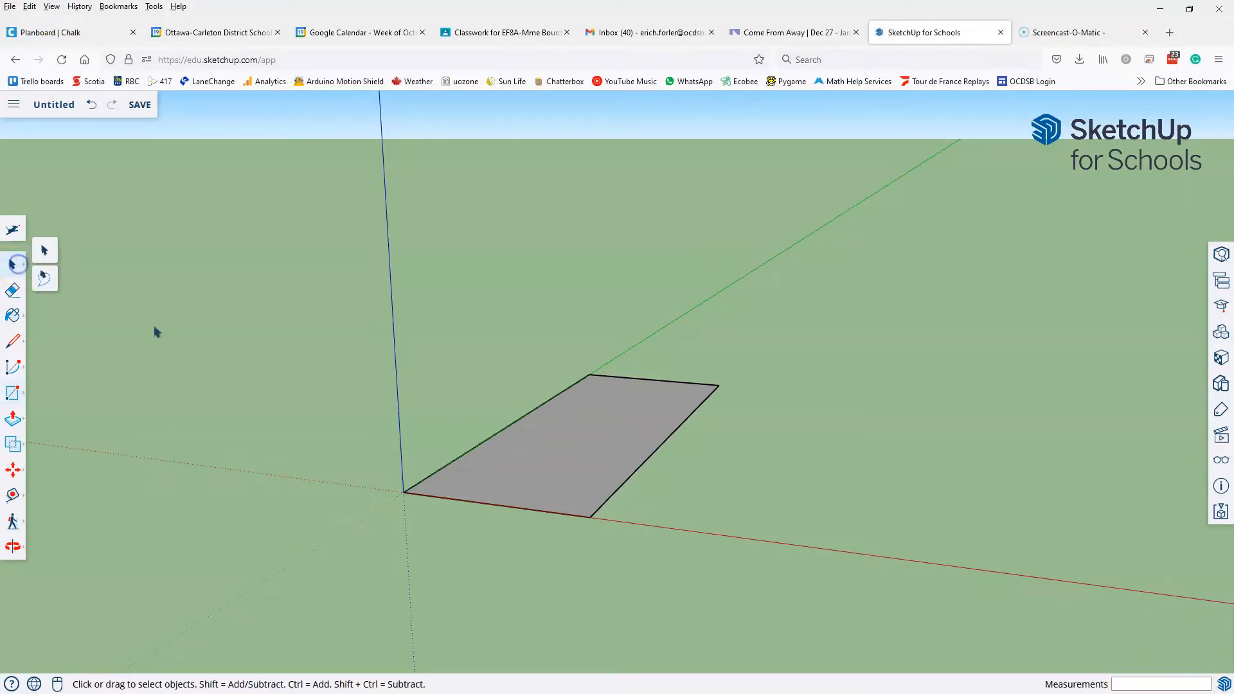
click(574, 462)
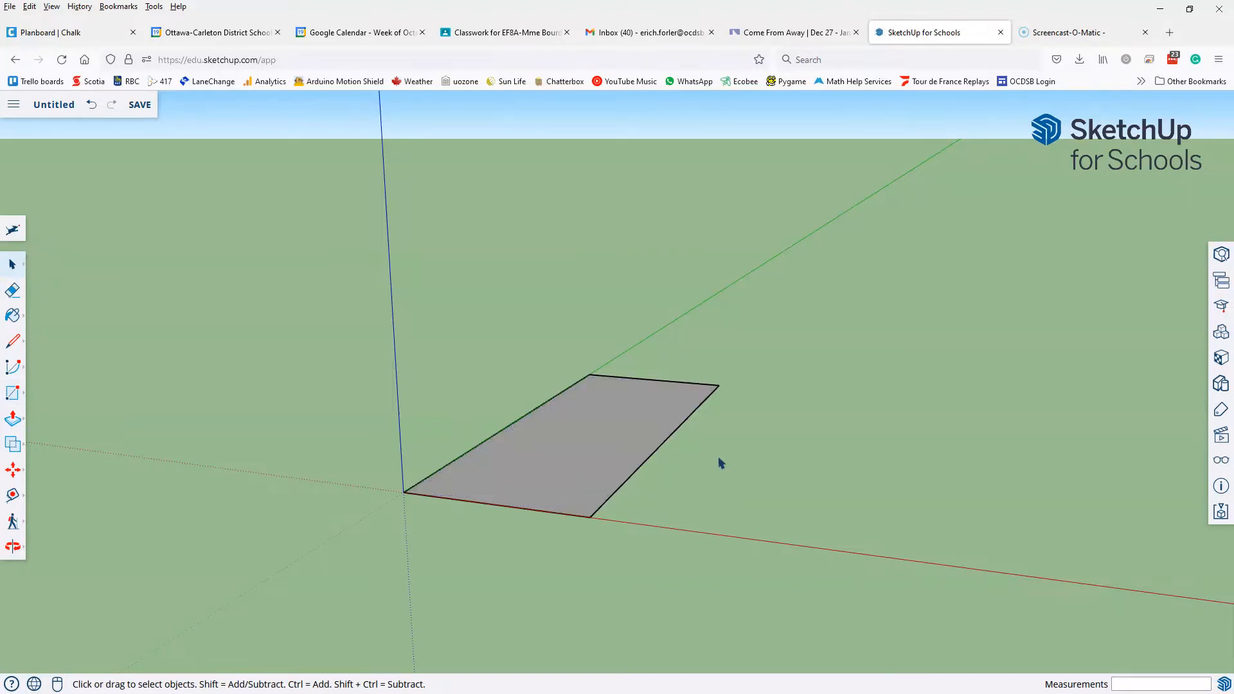
key(ctrl+z)
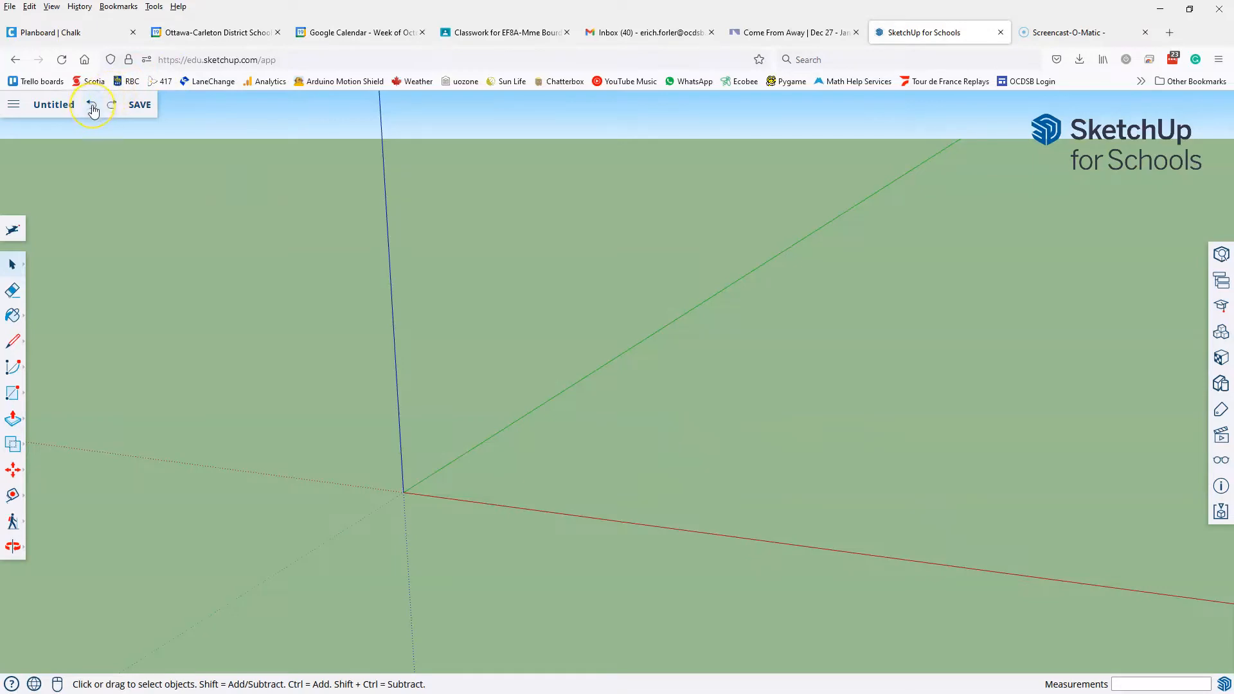
Set the model's length units to metres with 0.00 precision
click(1221, 486)
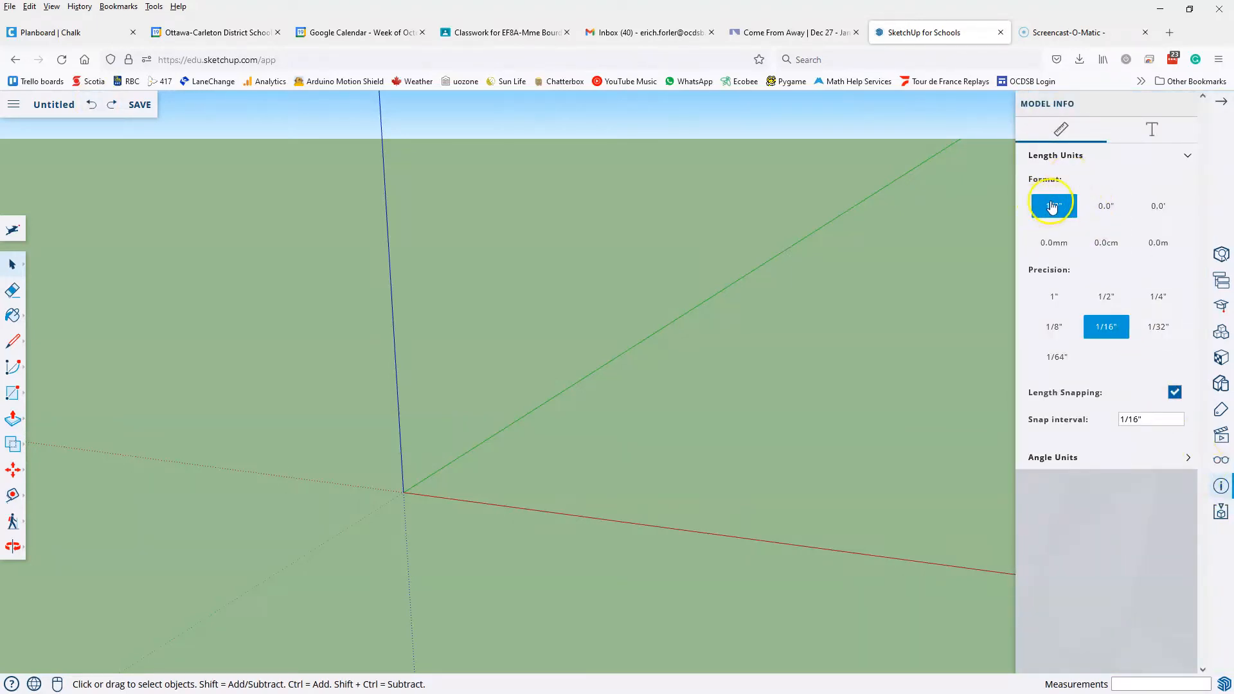
click(1158, 242)
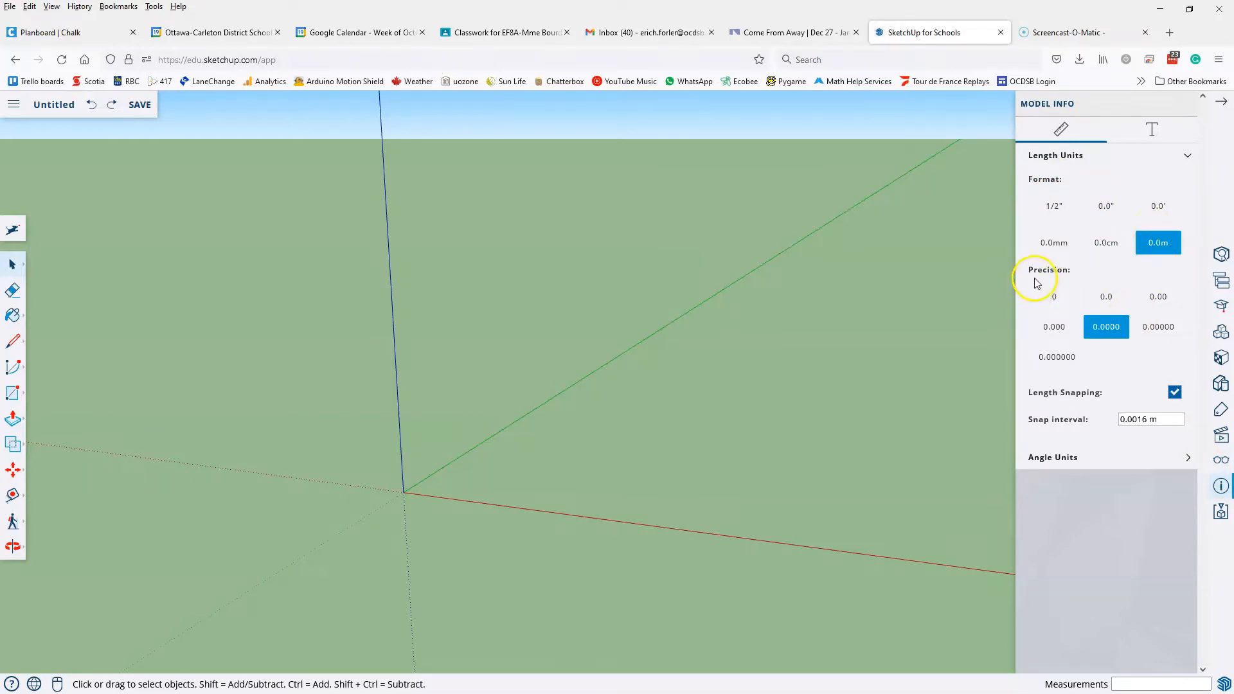
click(1157, 297)
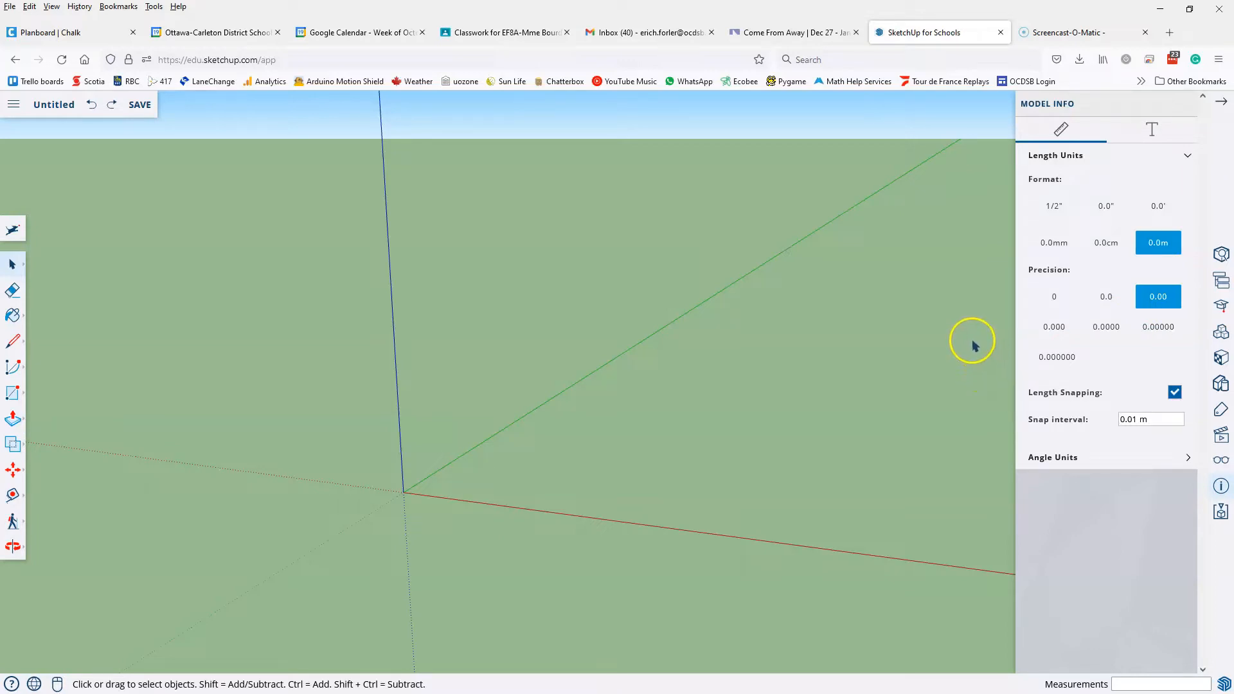
click(1221, 106)
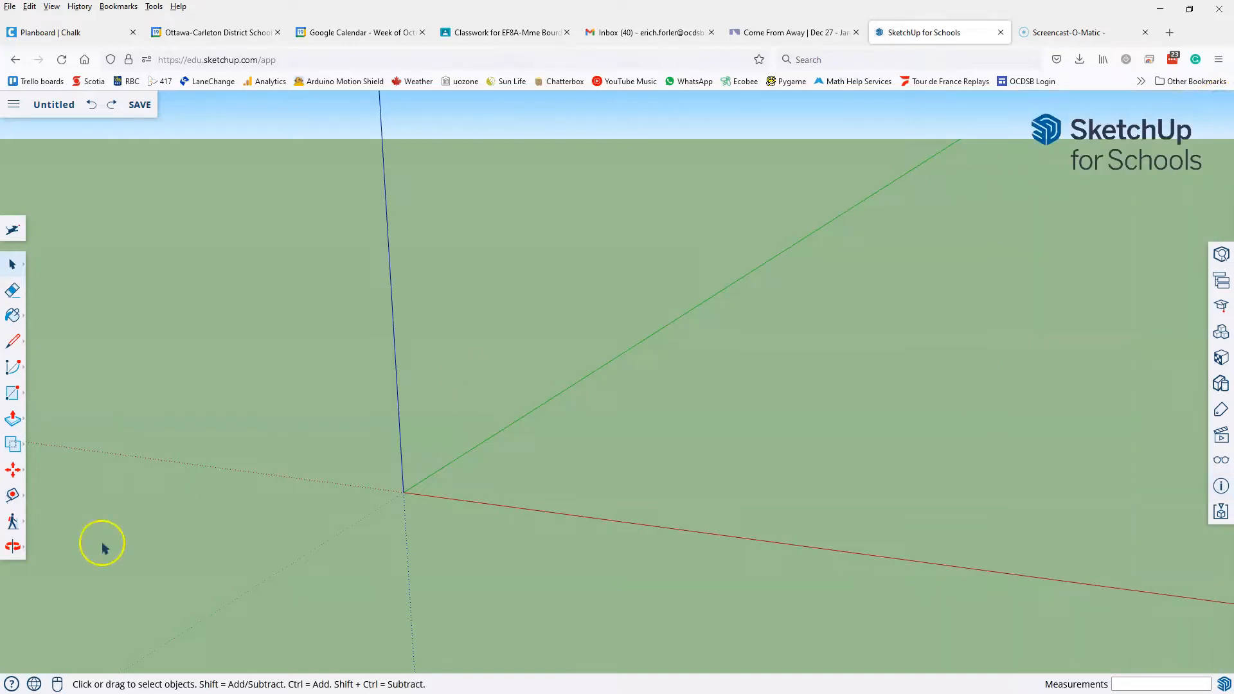
Draw a 1 m by 1 m square on the ground plane from the origin
click(13, 393)
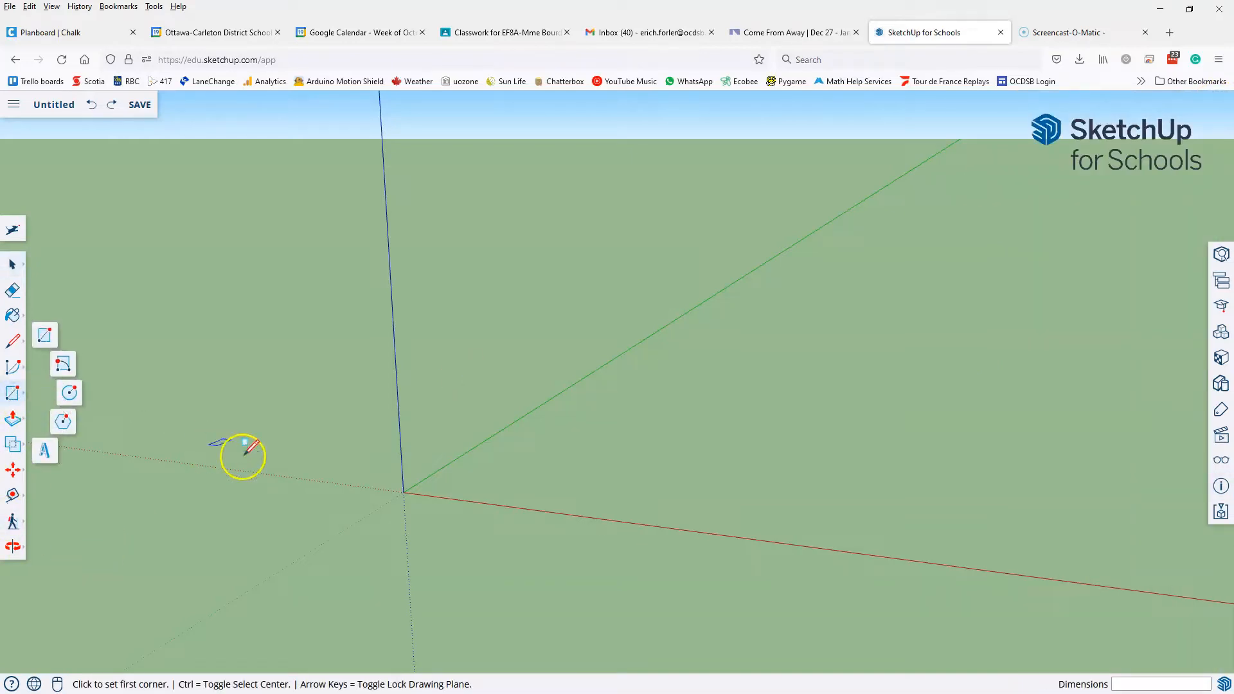
click(403, 492)
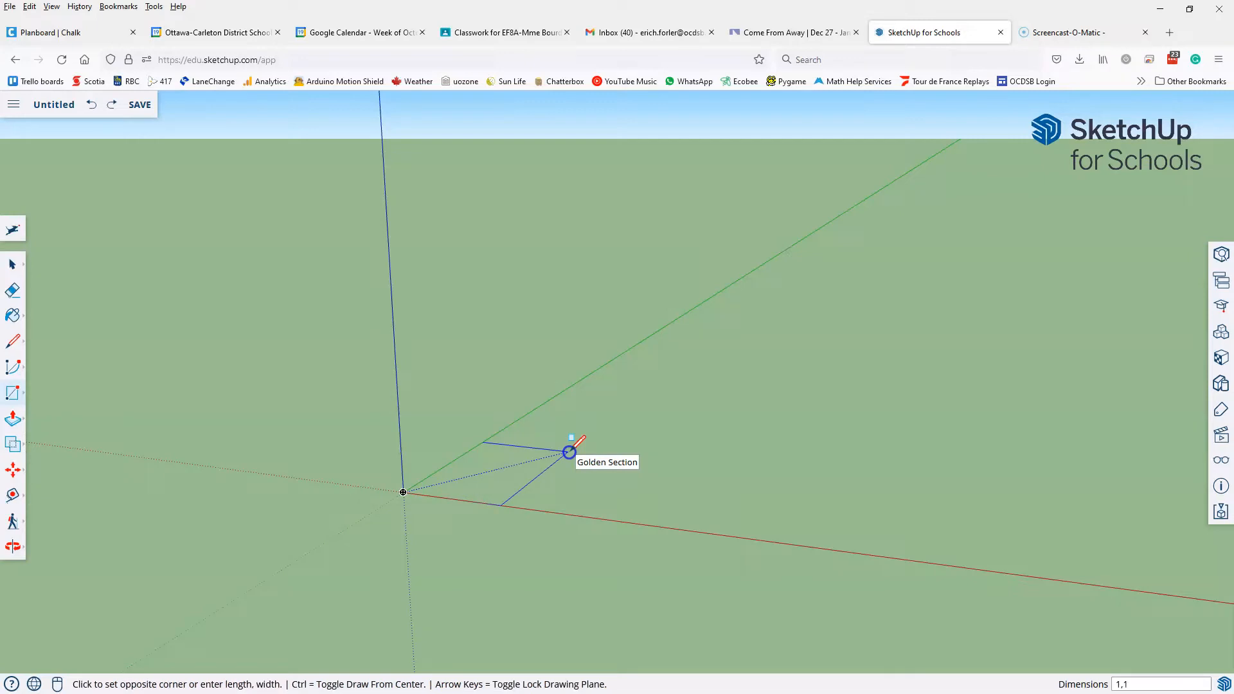
key(Return)
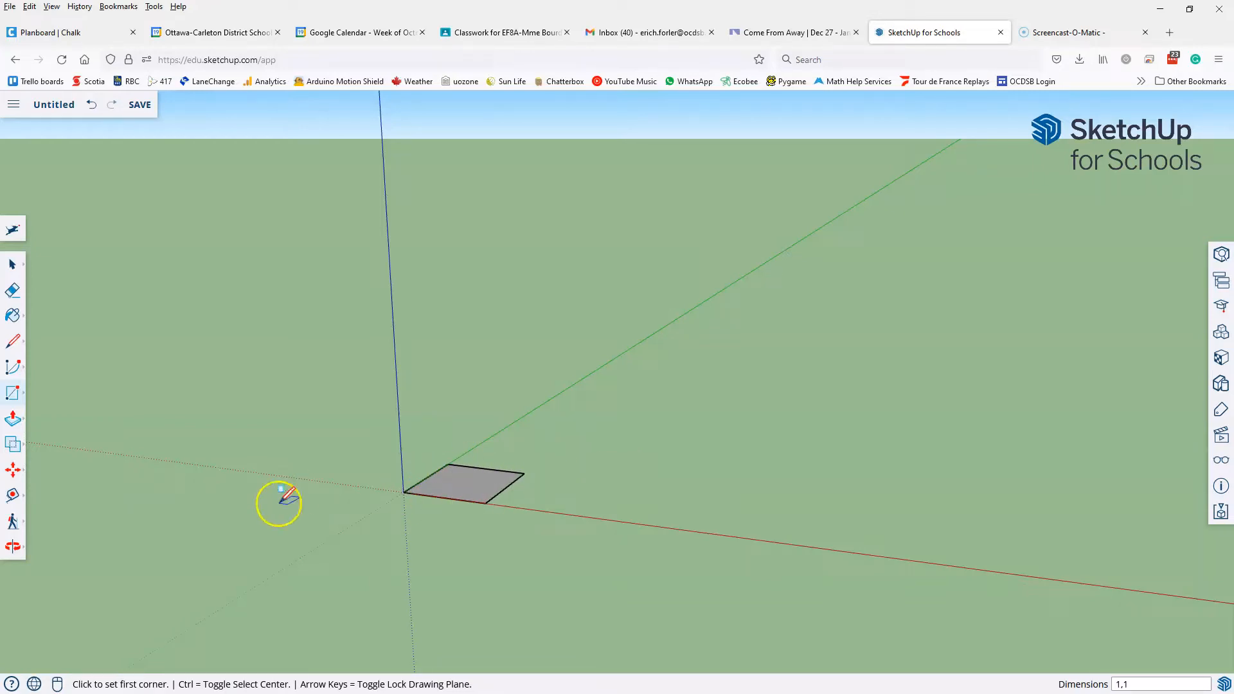
Measure the square's depth along the green axis with the Tape Measure, without keeping a guide
click(12, 495)
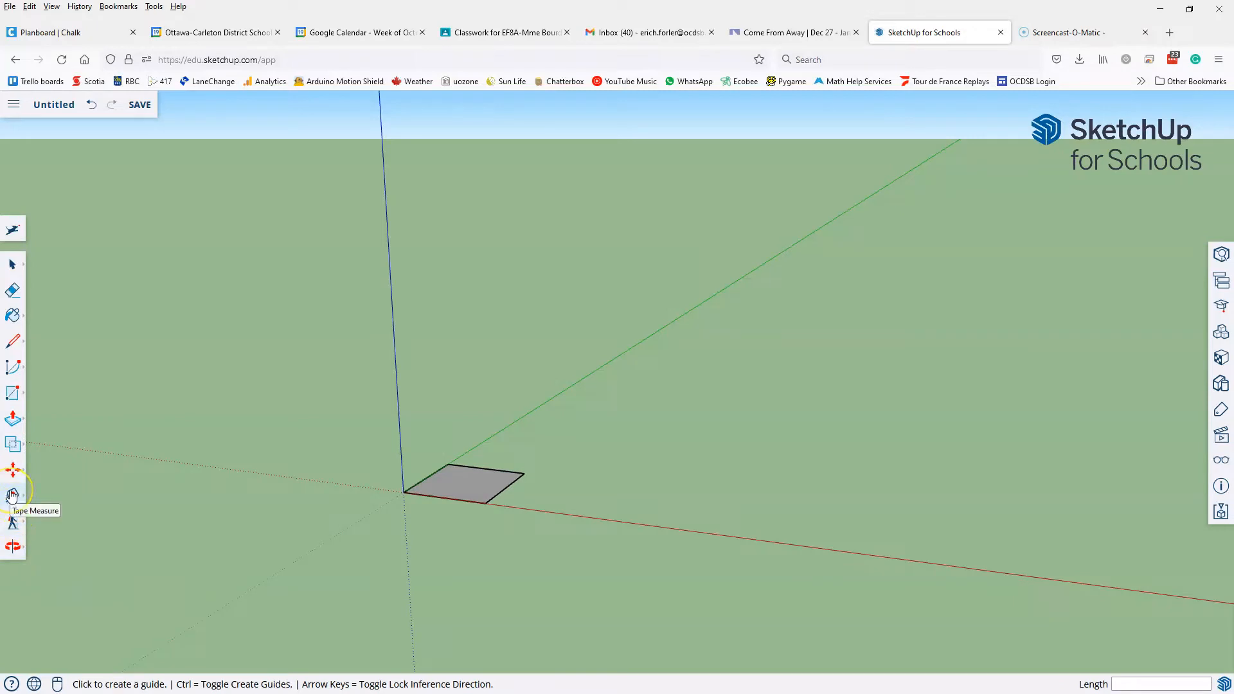
click(12, 495)
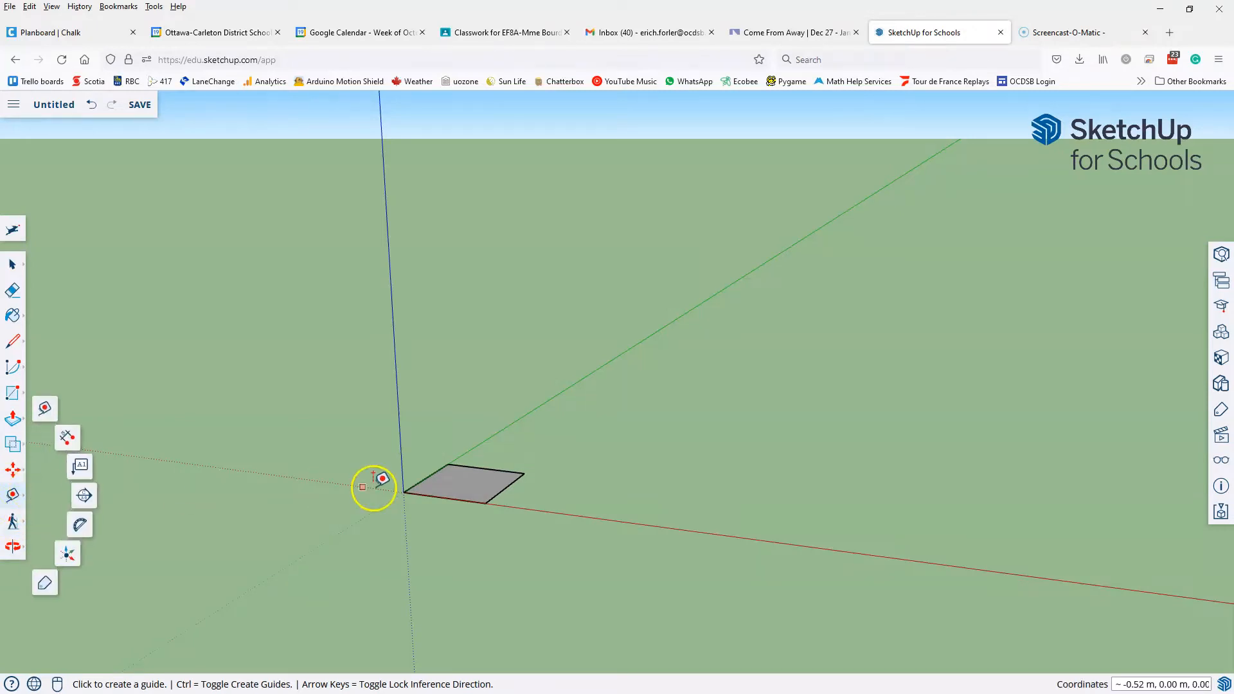
click(45, 409)
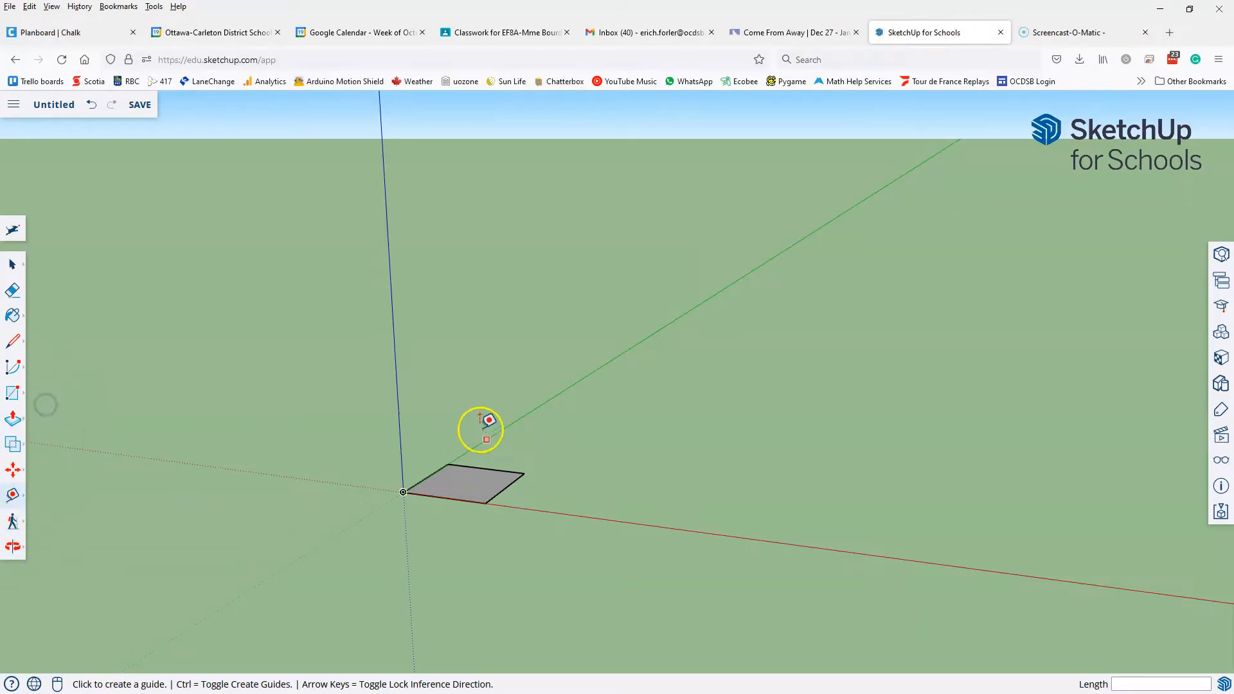
click(443, 498)
click(487, 460)
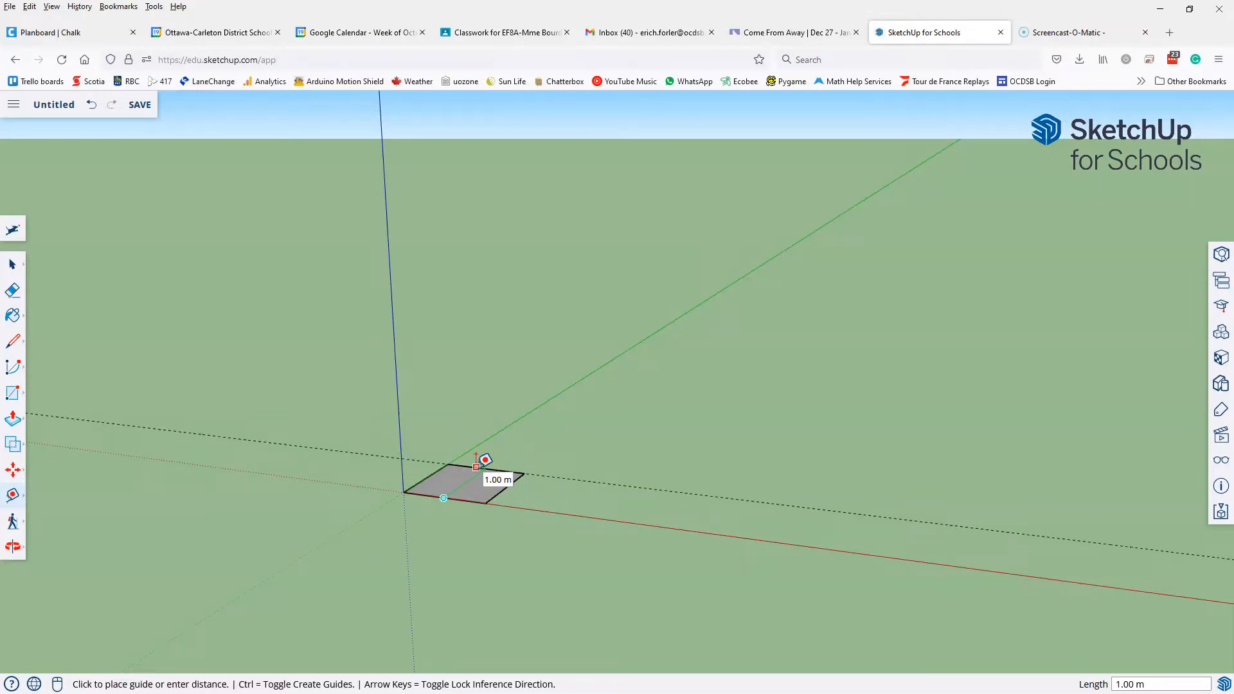
key(Escape)
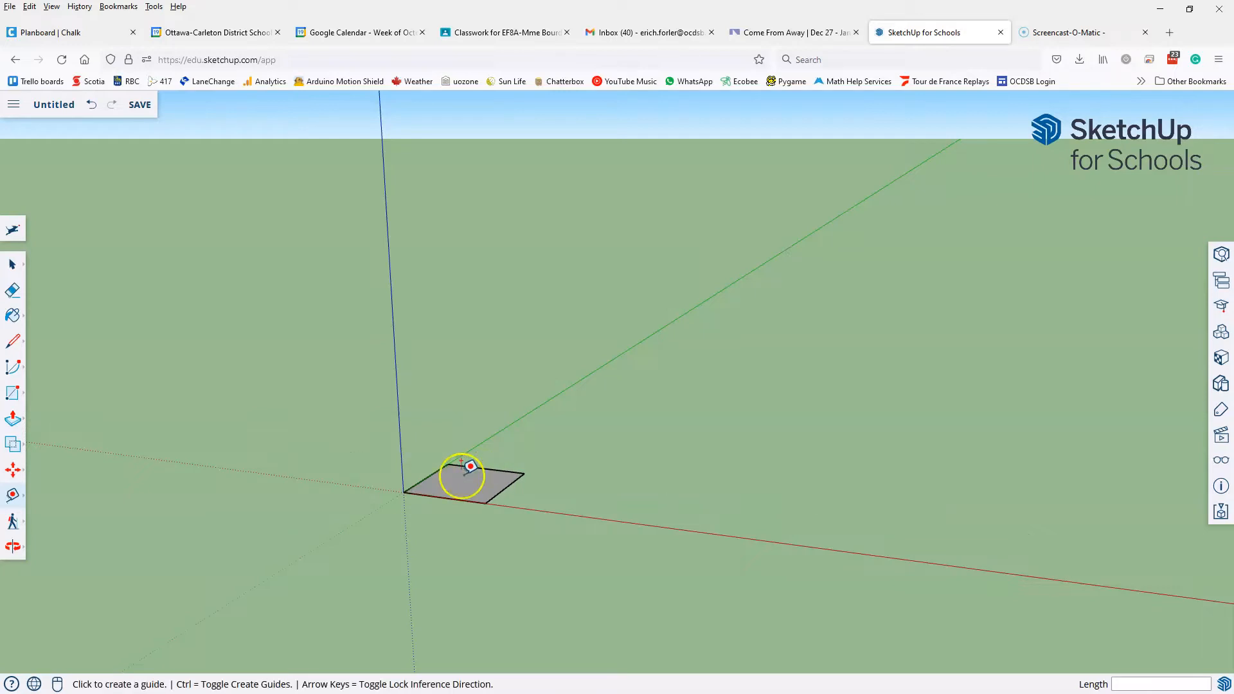
Measure the square's width along the red axis with the Tape Measure and undo the guide it places
click(426, 477)
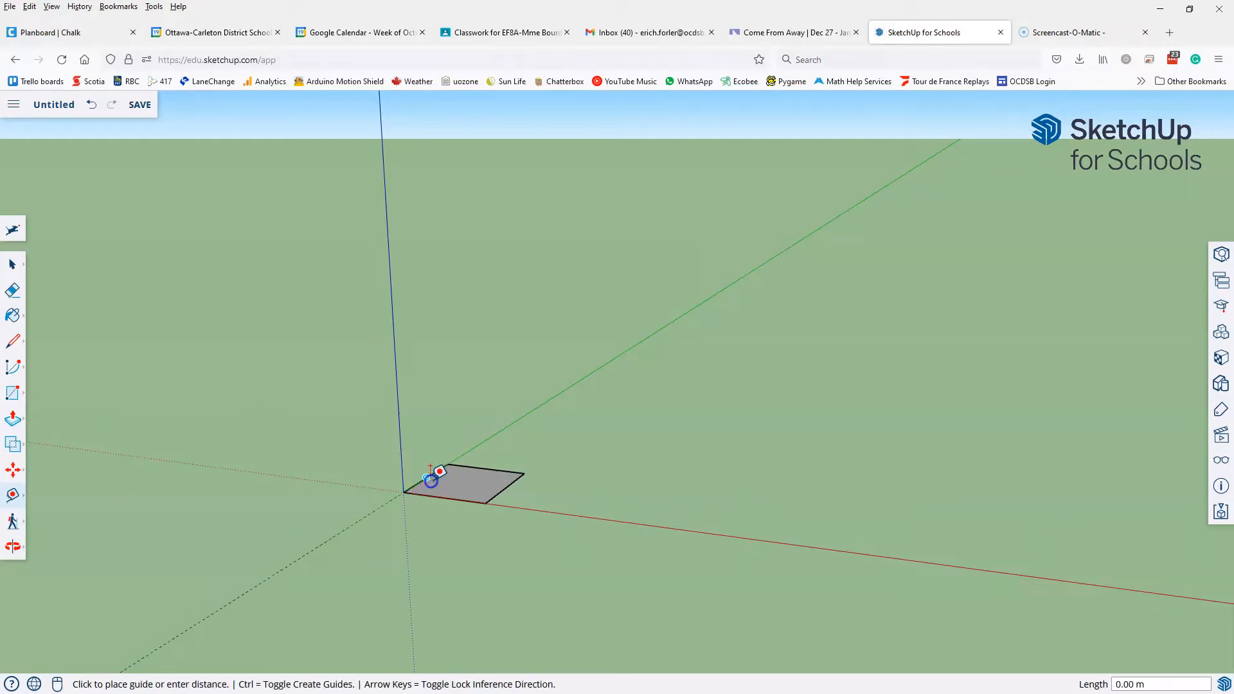
click(502, 488)
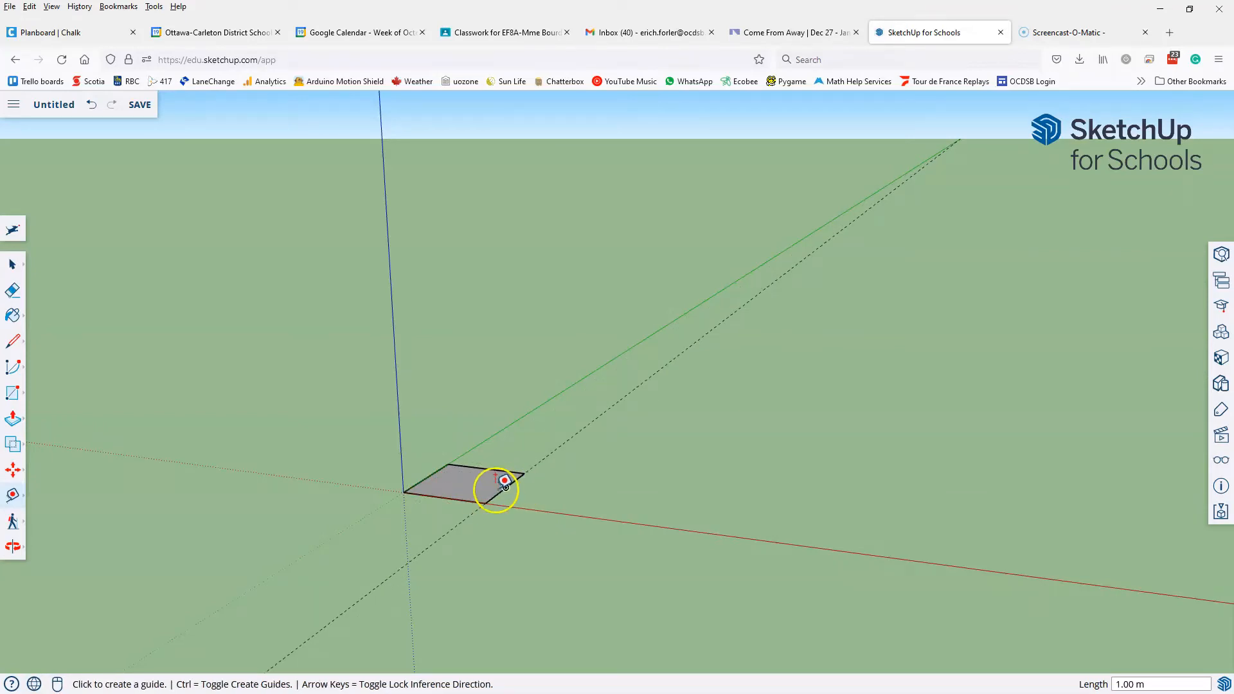
key(Escape)
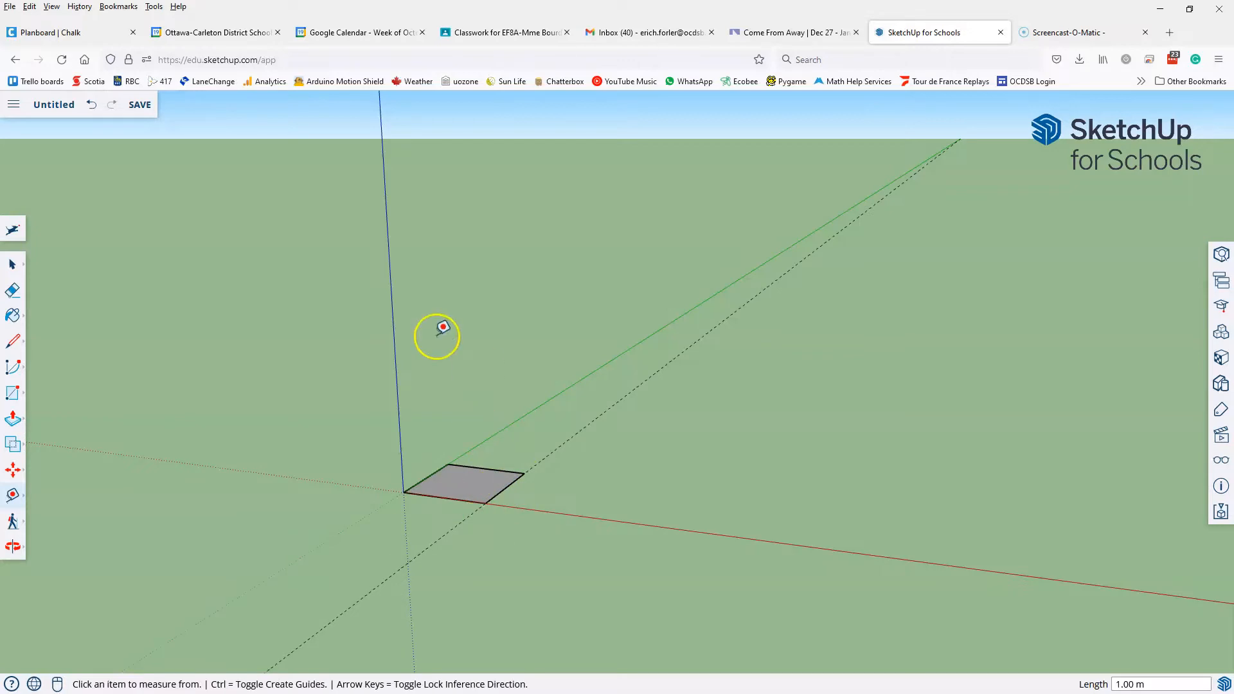
click(93, 106)
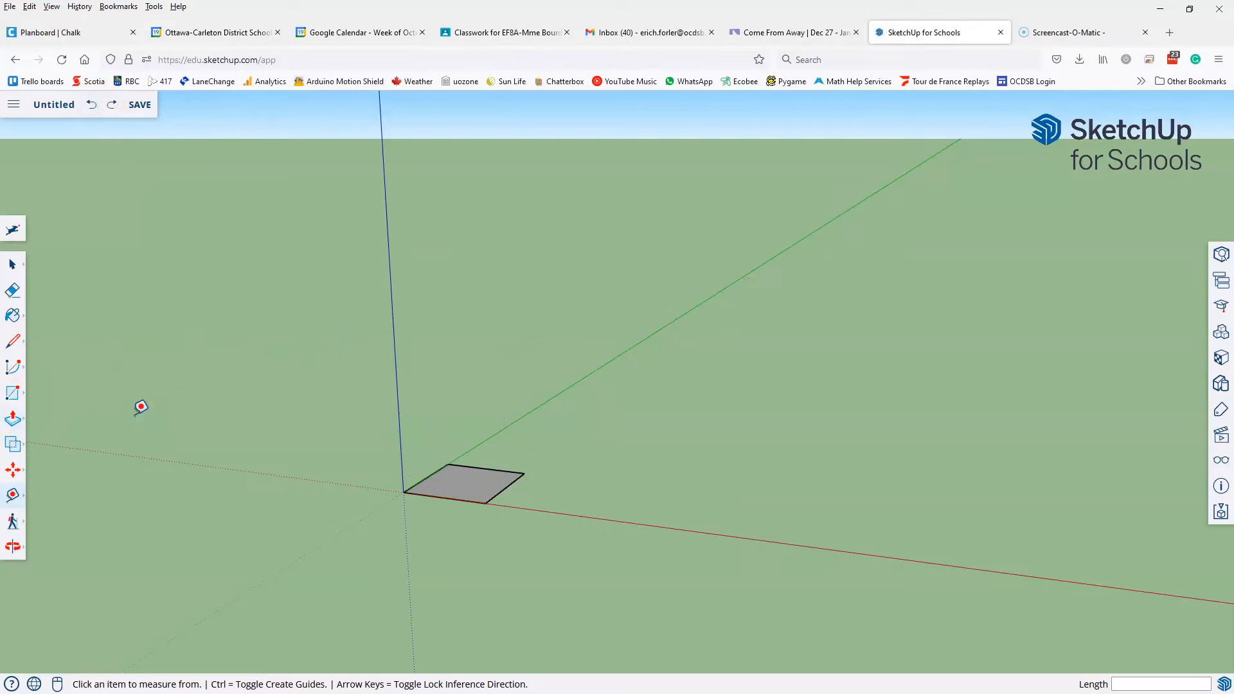
Push/Pull the square face up 1 m to form a cube
click(11, 421)
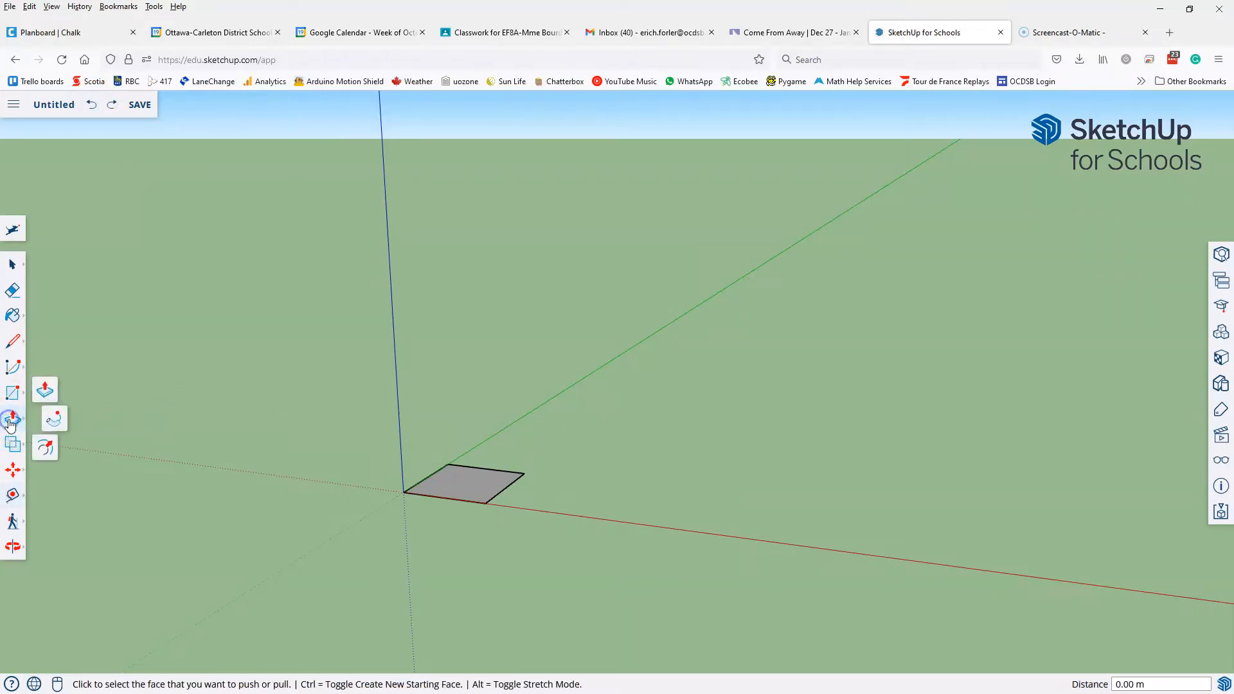
click(49, 391)
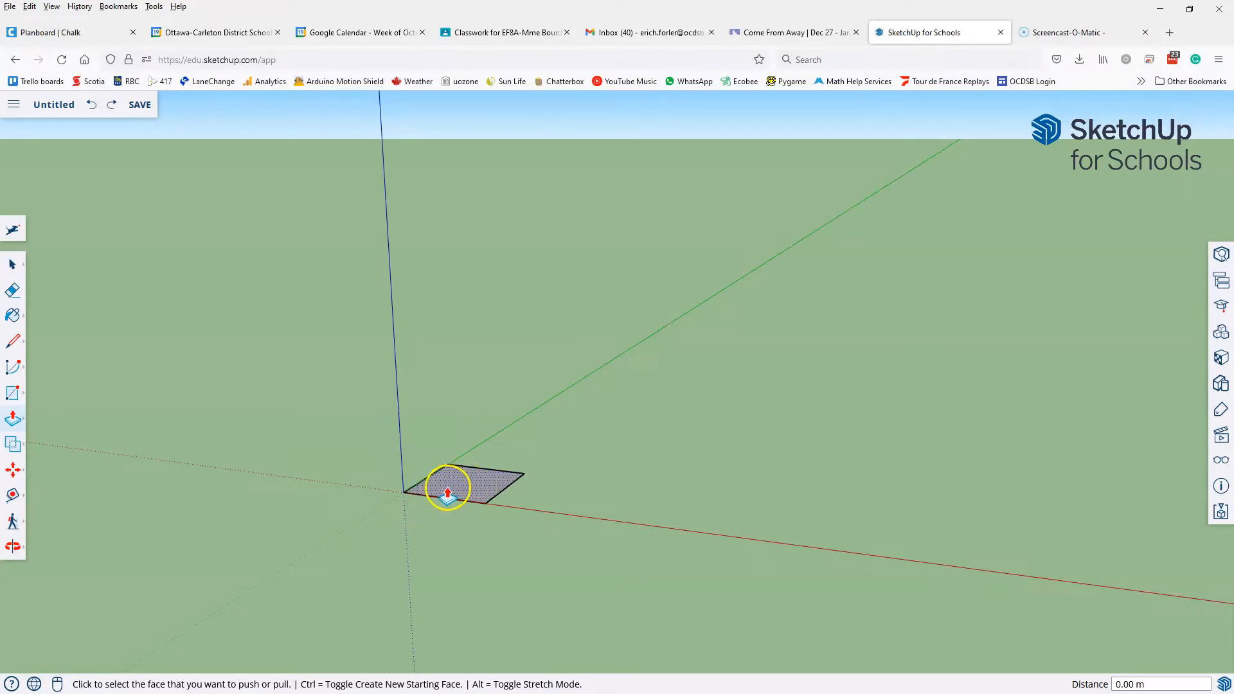
click(448, 495)
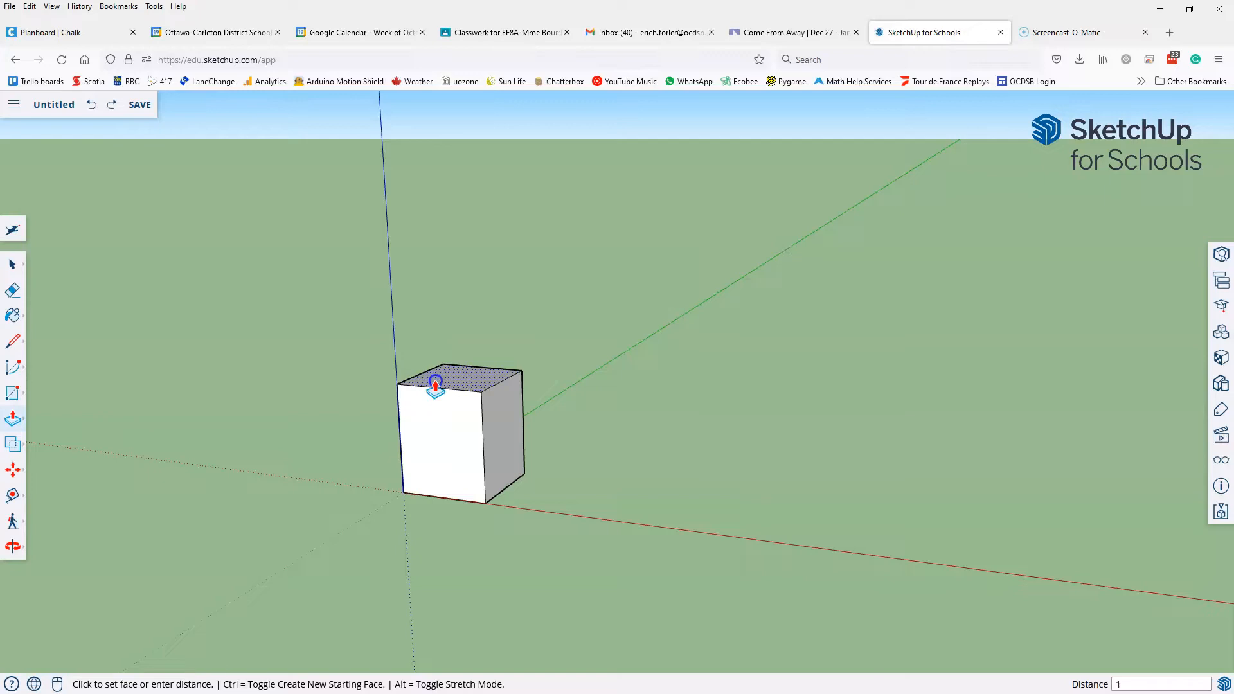
key(Return)
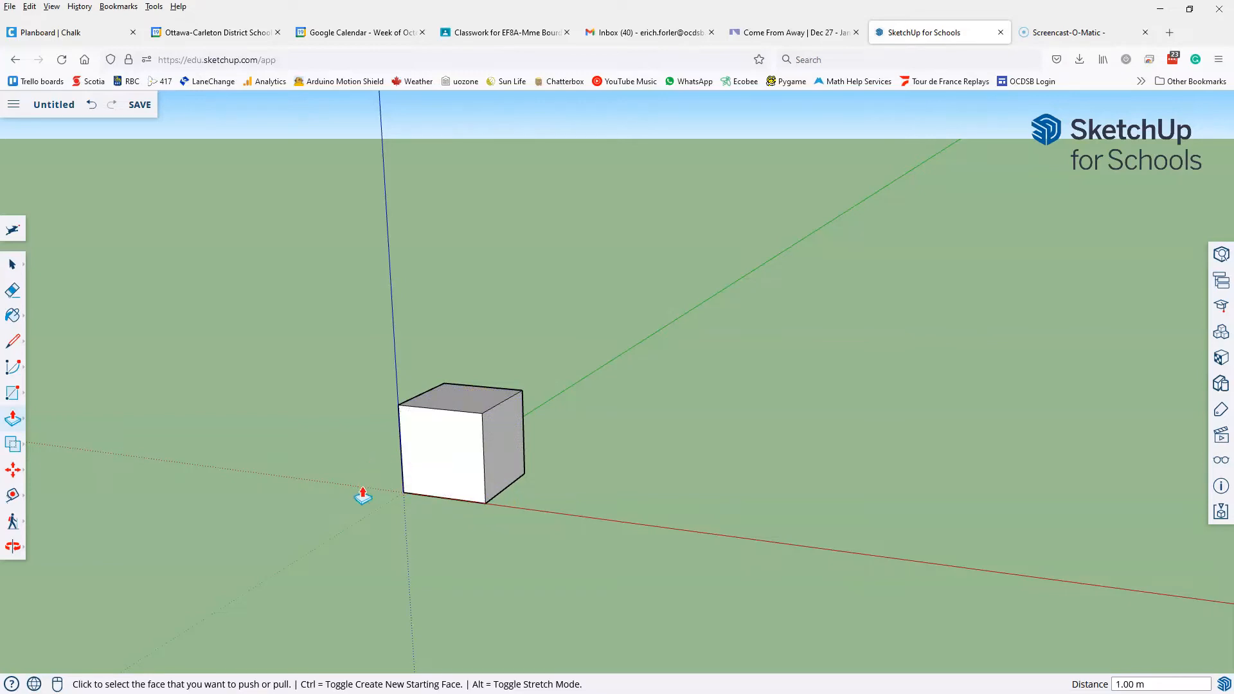
scroll(363, 496, up, 5)
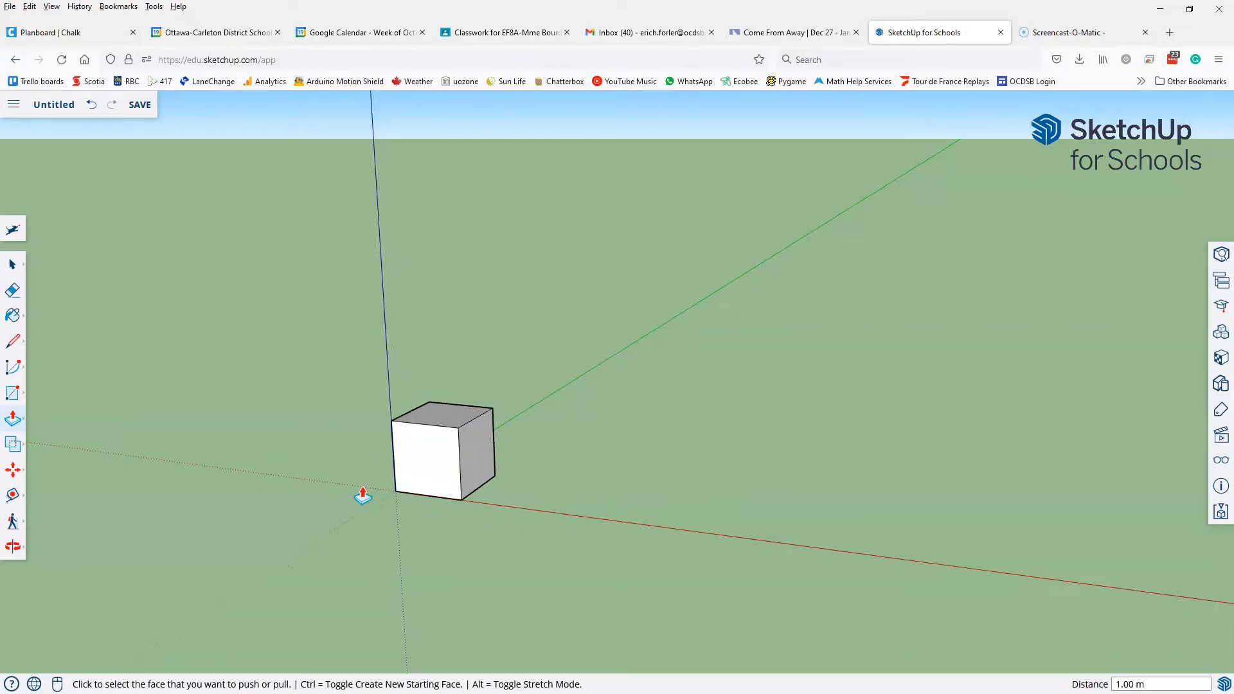
scroll(363, 495, up, 2)
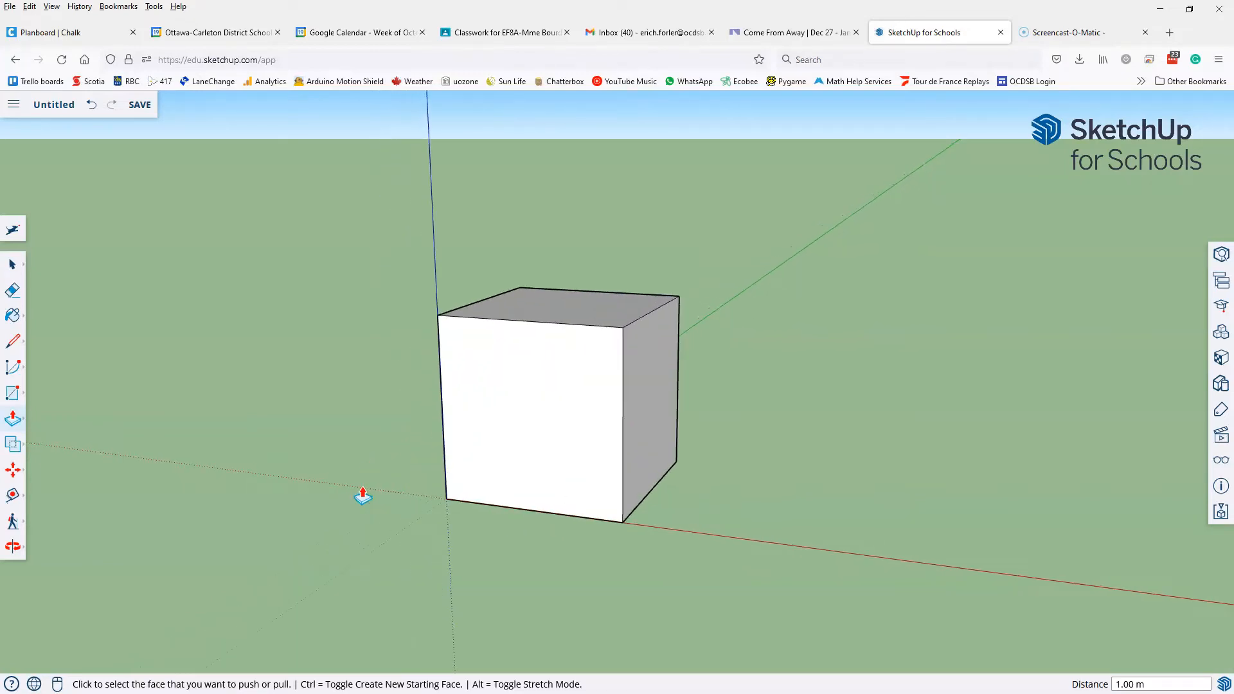
Place two vertical guides on the cube's face at the positive red-axis end, each 0.25 m in from a vertical edge
scroll(363, 496, up, 2)
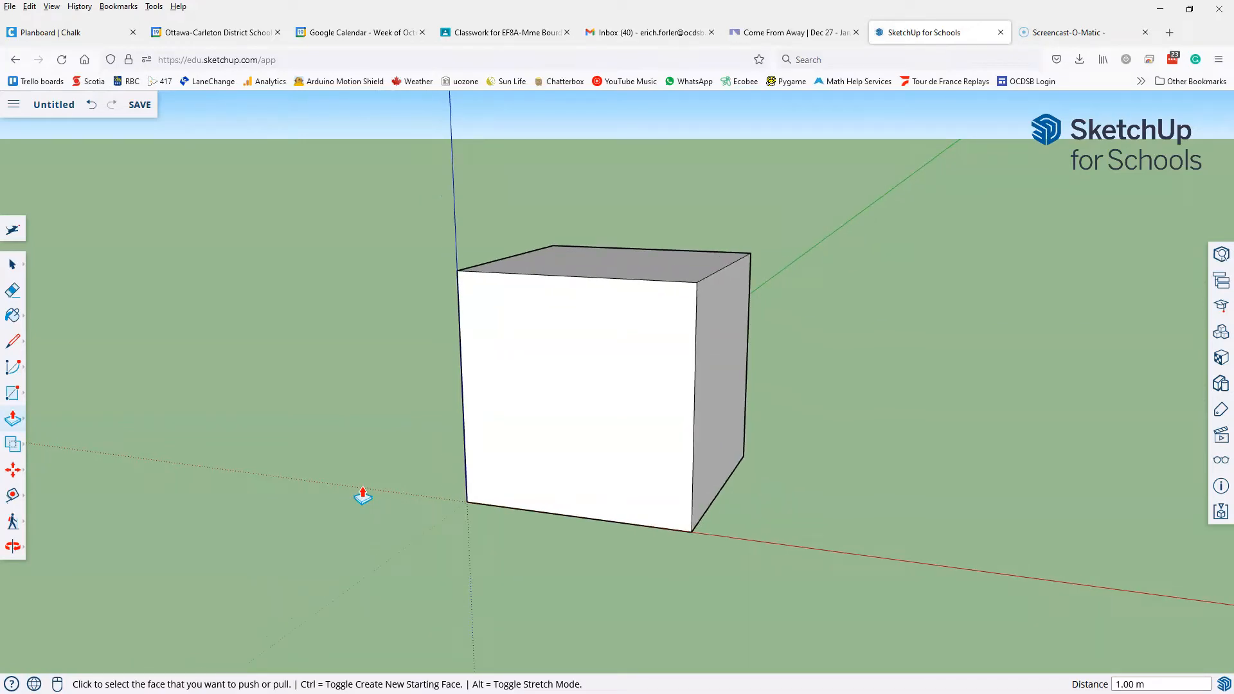
click(13, 548)
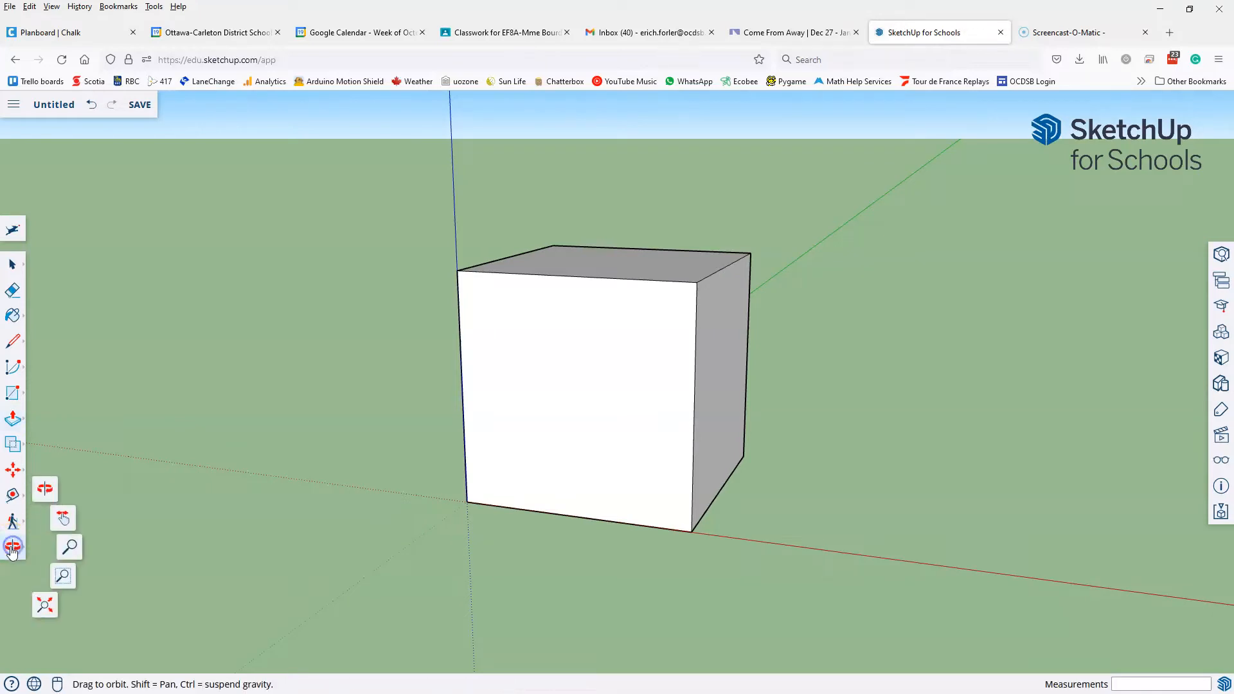
click(44, 490)
drag(818, 377, 744, 360)
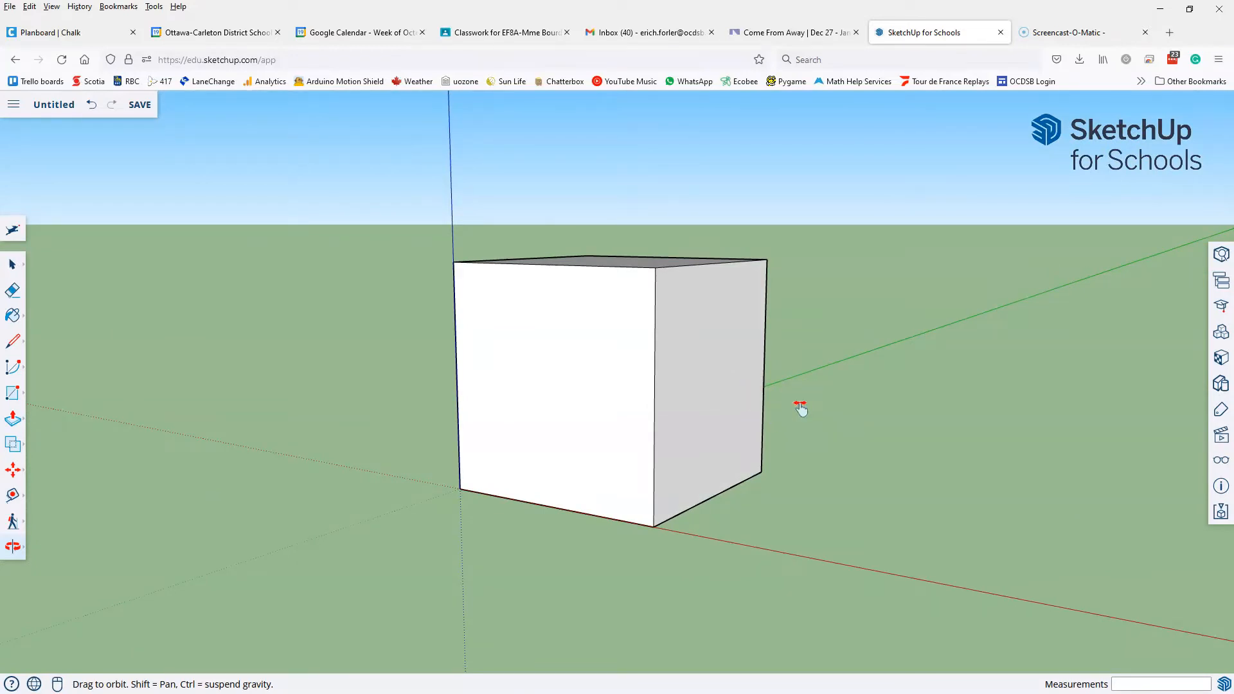
drag(800, 405, 726, 421)
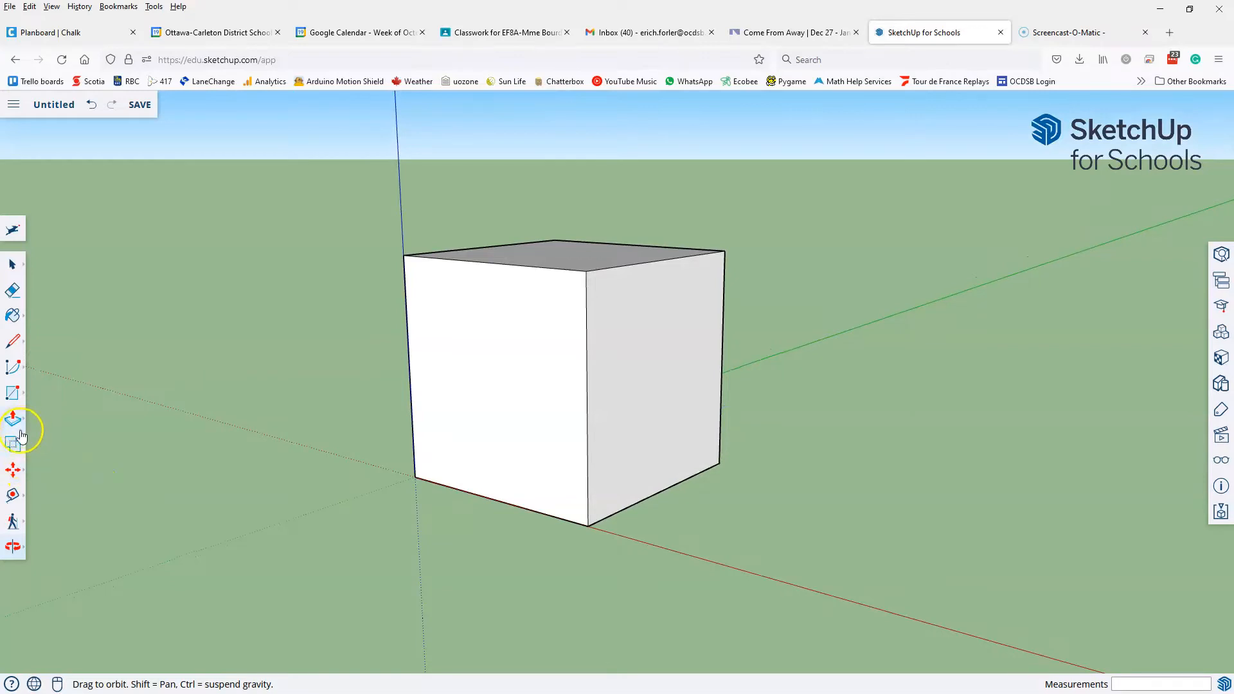
click(12, 496)
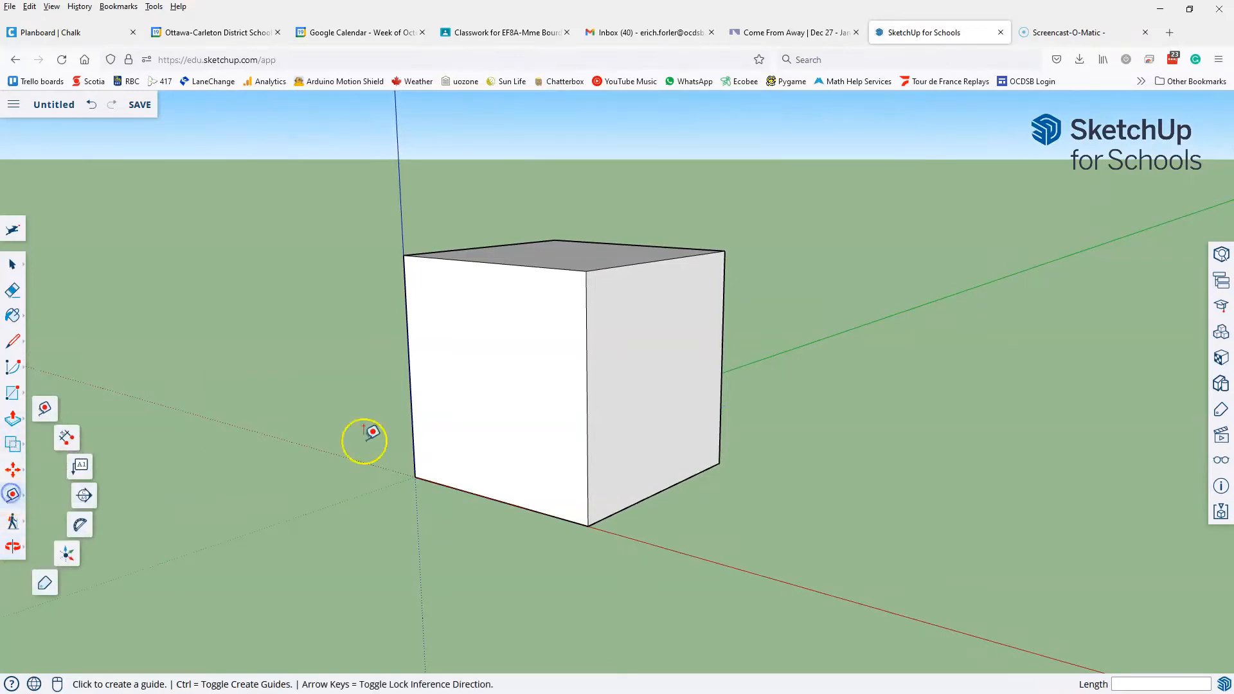
click(586, 403)
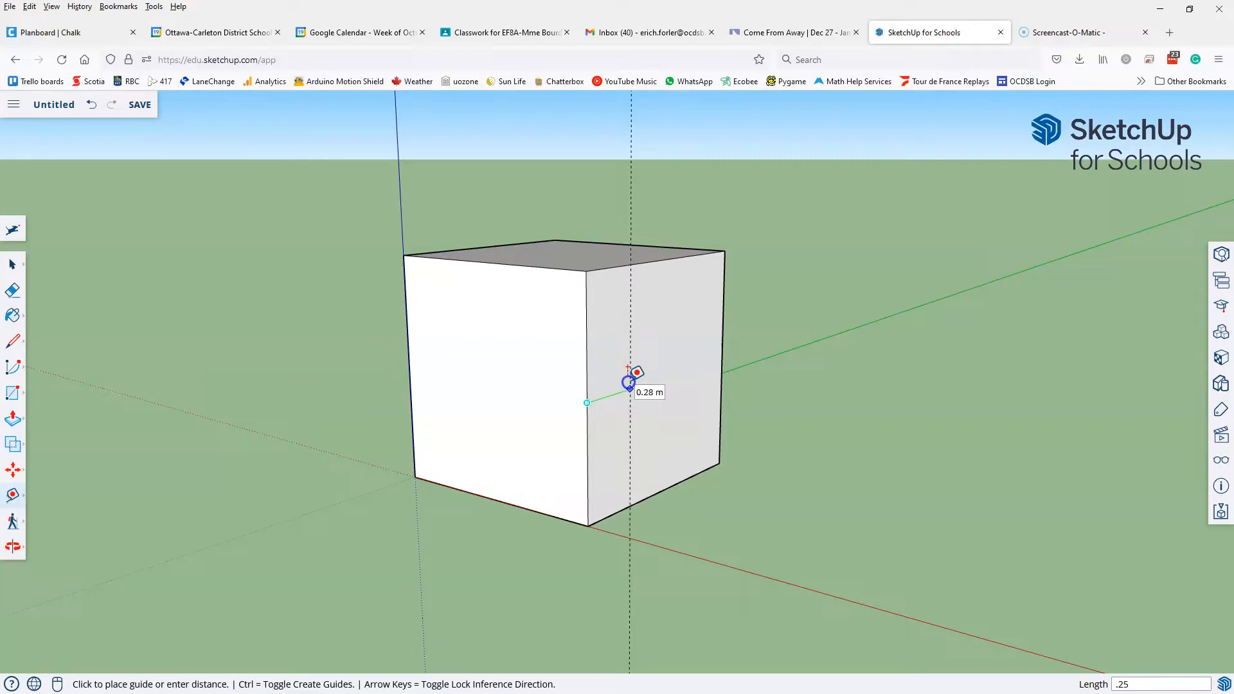
key(Return)
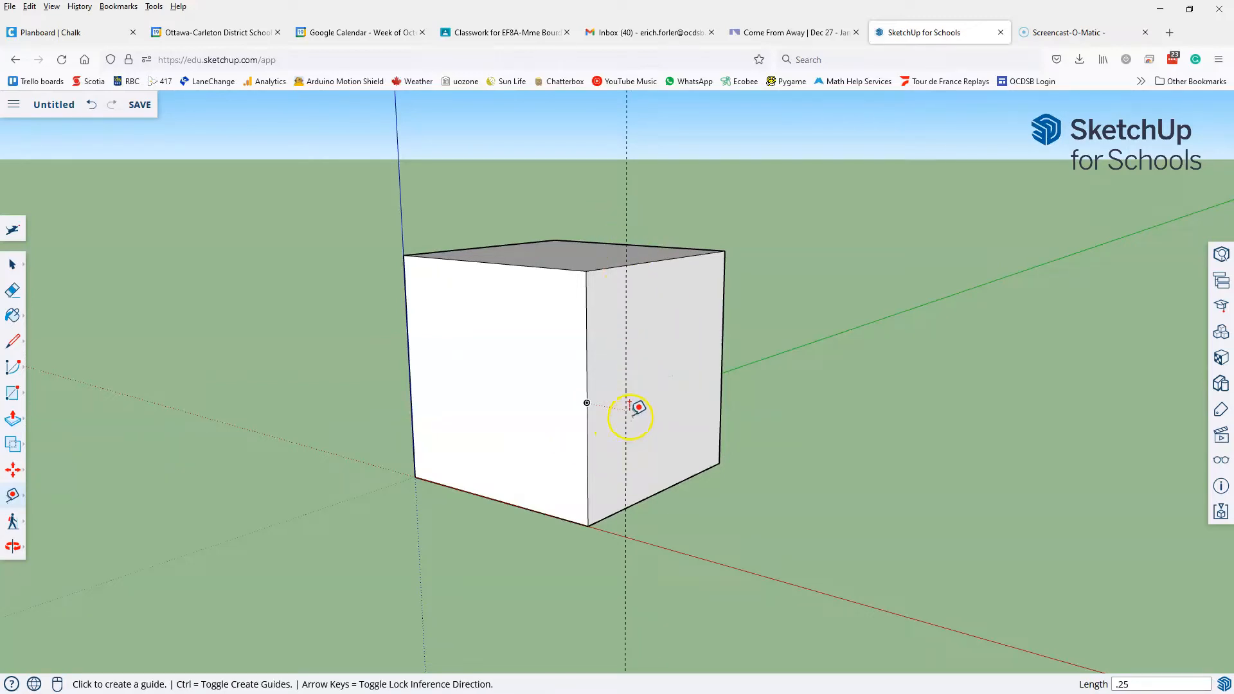
click(723, 355)
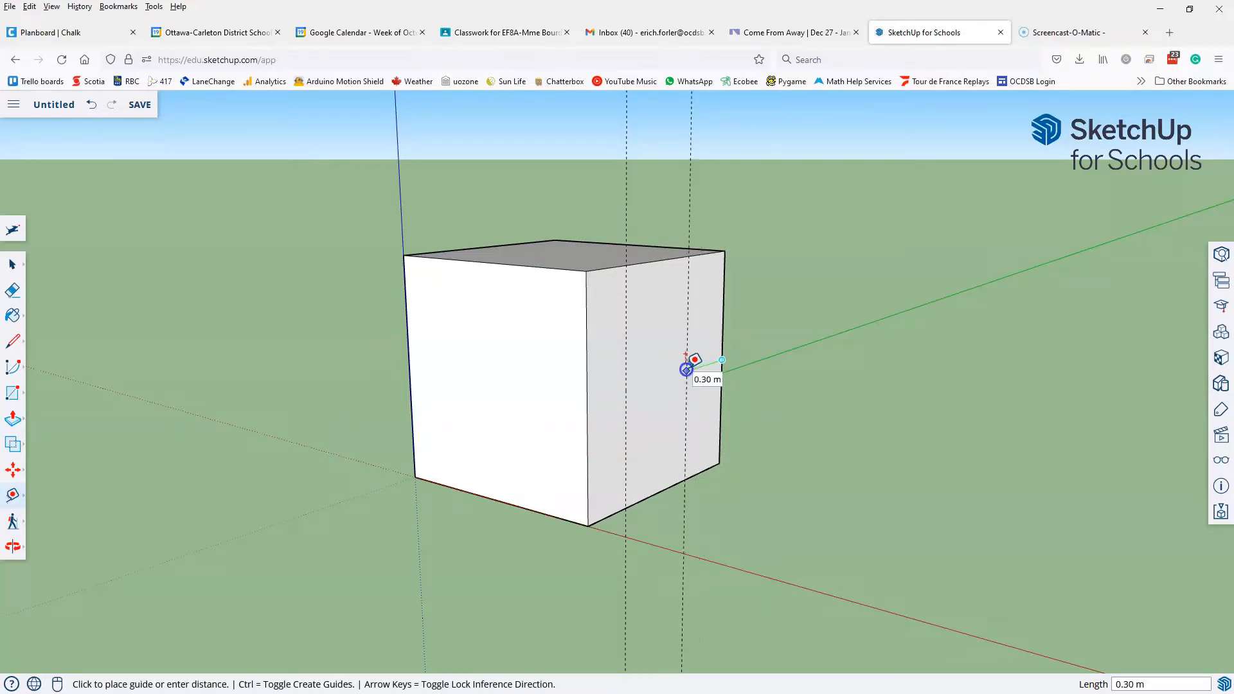
click(686, 369)
Add two horizontal guides on the same face, 0.25 m below its upper edge and 0.25 m above its lower edge
click(662, 260)
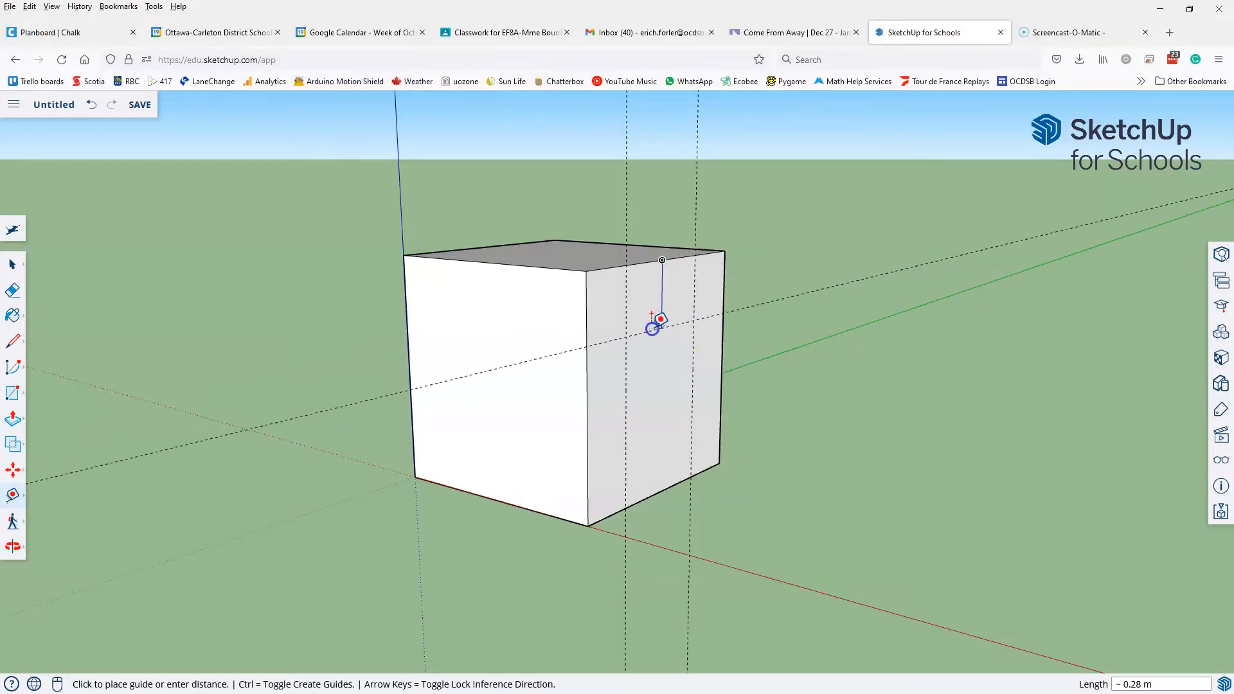
text(.25)
key(Return)
click(662, 489)
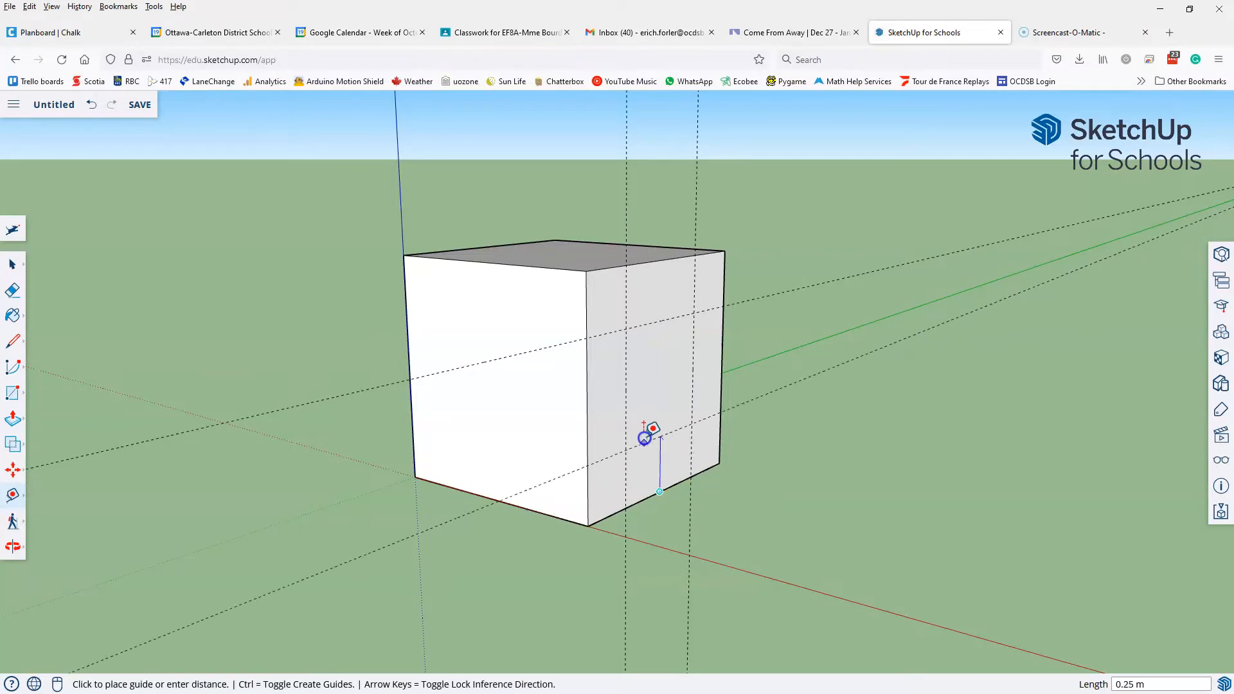
text(.25)
key(Return)
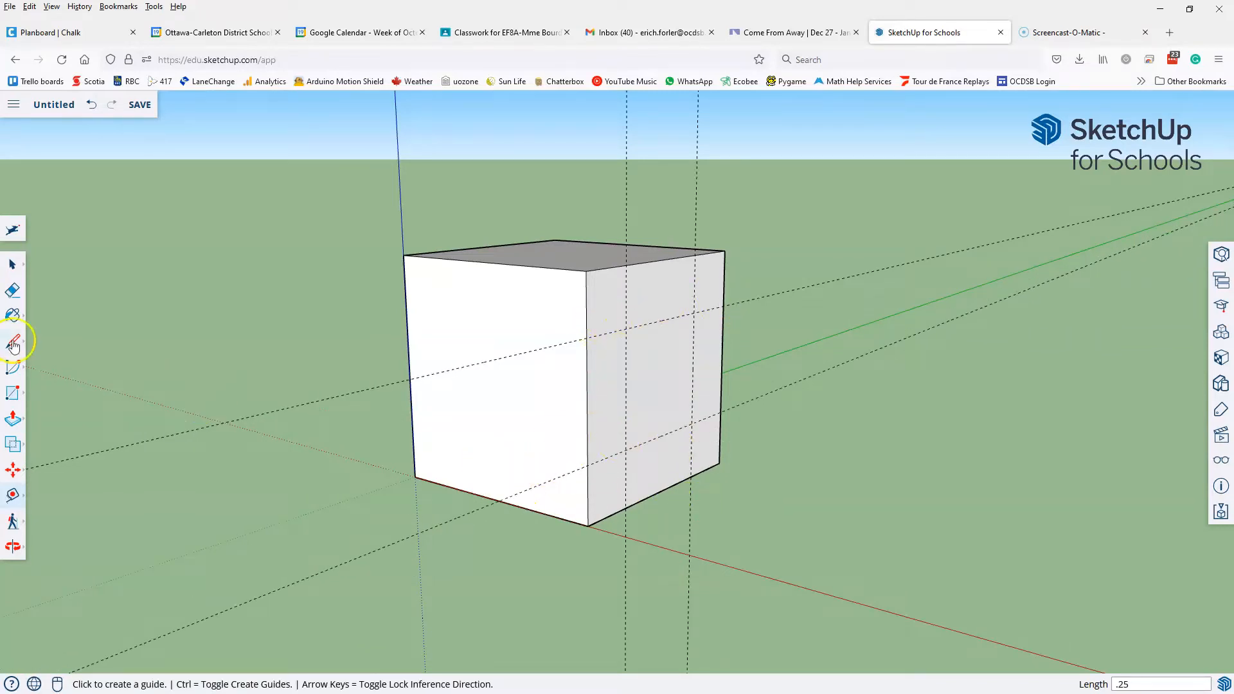
Draw a 0.50 m by 0.50 m square between opposite intersections of the four guides on that face
click(14, 396)
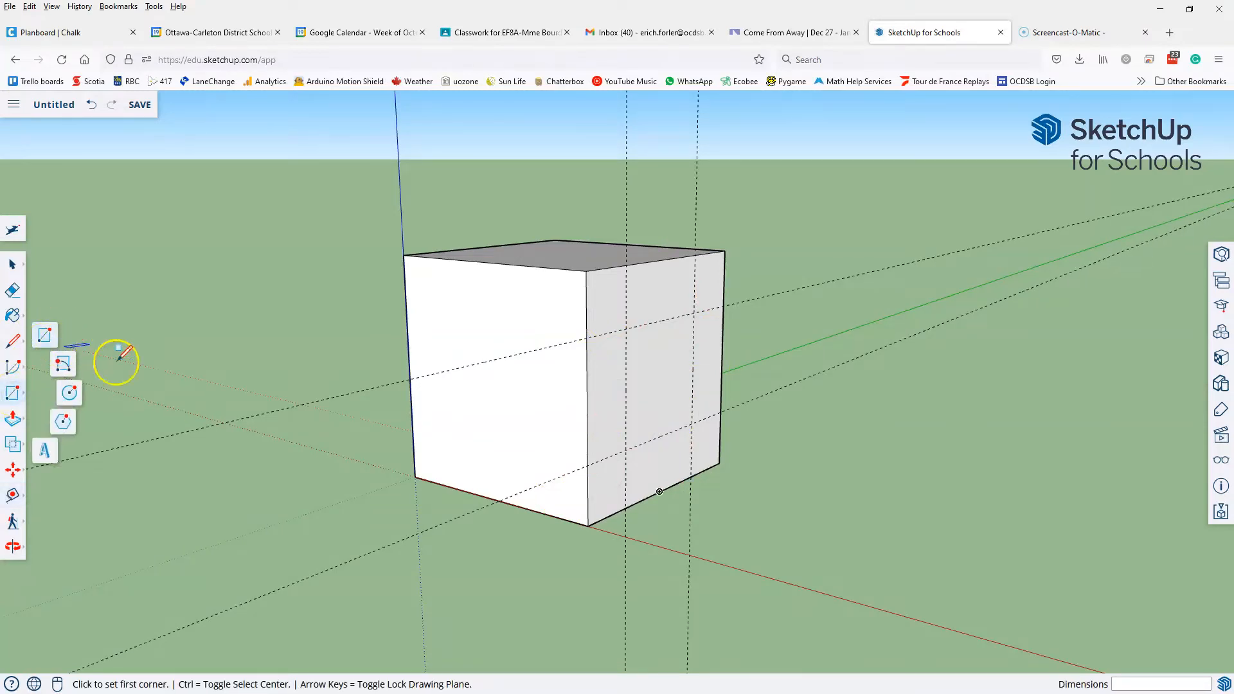
click(627, 329)
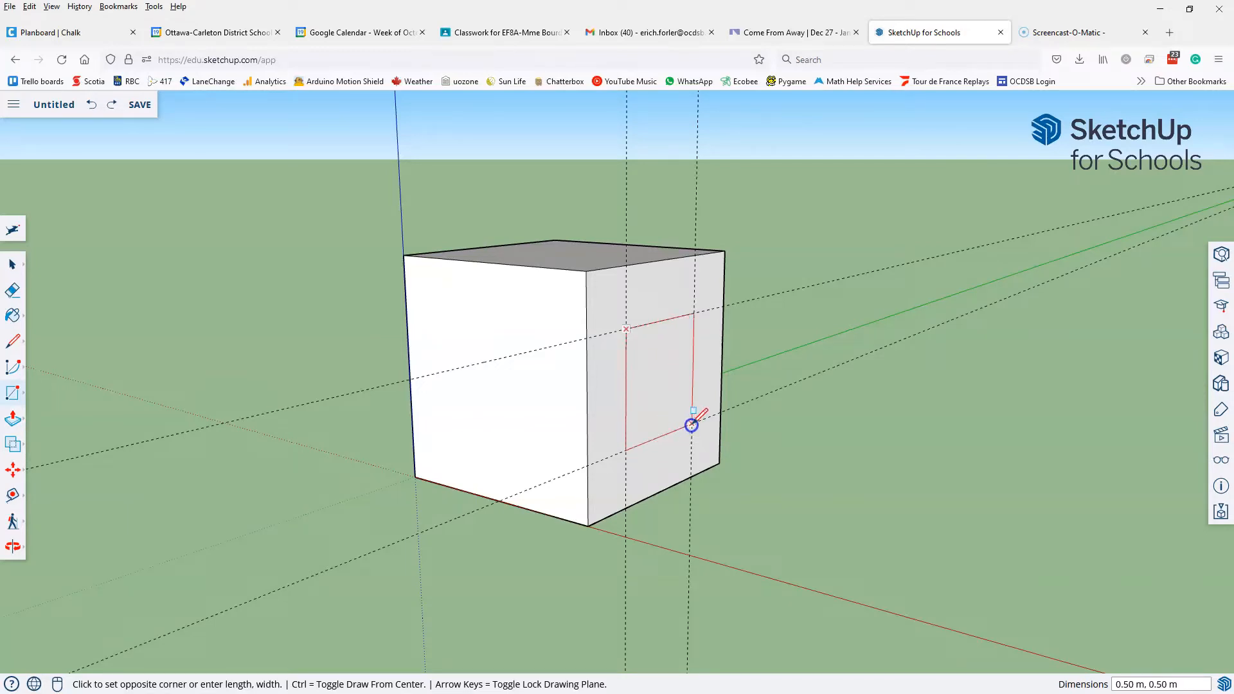
click(691, 425)
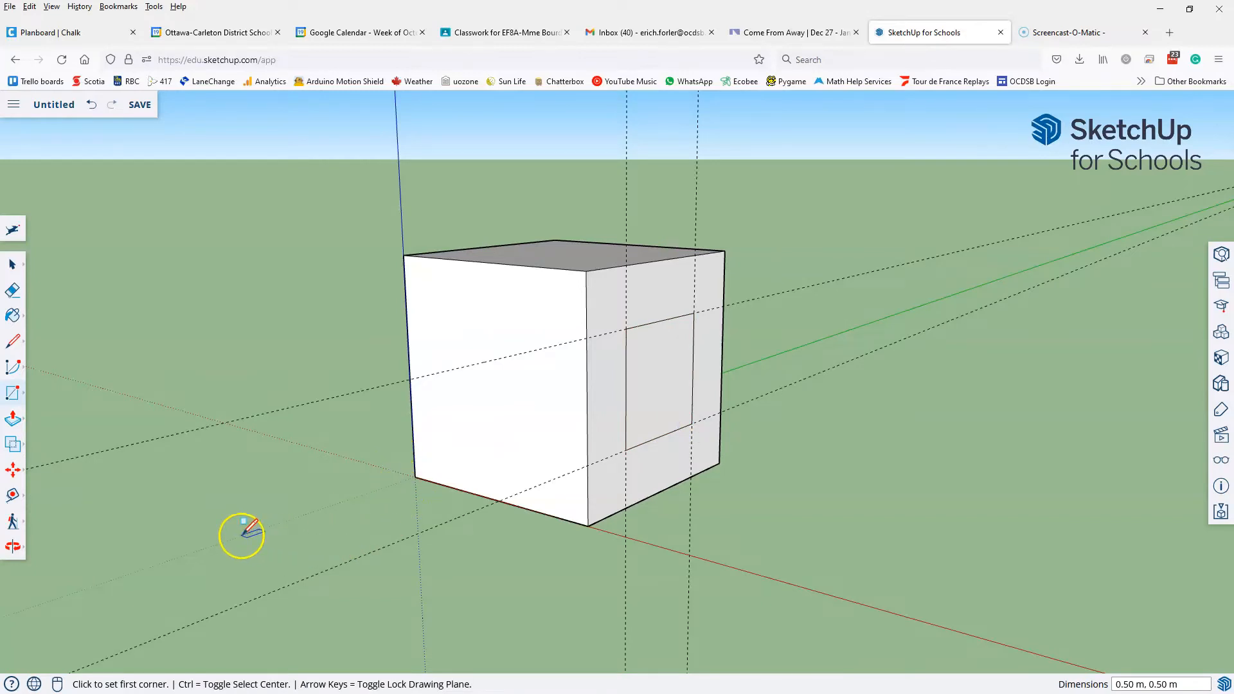
Push/Pull the inner square 1.00 m through the cube to cut a square opening
scroll(771, 463, down, 2)
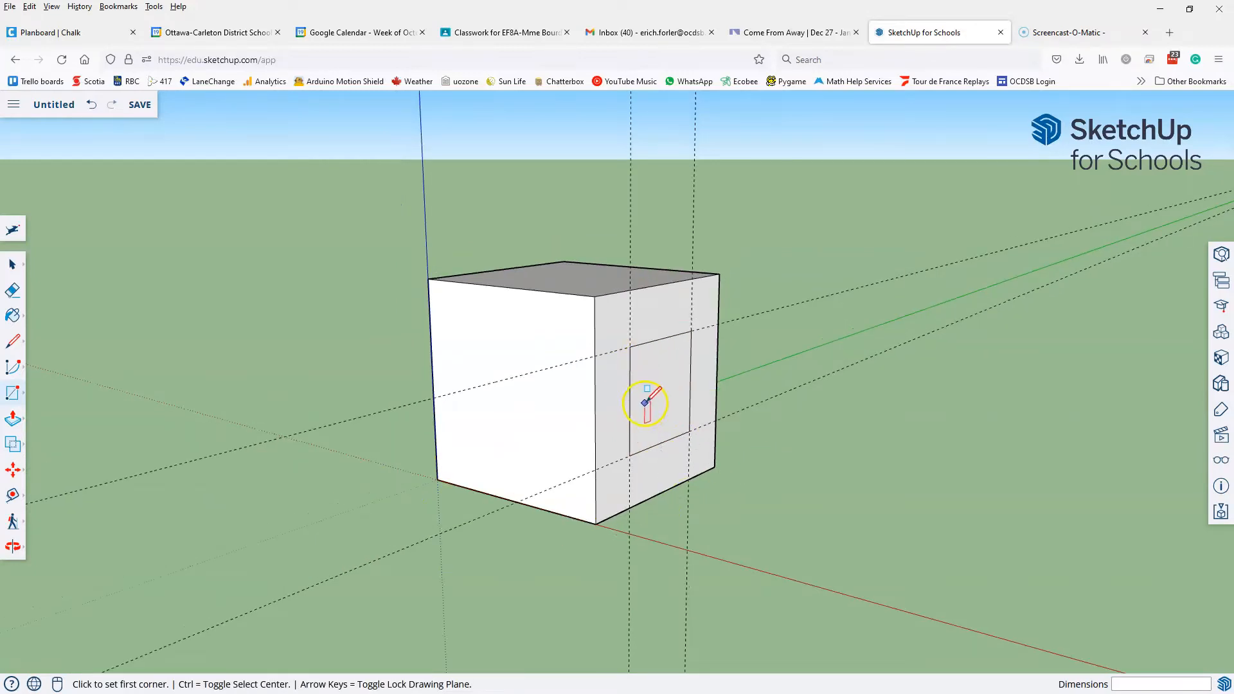
click(12, 419)
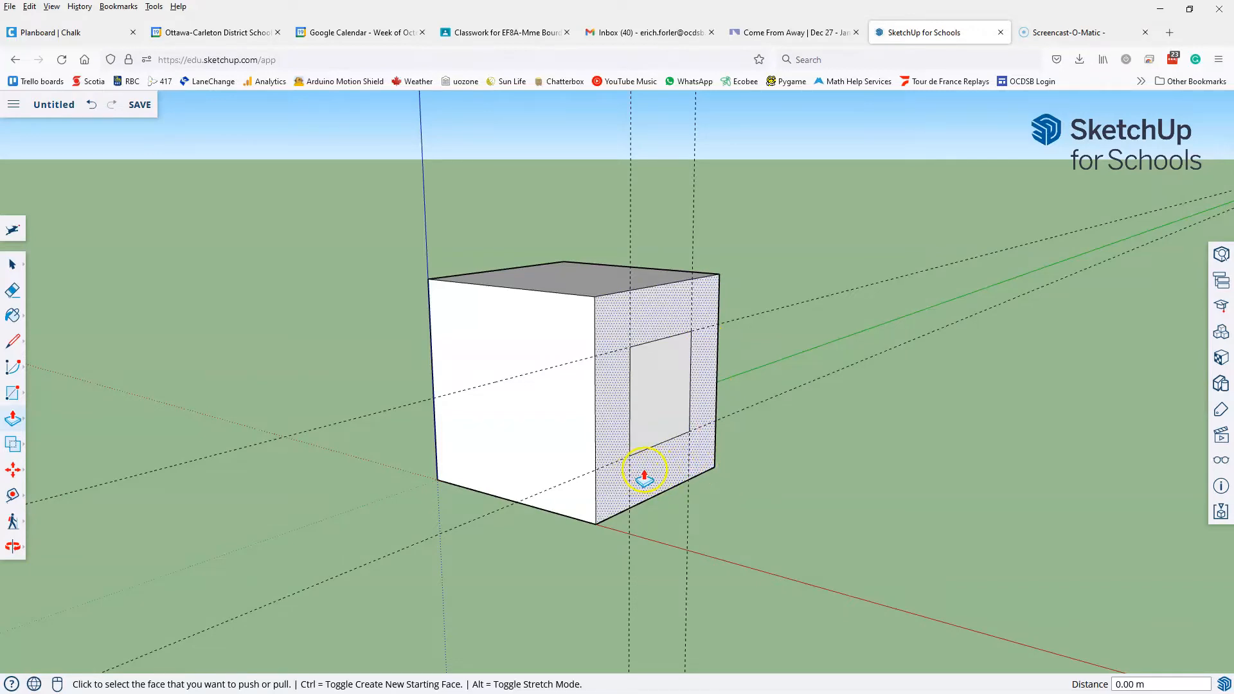
click(658, 411)
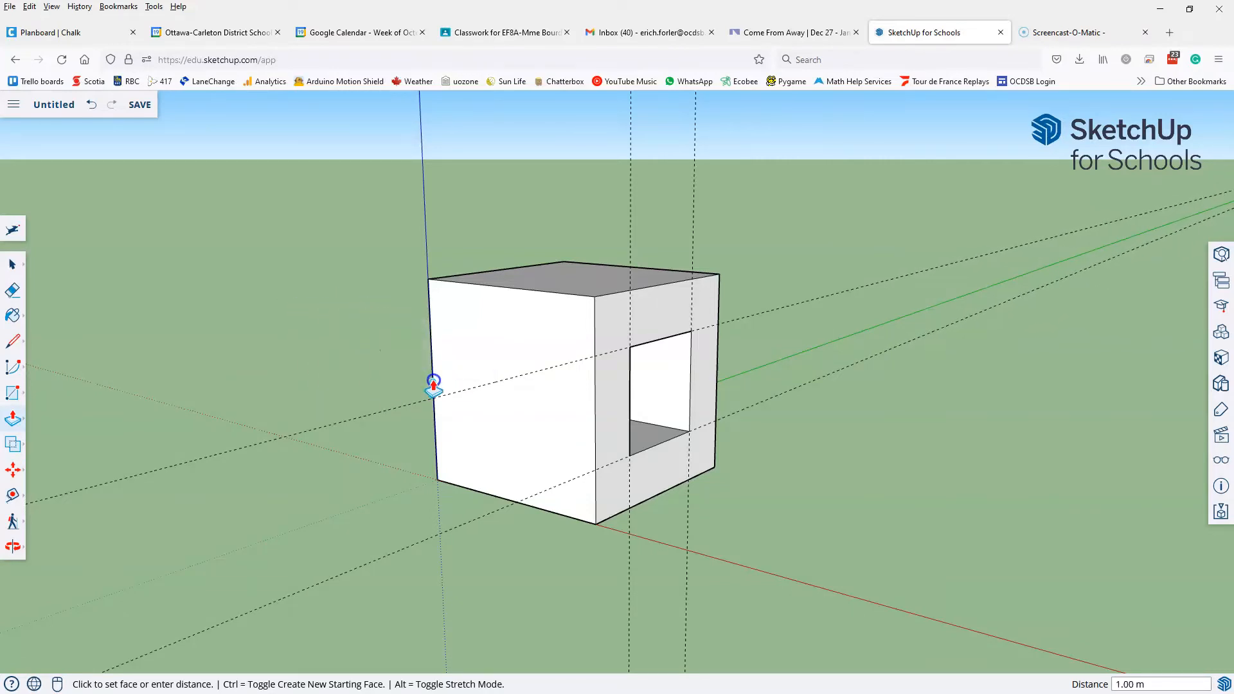
click(431, 344)
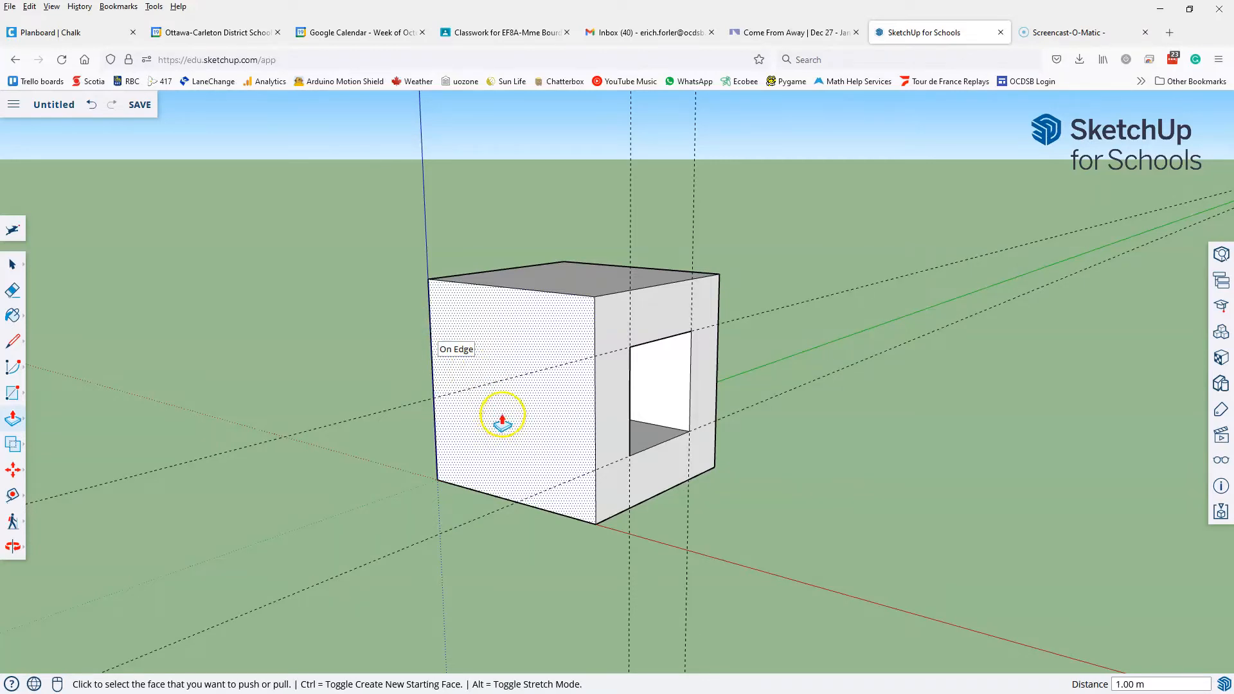
Place a vertical and a horizontal guide on the uncut face along the red axis, each 0.5 m from its edge, to mark the centre
click(13, 546)
drag(639, 377, 672, 352)
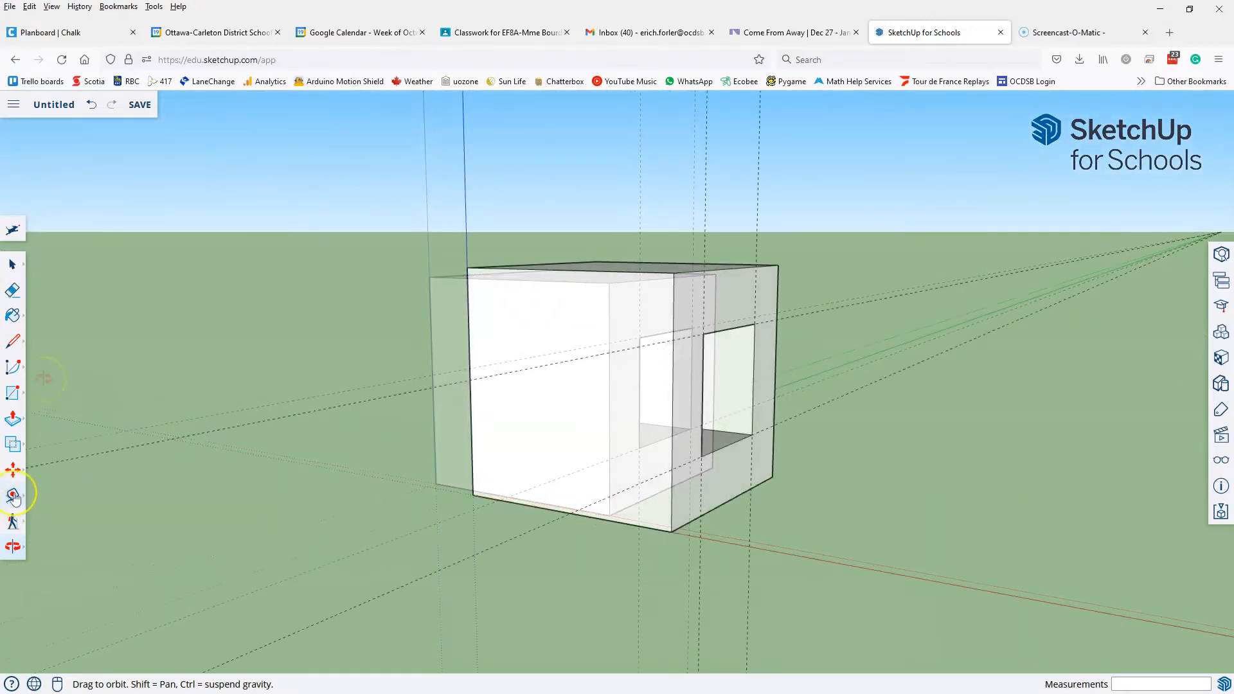
click(13, 495)
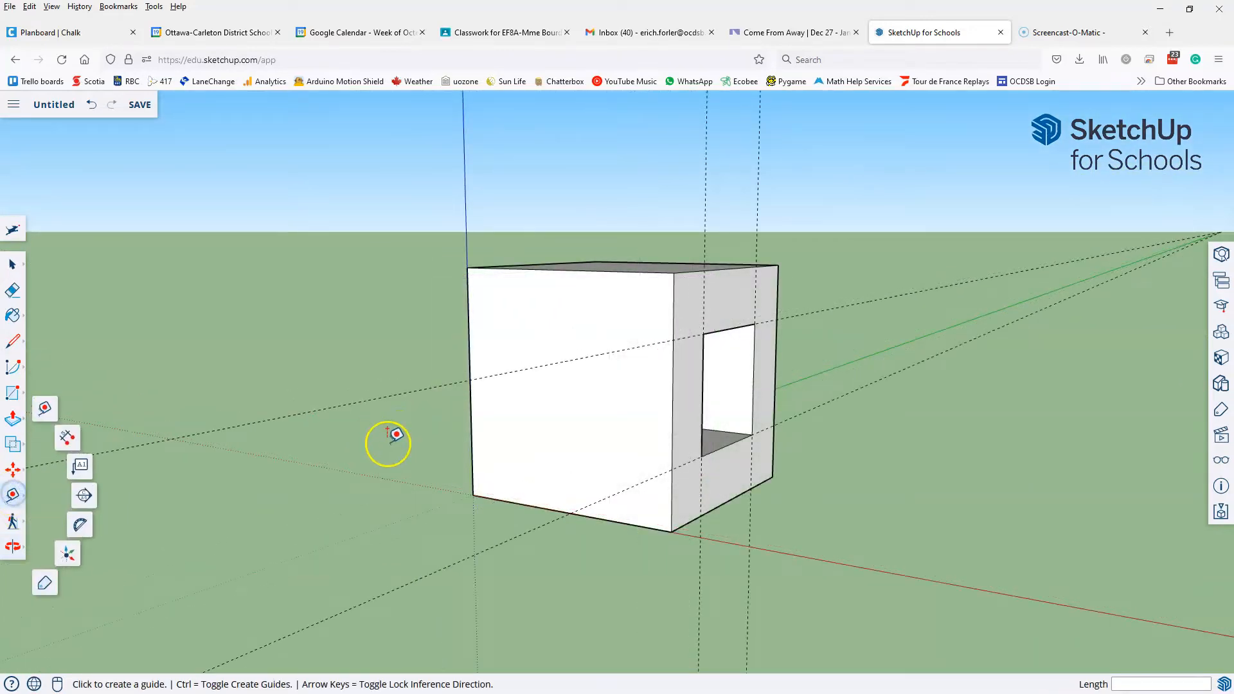
click(673, 388)
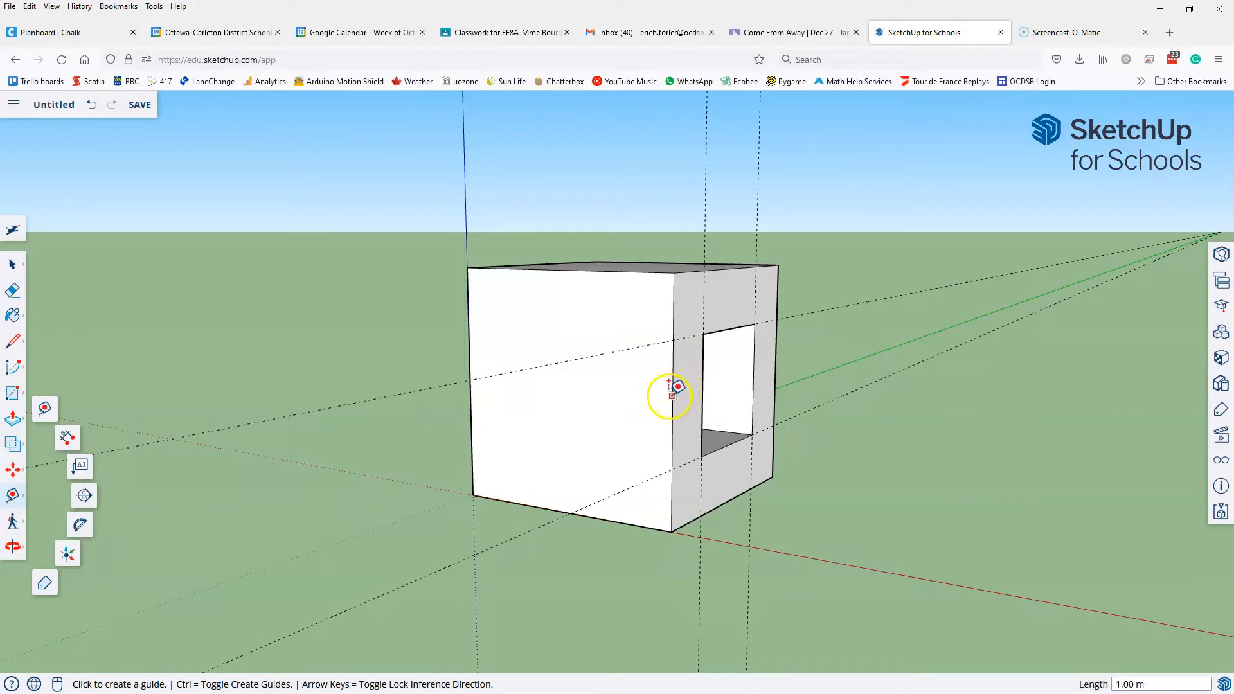
click(673, 402)
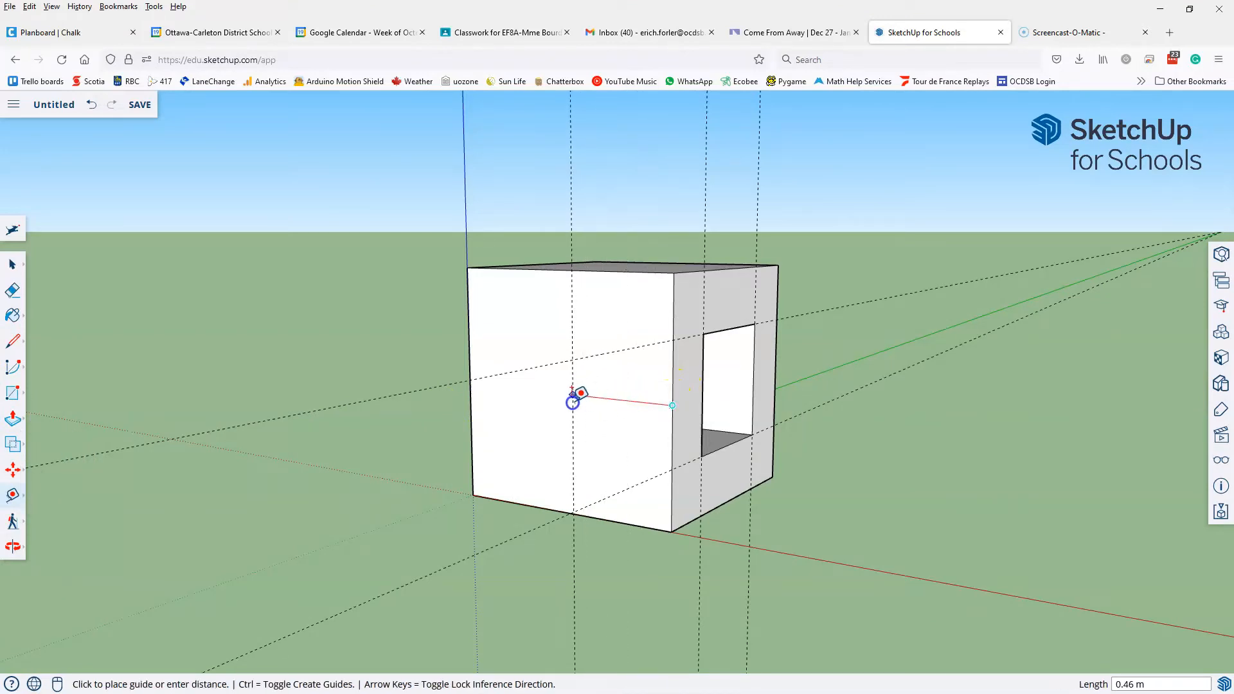
key(Return)
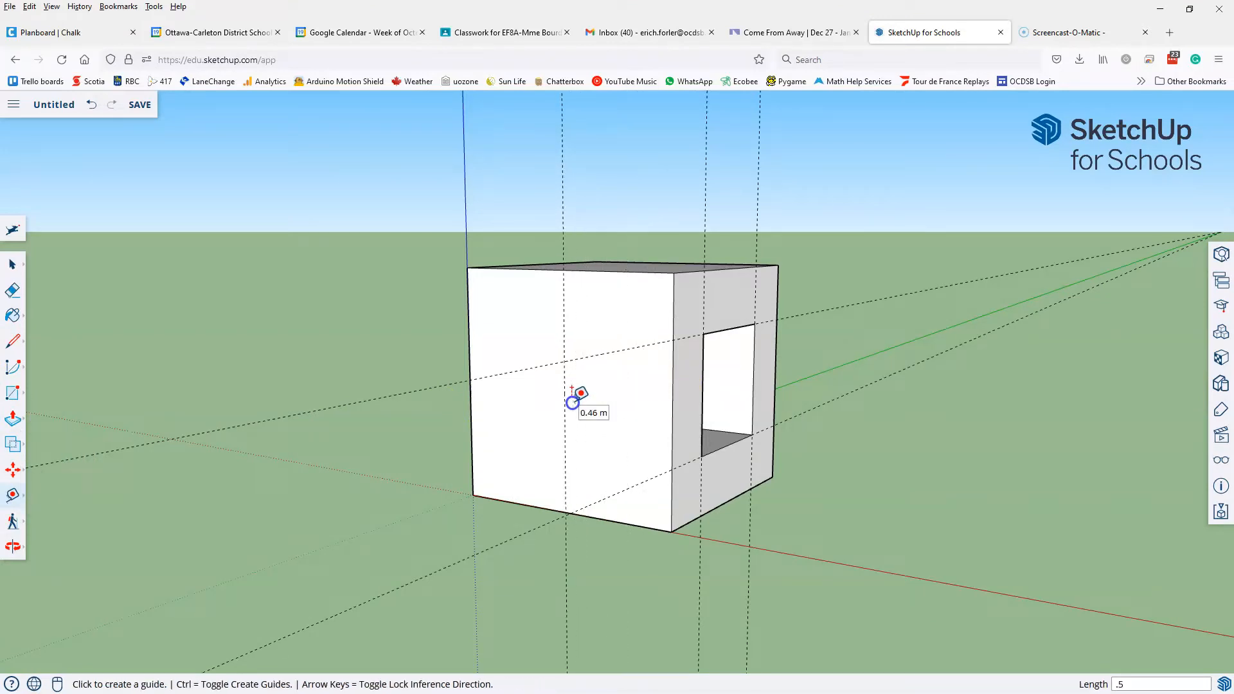
click(563, 270)
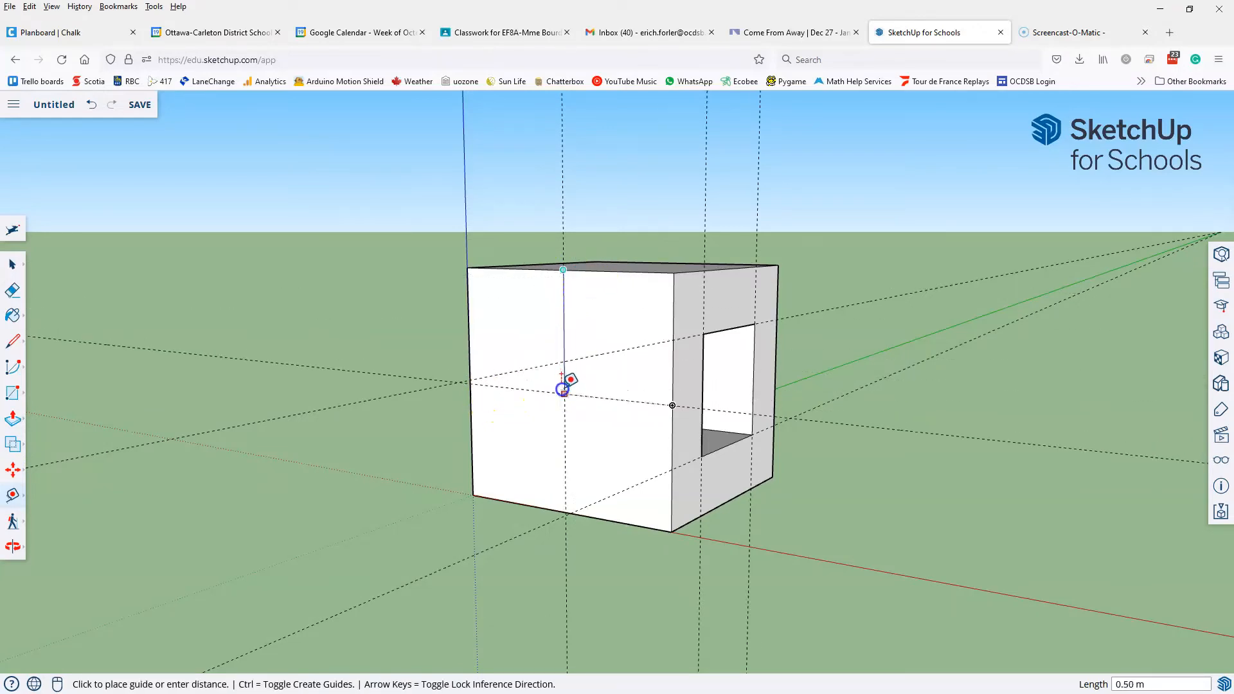
click(562, 389)
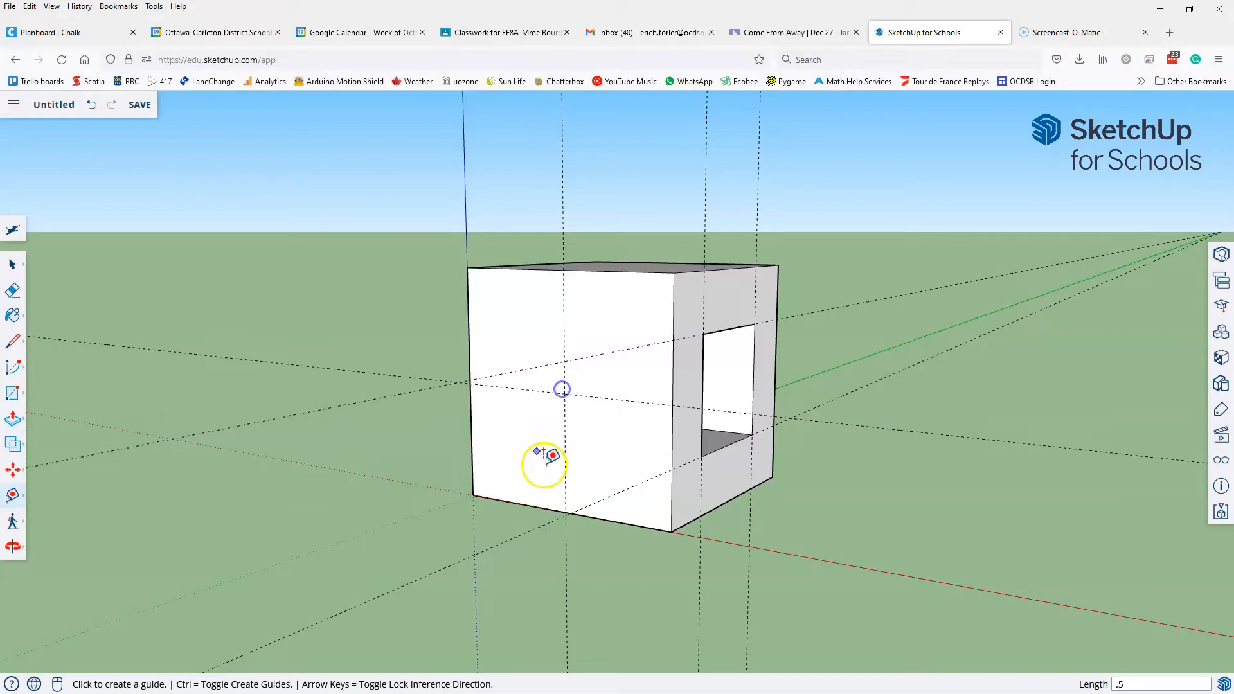
Draw a circle of 0.2 m radius centred on the guide intersection in the middle of that face
click(15, 419)
click(13, 394)
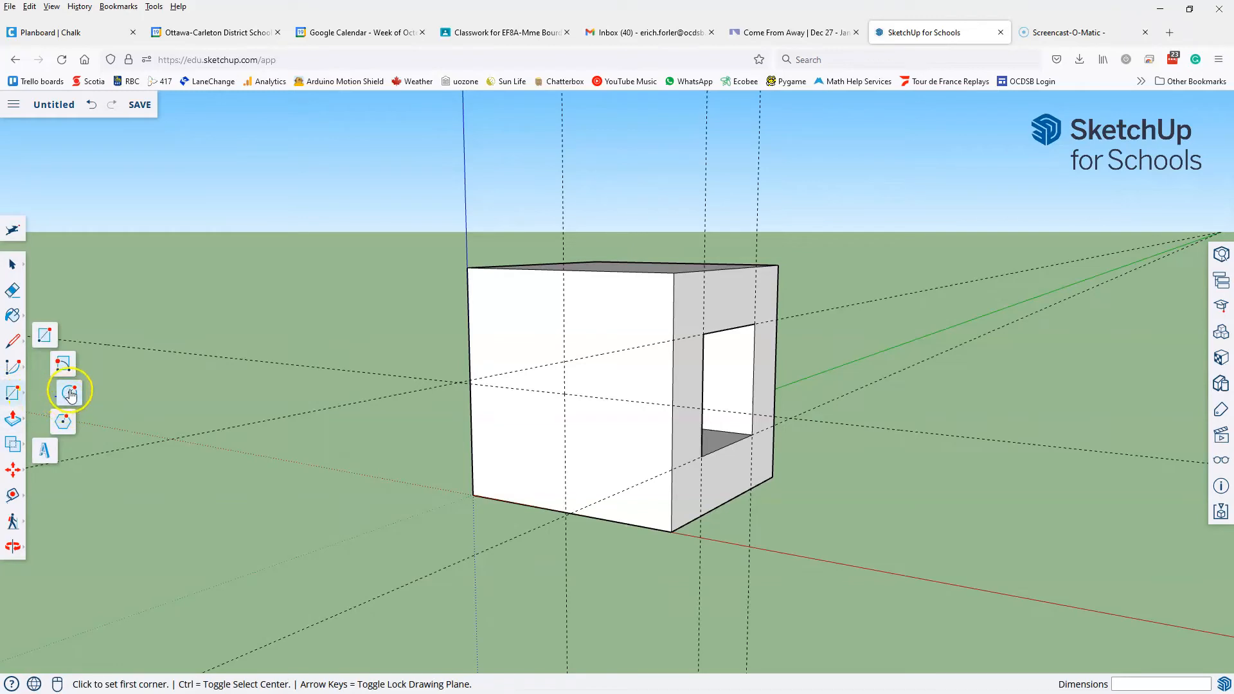
click(69, 393)
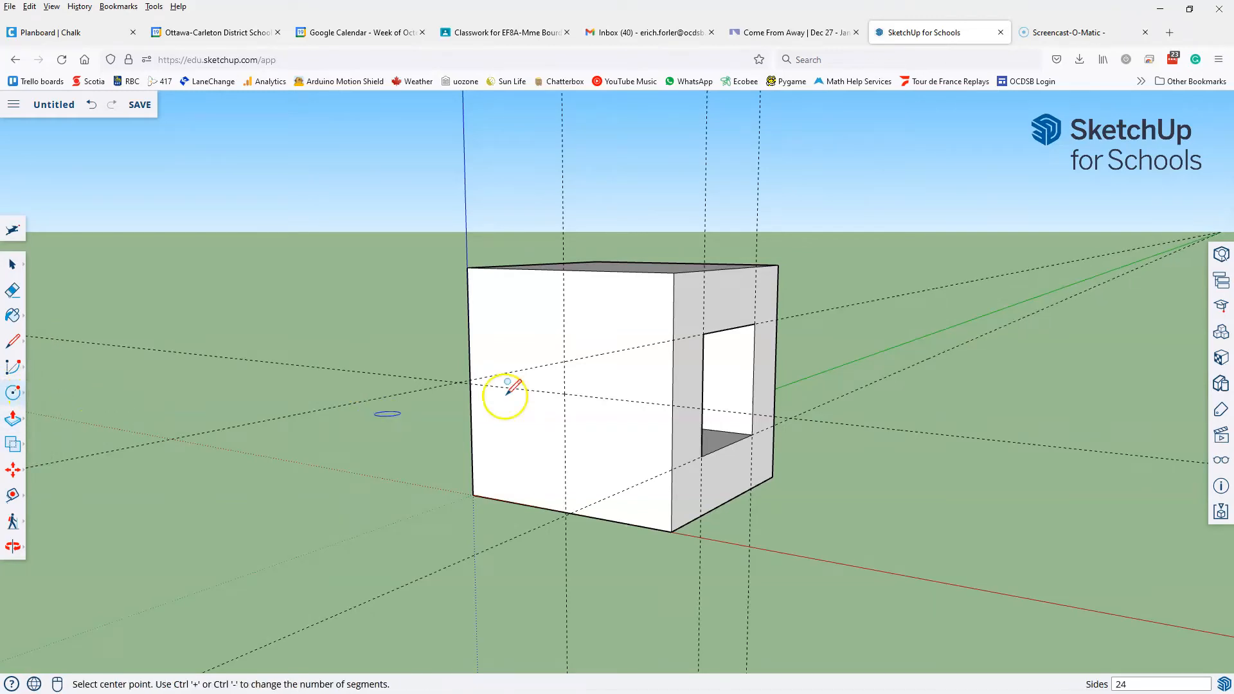
click(561, 393)
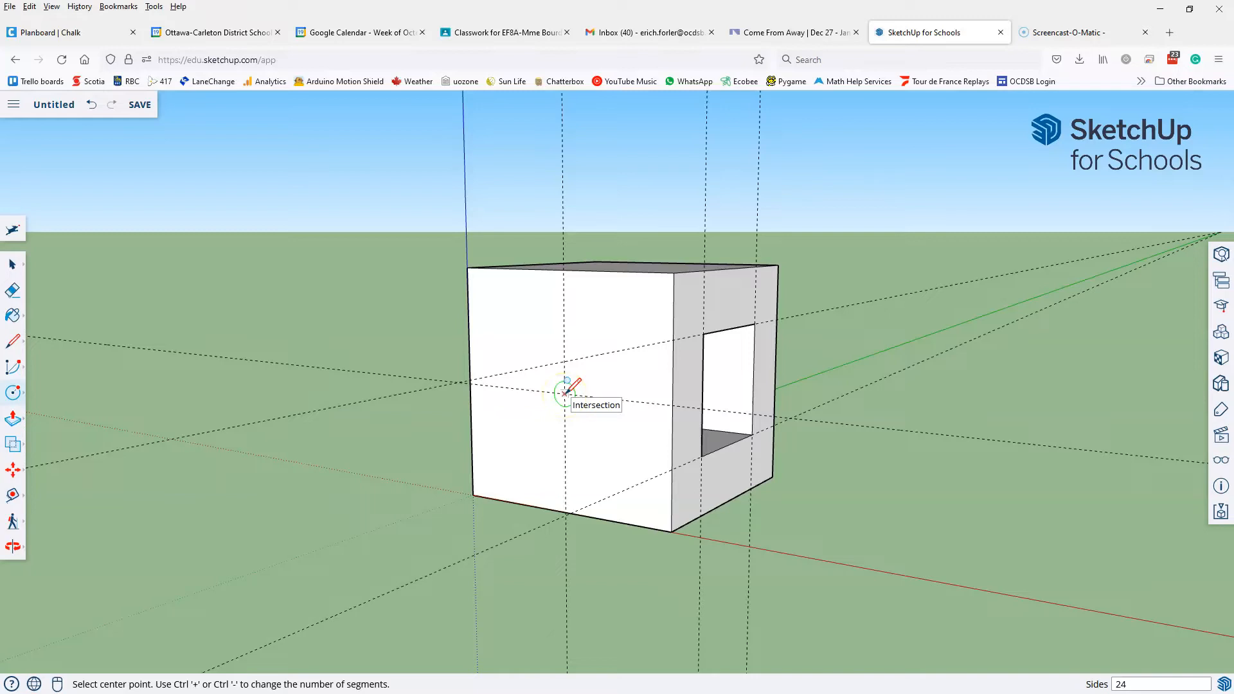
click(565, 393)
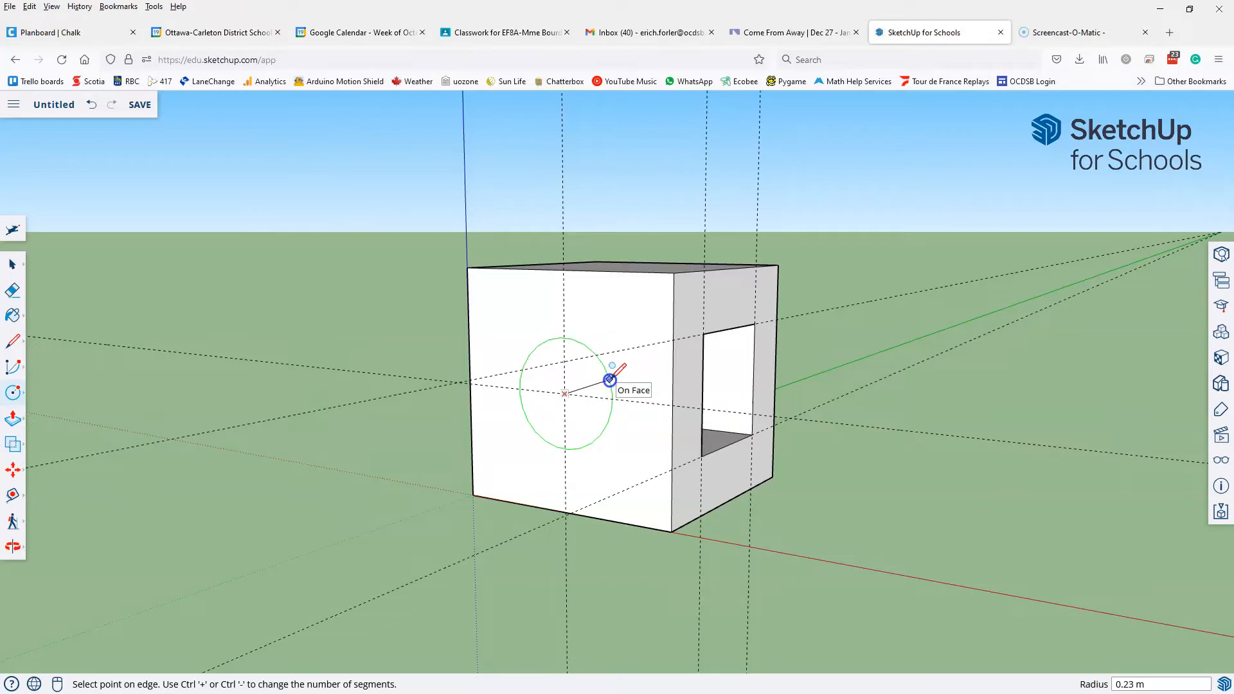
key(Return)
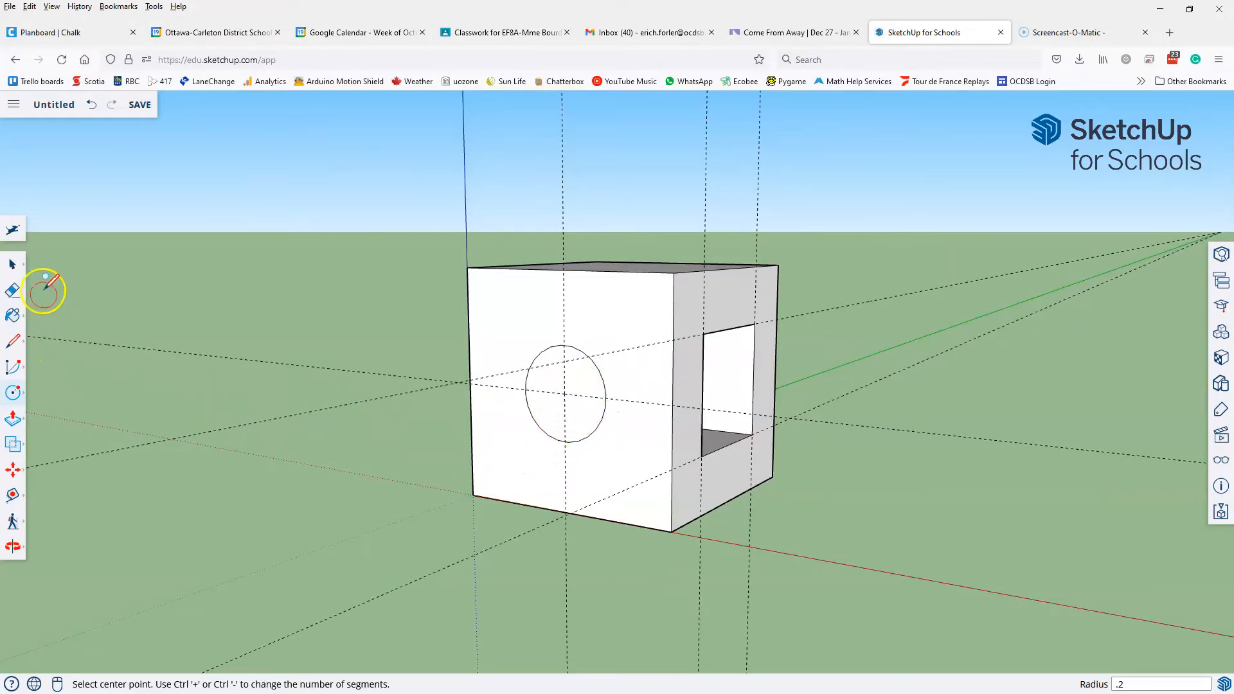
Push/Pull the circle 0.25 m inward to open a round hole into the square tunnel
click(14, 266)
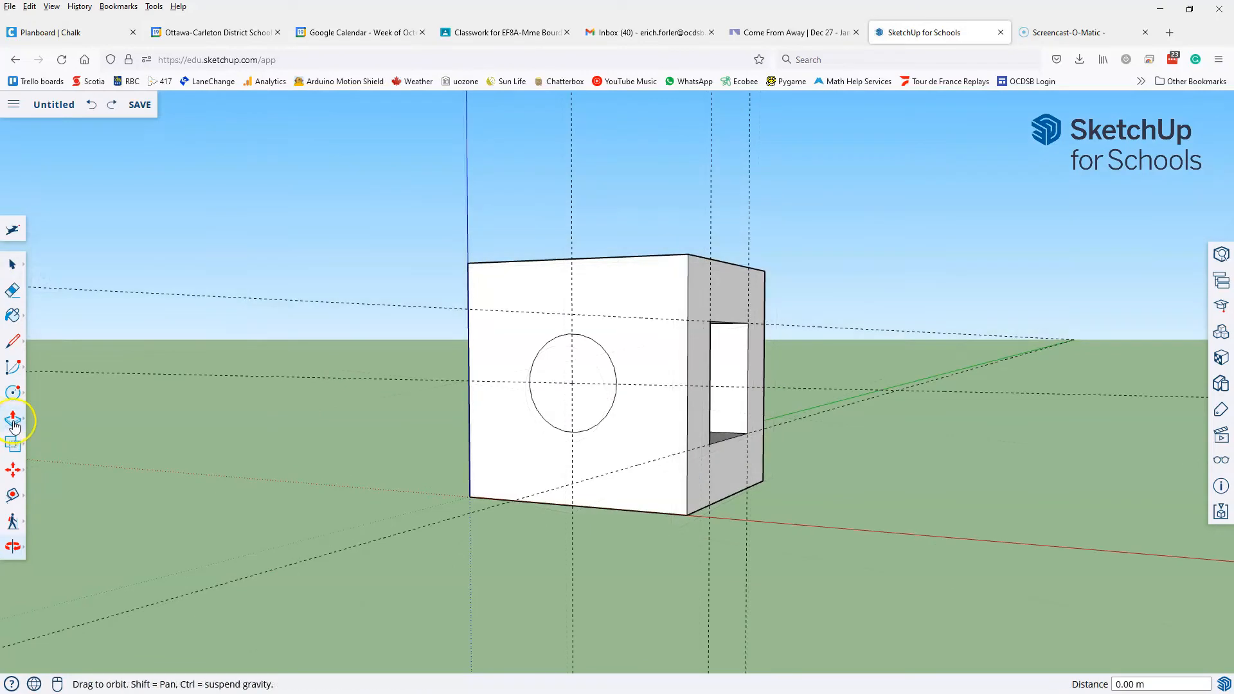
click(12, 420)
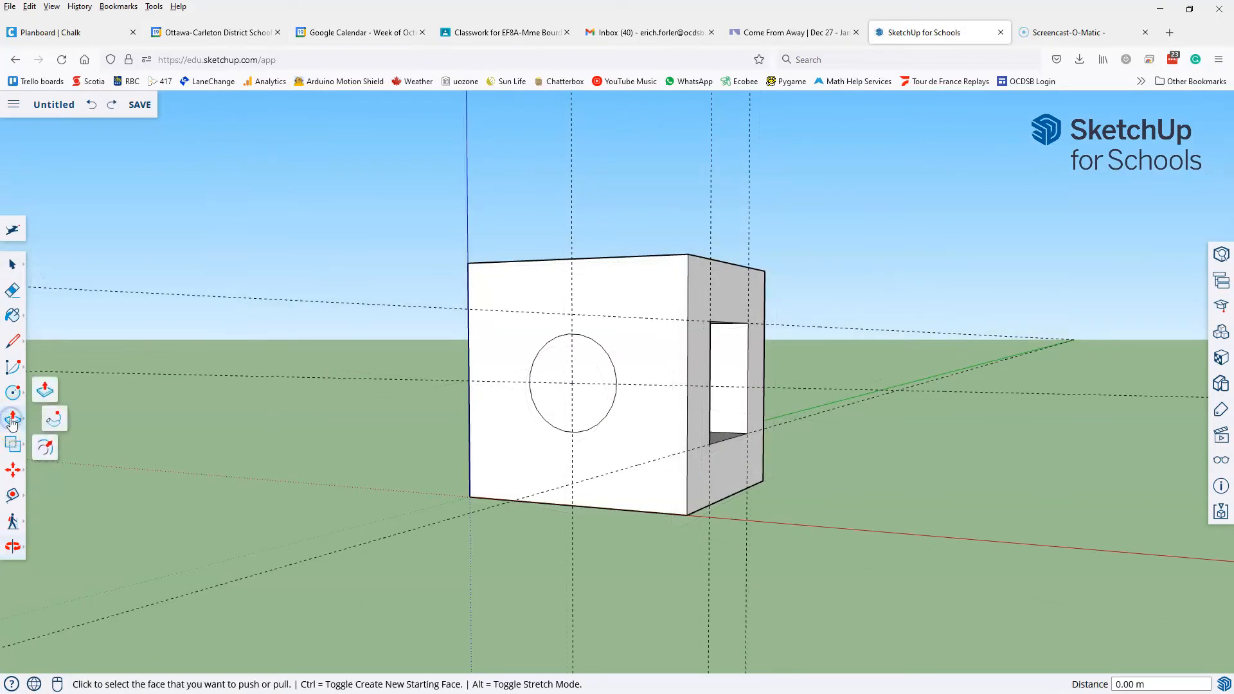
click(583, 418)
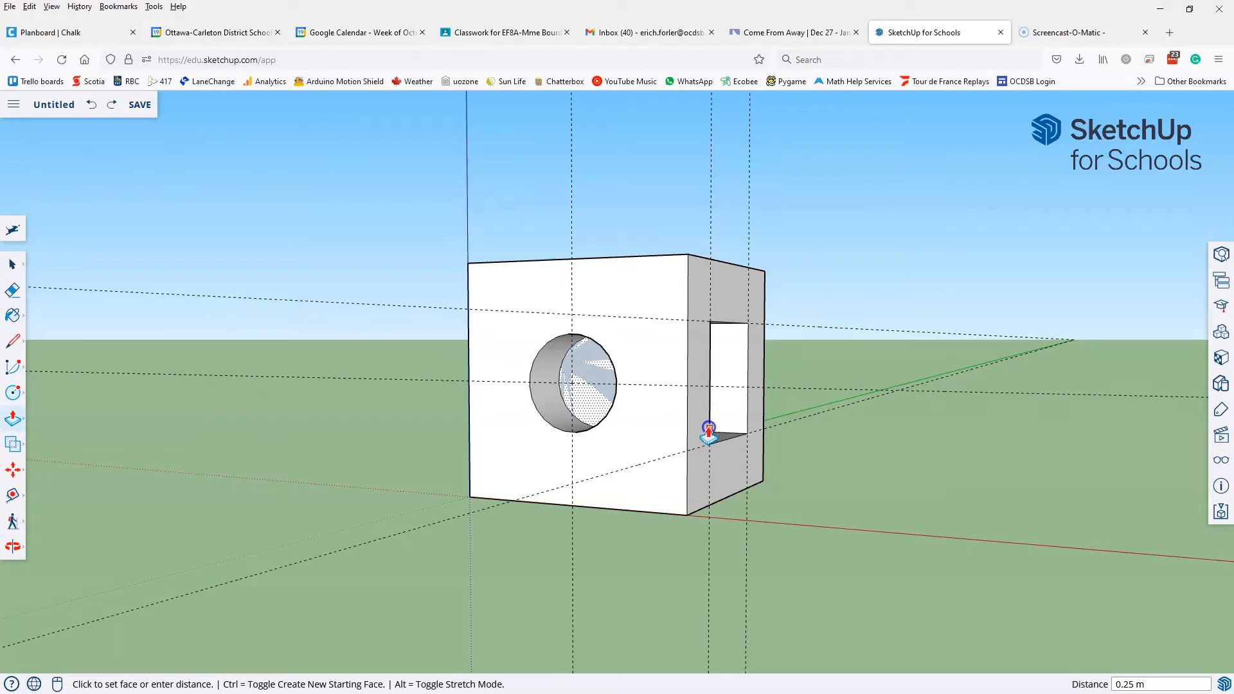
click(708, 376)
click(718, 441)
Examine the round hole and the square tunnel from several sides of the cube, then return to the Select tool
middle_drag(531, 407, 854, 473)
middle_drag(669, 460, 698, 455)
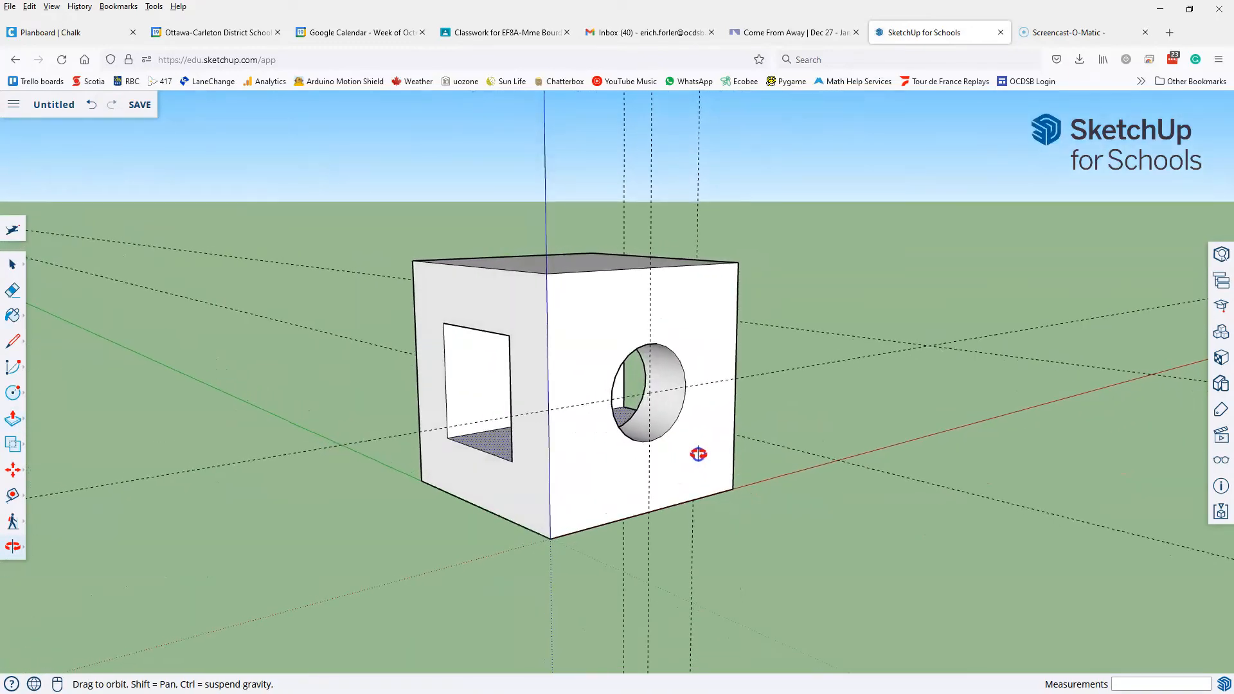
drag(523, 441, 859, 427)
drag(595, 429, 237, 543)
click(15, 262)
click(44, 251)
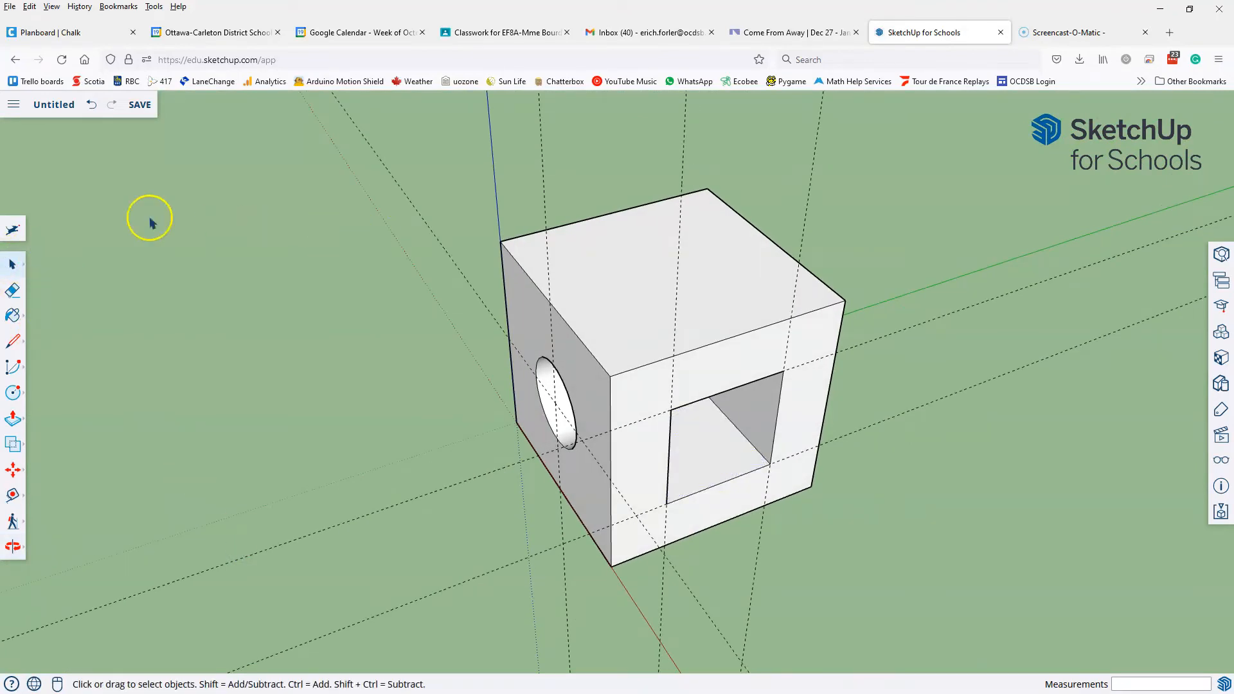
Delete all the remaining construction guides around the cube
click(545, 183)
key(Delete)
click(681, 176)
key(Delete)
click(810, 181)
key(Delete)
click(939, 316)
key(Delete)
click(970, 389)
key(Delete)
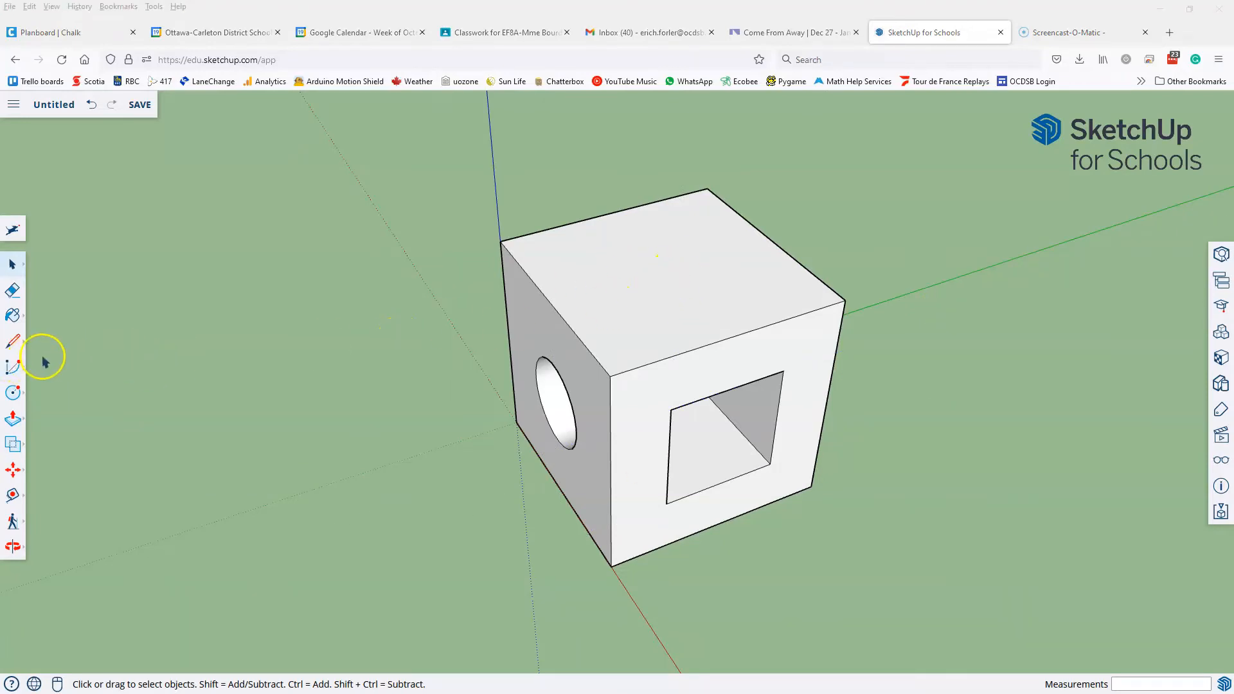
Place two perpendicular guides on the cube's top face, each 0.5 m from its edge, to mark the centre
click(13, 495)
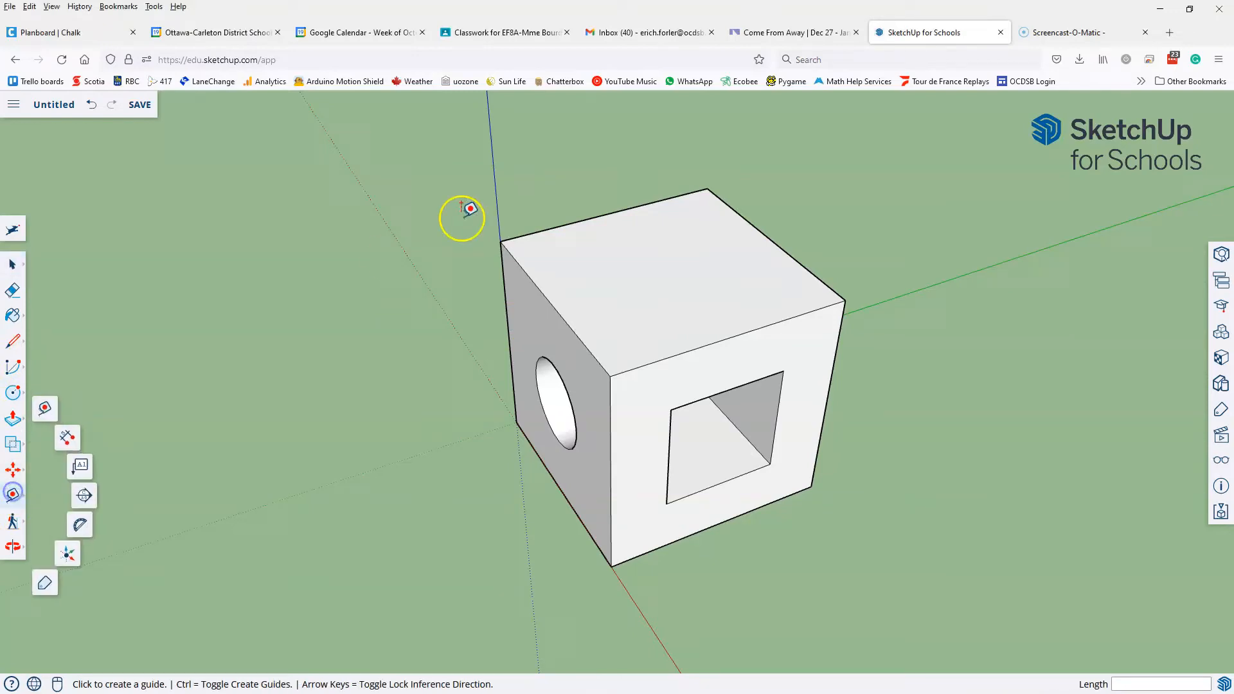
click(549, 302)
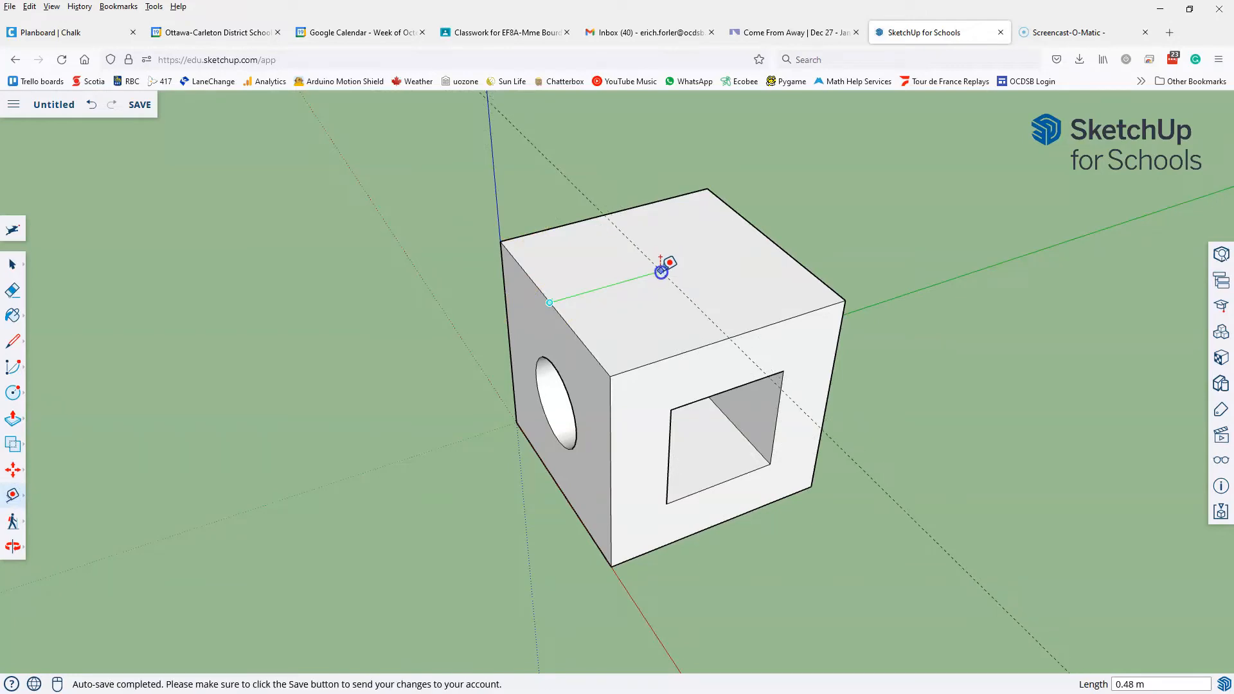
click(653, 201)
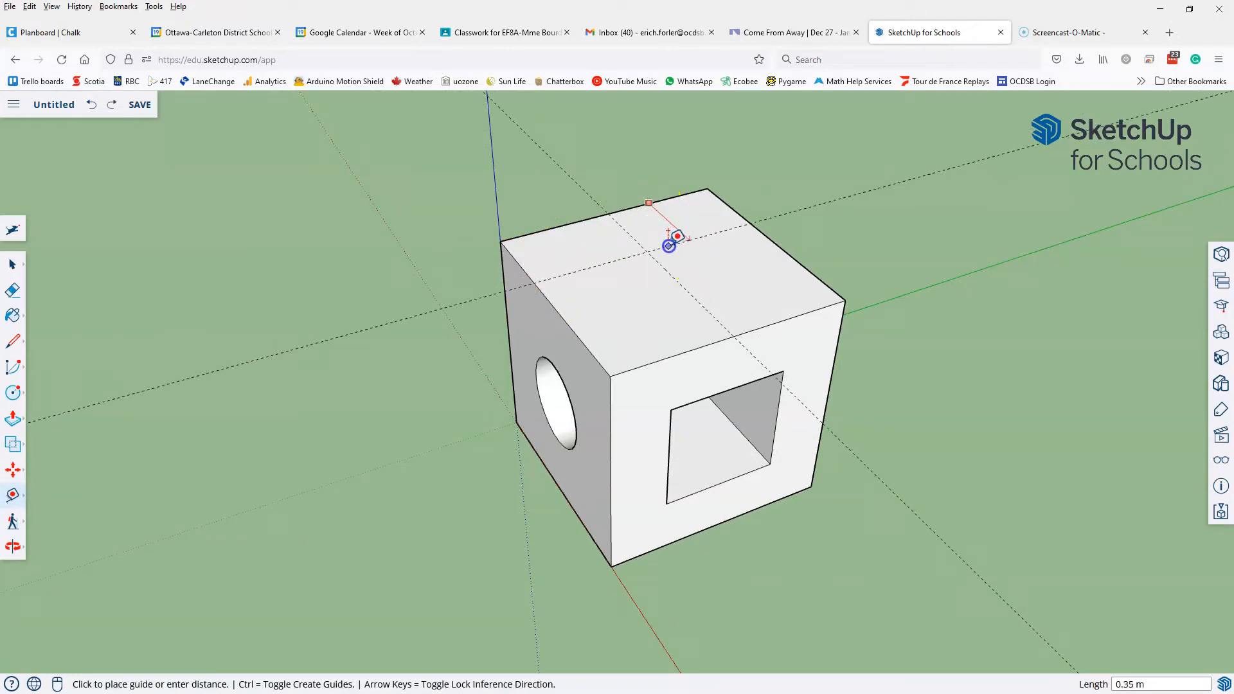
click(683, 263)
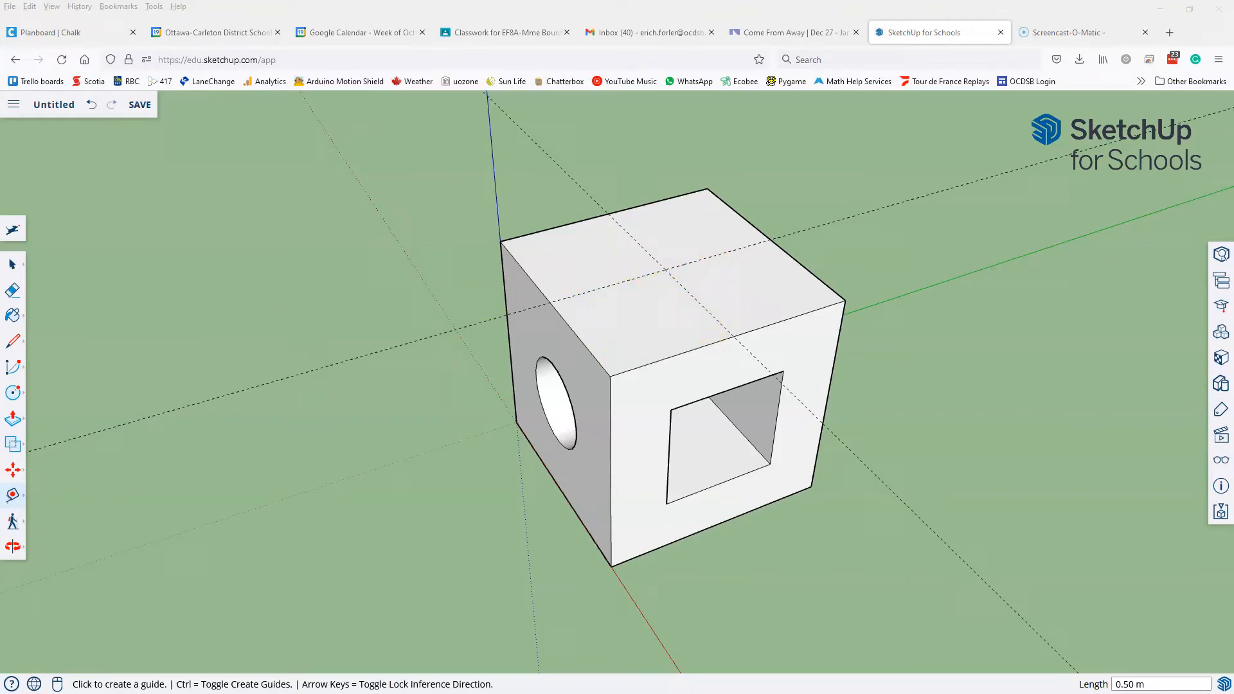
Draw a line about 0.52 m long straight up the blue axis from the guide intersection on the top face
click(9, 345)
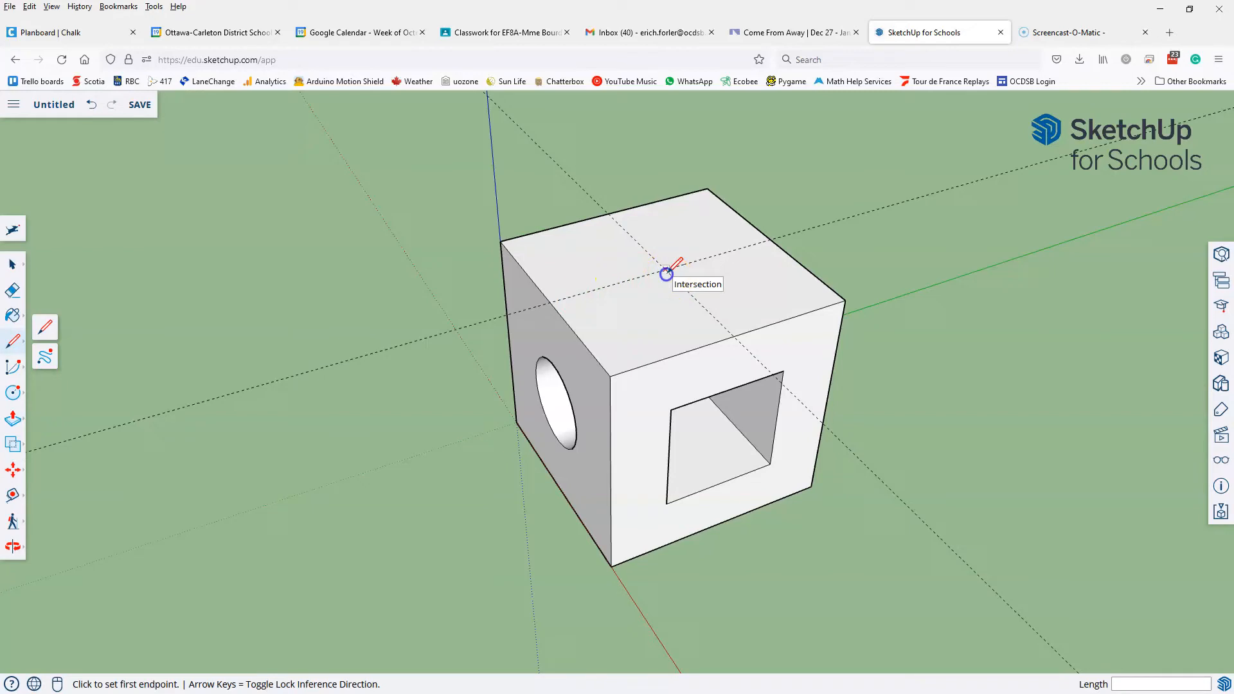
click(665, 268)
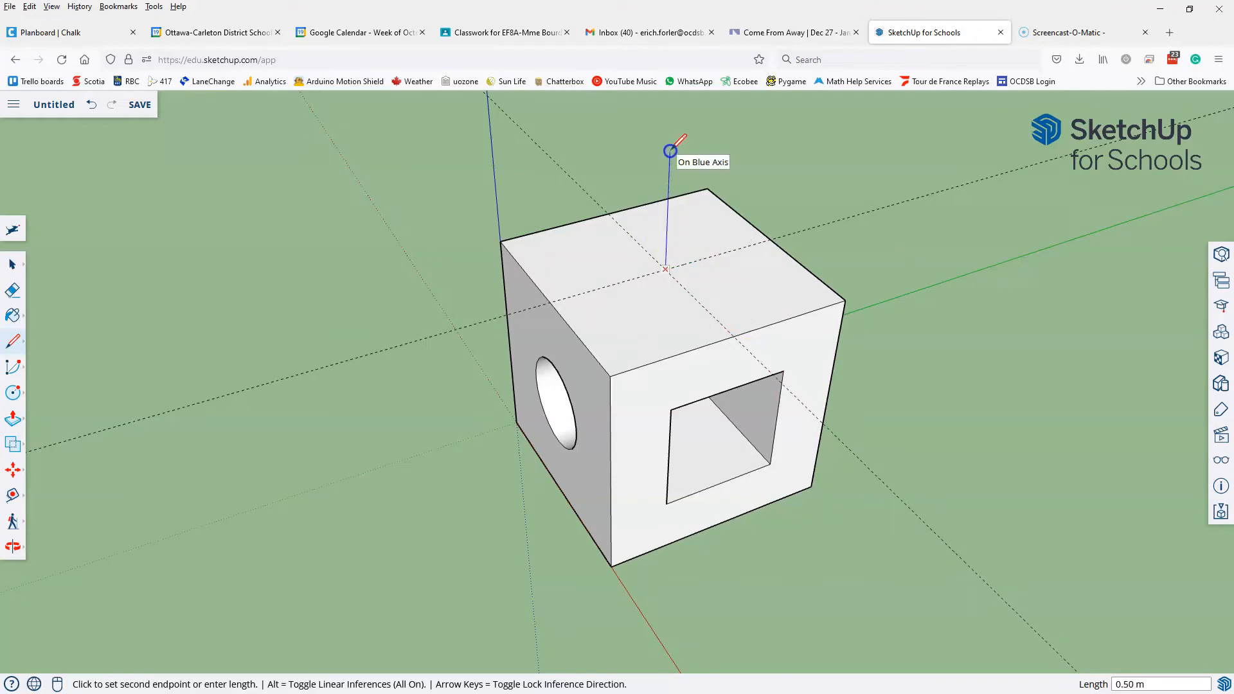
click(670, 149)
click(537, 285)
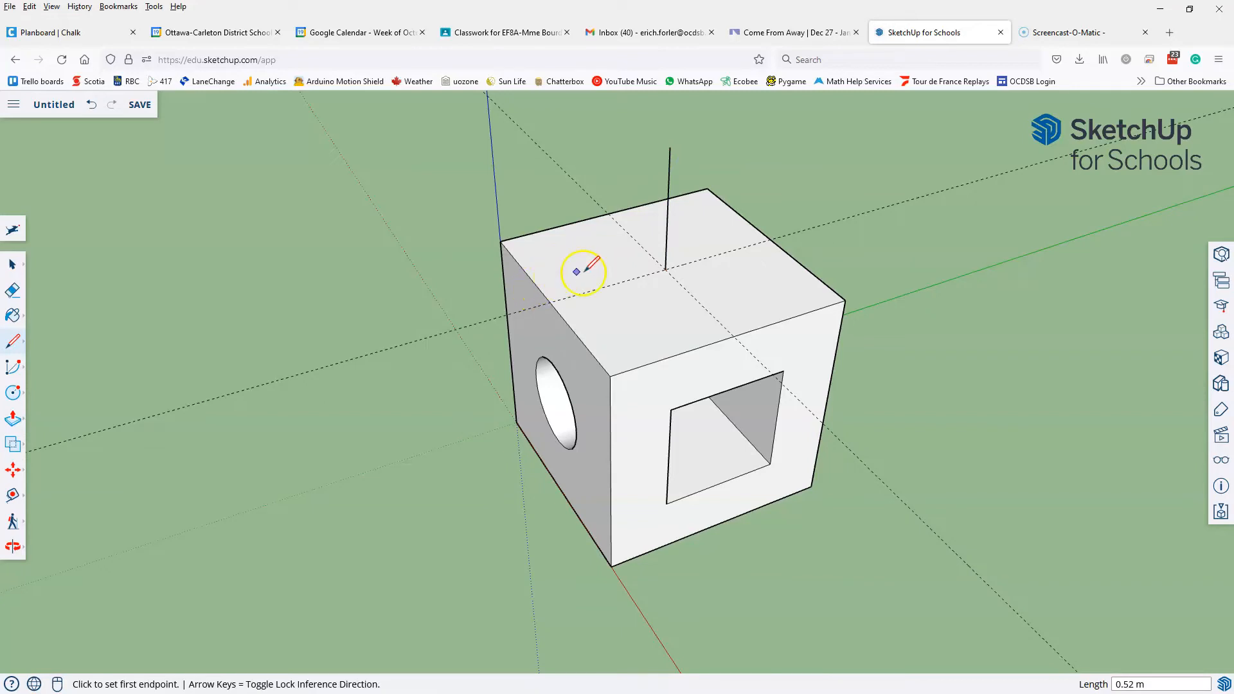
Draw roof edges from the upper end of the vertical line to three corners of the cube's top face
click(670, 147)
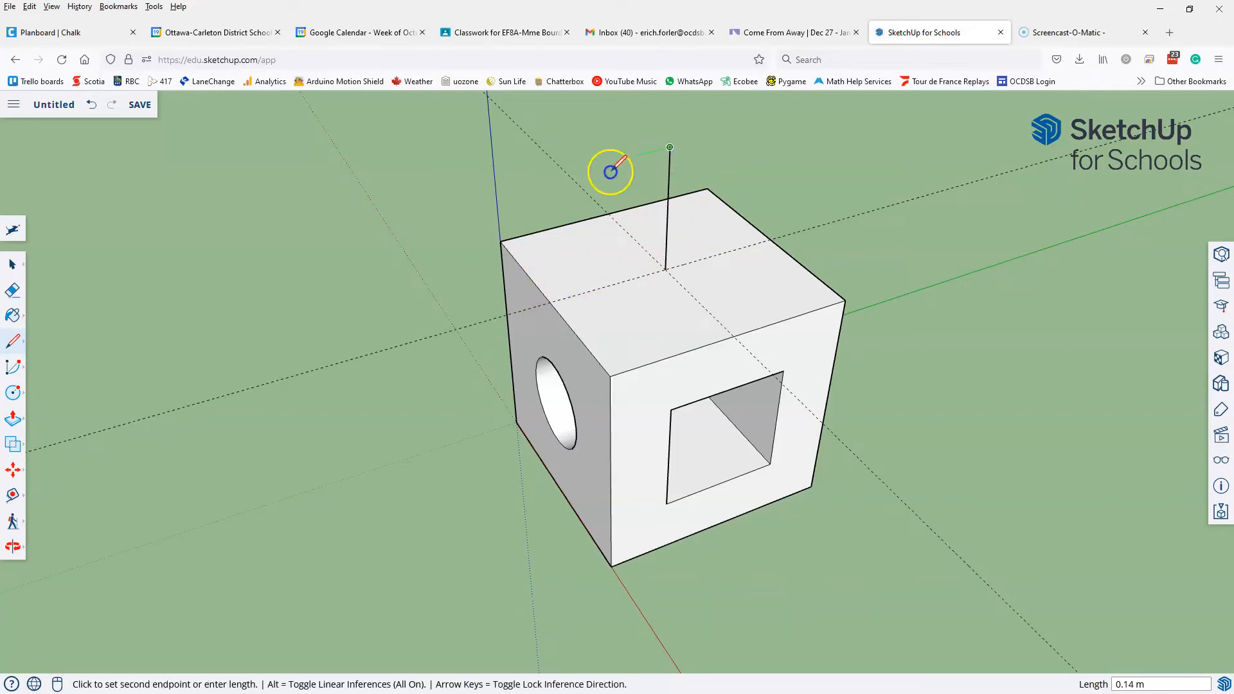
click(503, 240)
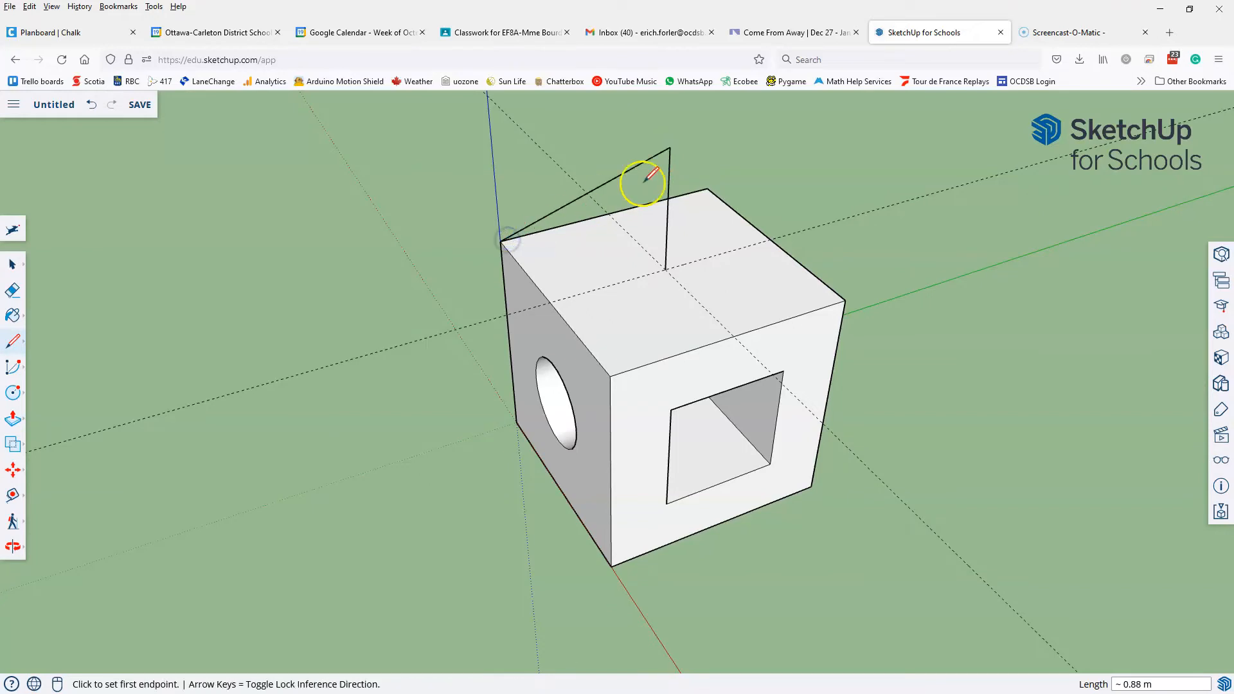
click(670, 147)
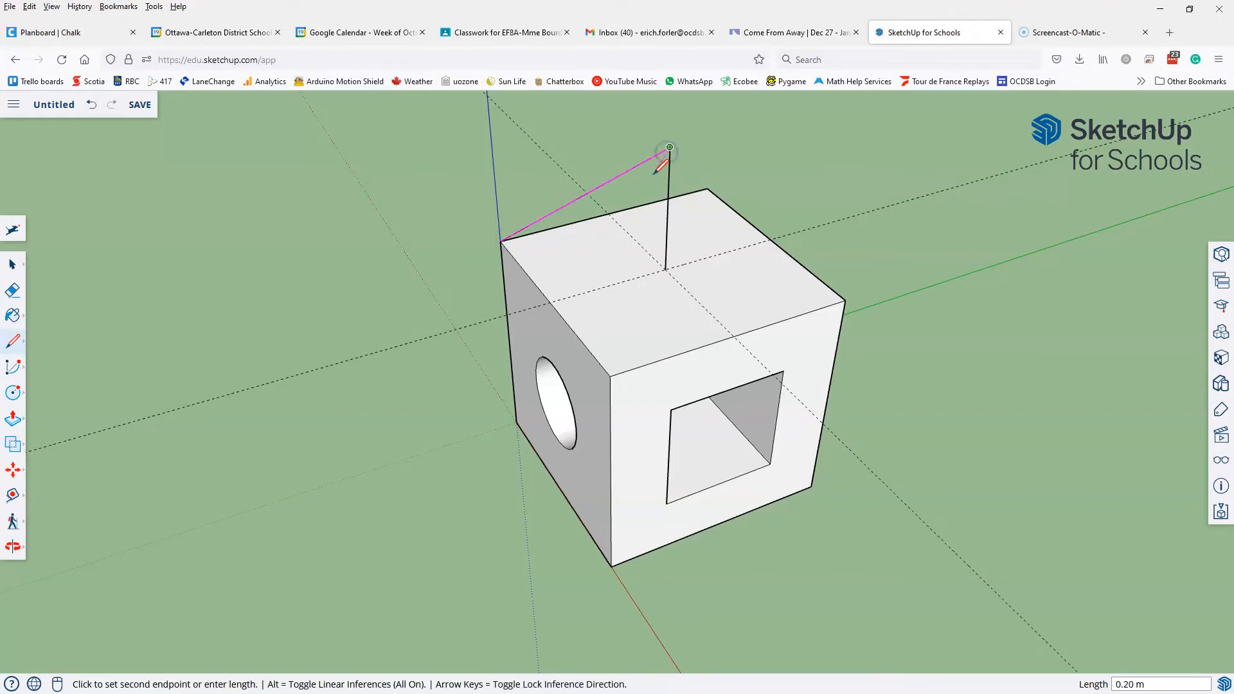
click(611, 376)
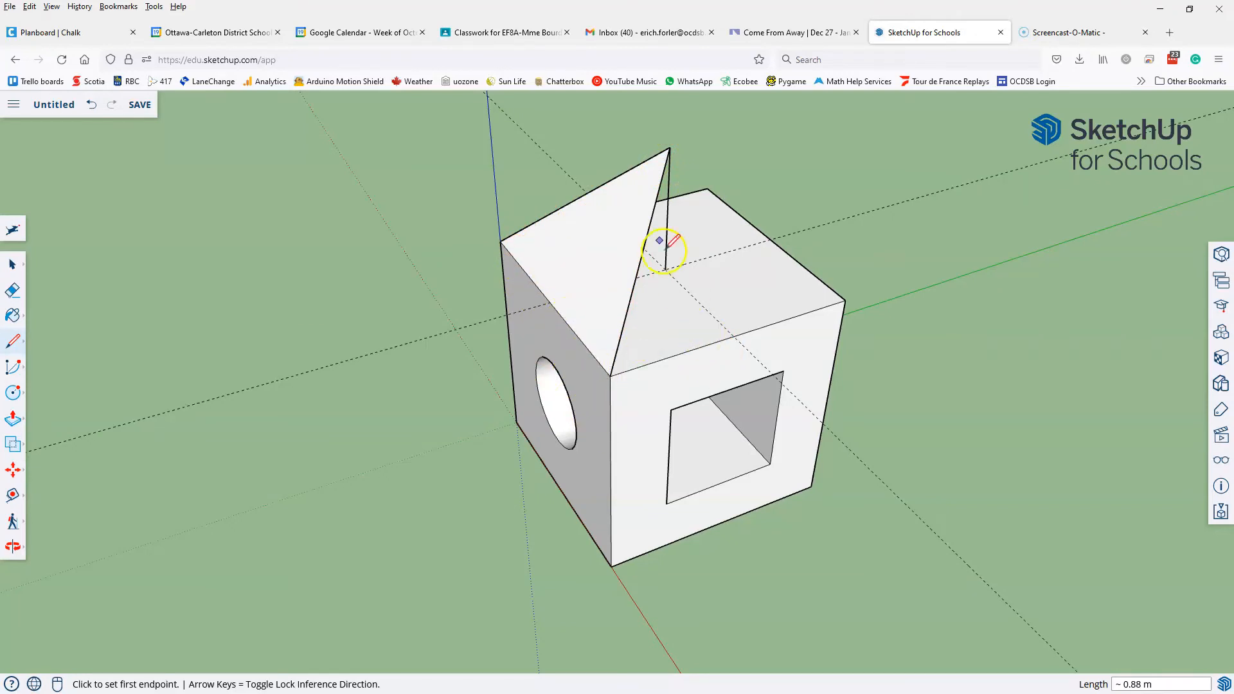
click(670, 147)
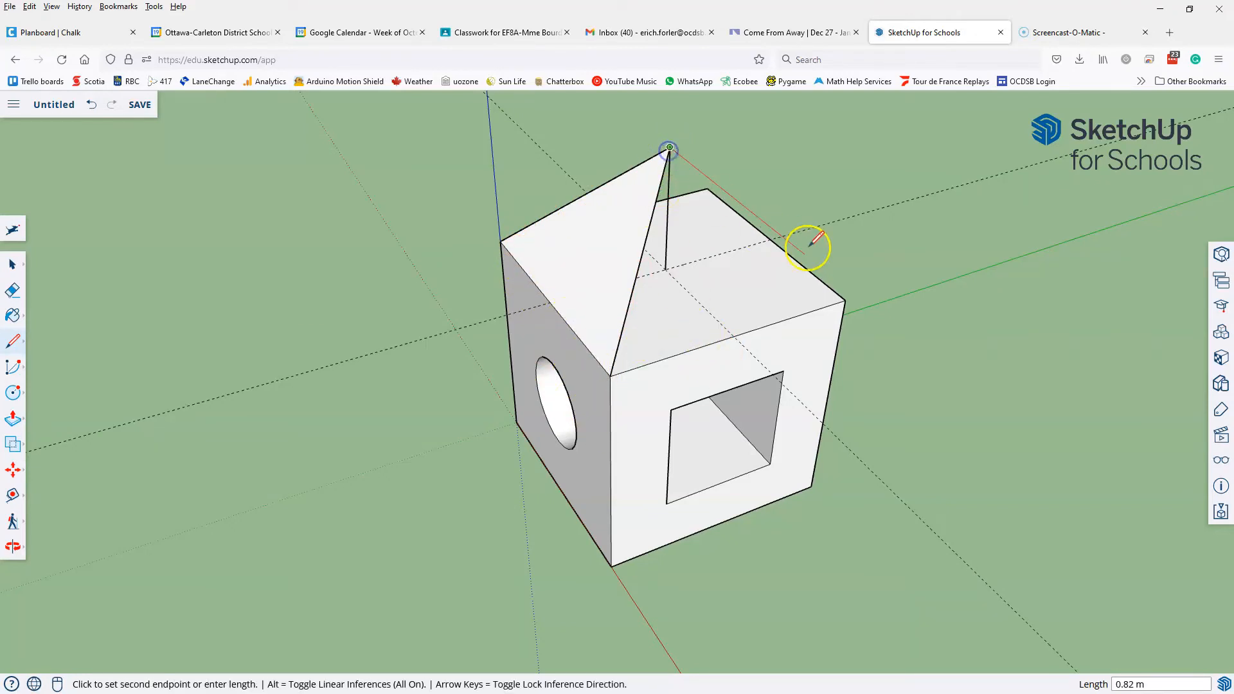
click(846, 299)
key(Escape)
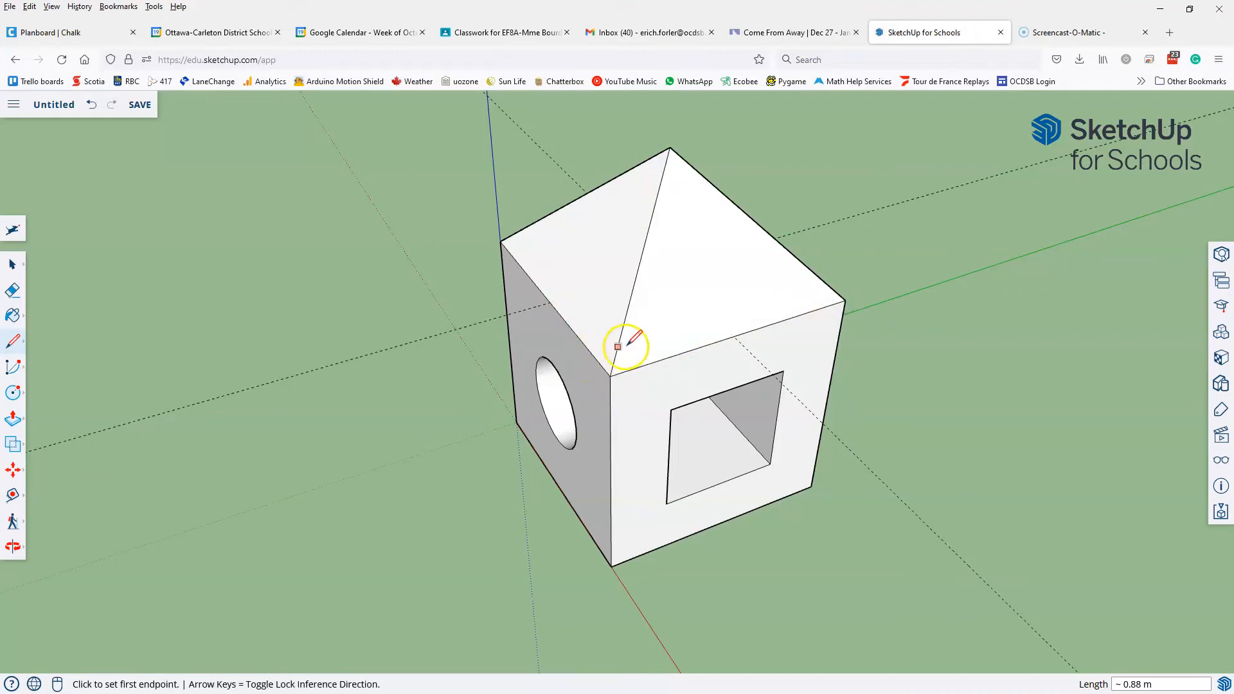
Draw the last roof edge from the apex to the remaining top corner to close the pyramid
key(o)
drag(654, 324, 203, 465)
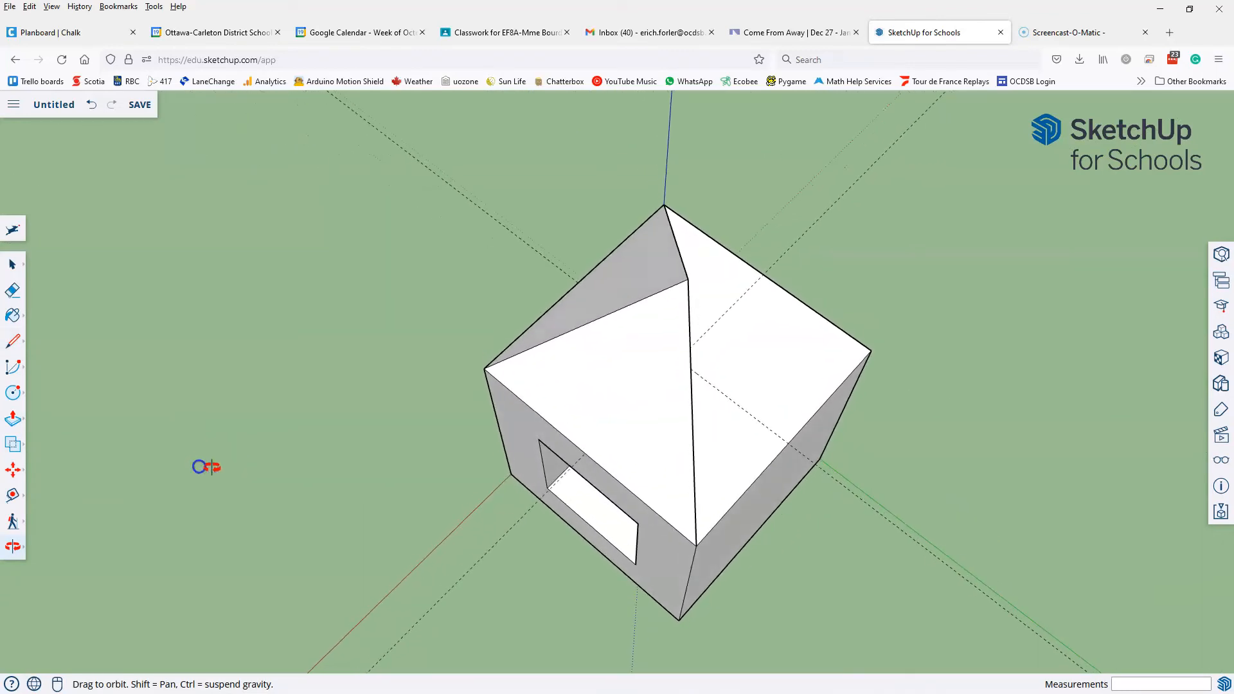
click(10, 339)
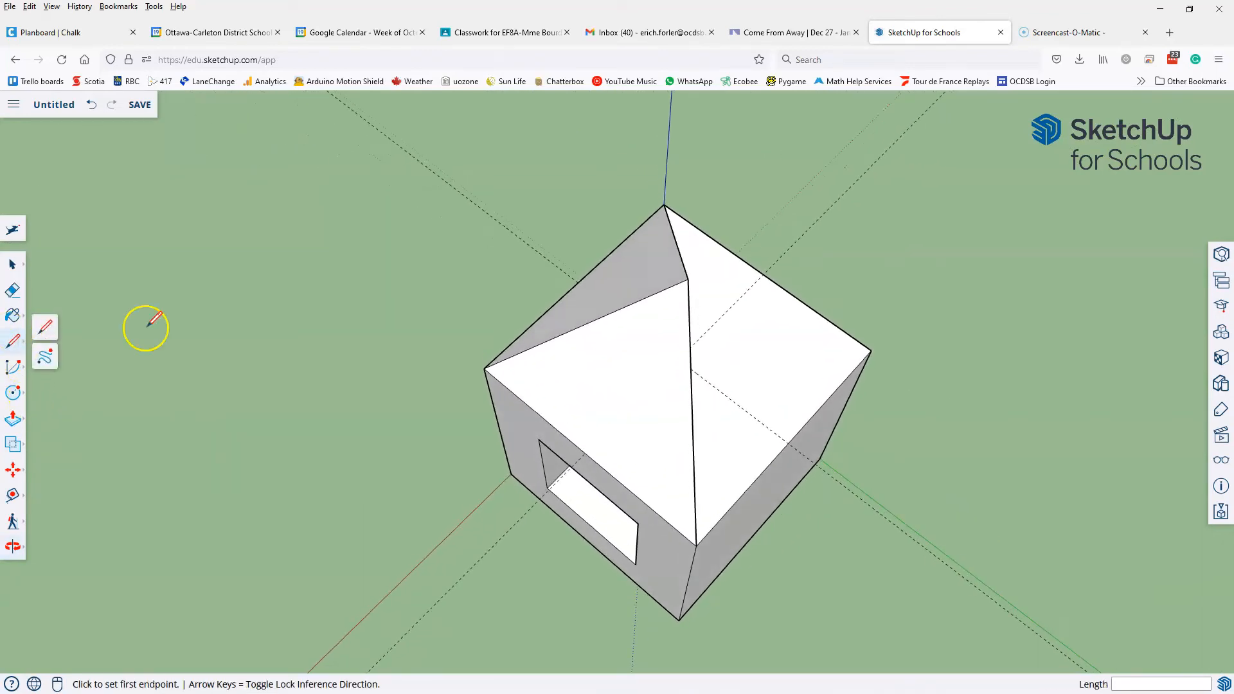
click(688, 279)
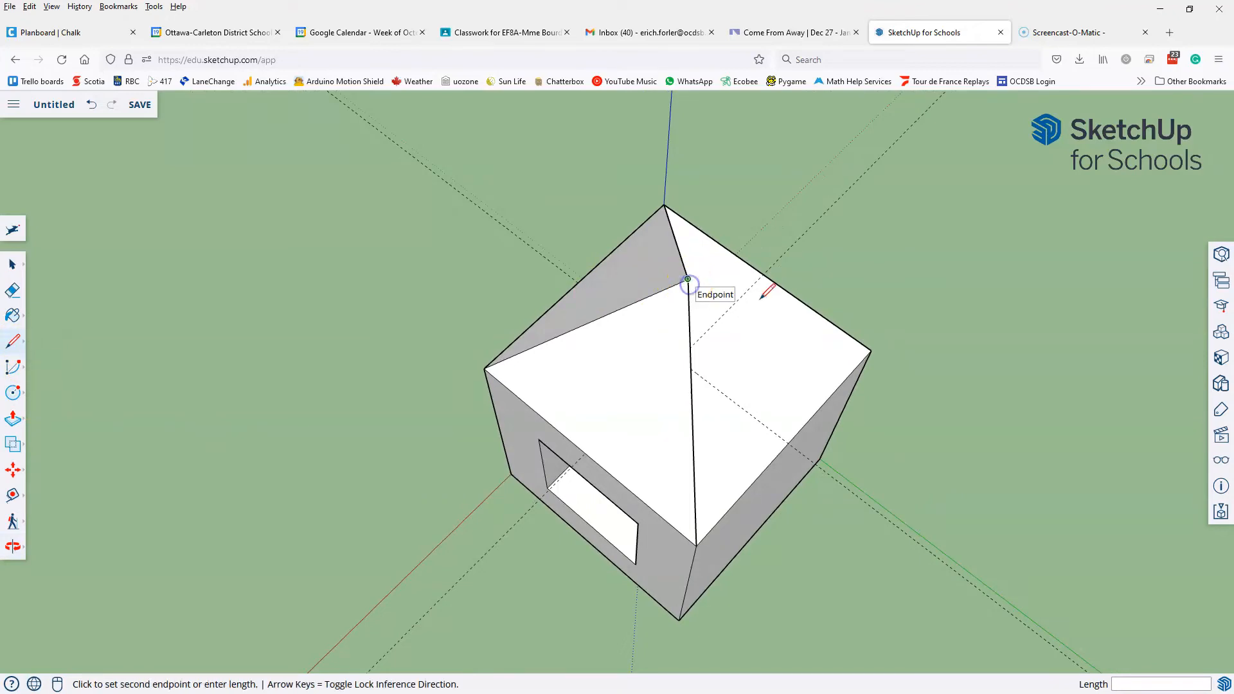
click(871, 350)
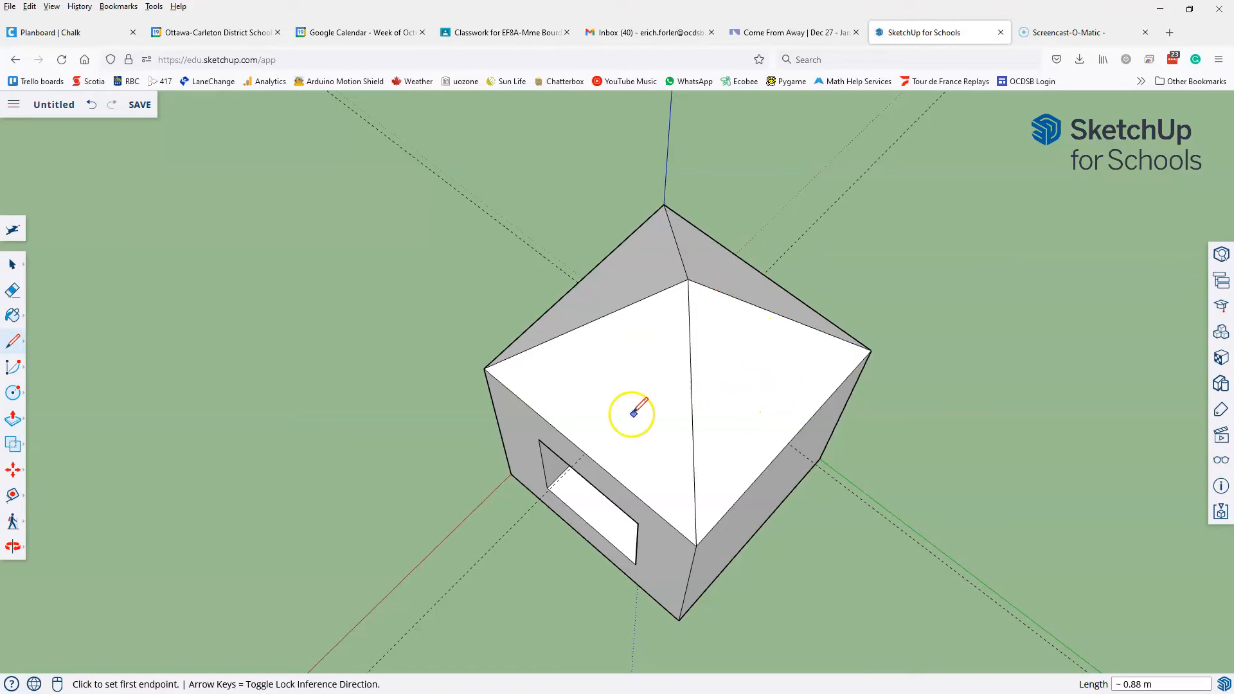
Delete one sloping roof edge to open the pyramid, and remove the vertical centre line inside it
middle_drag(493, 414, 523, 229)
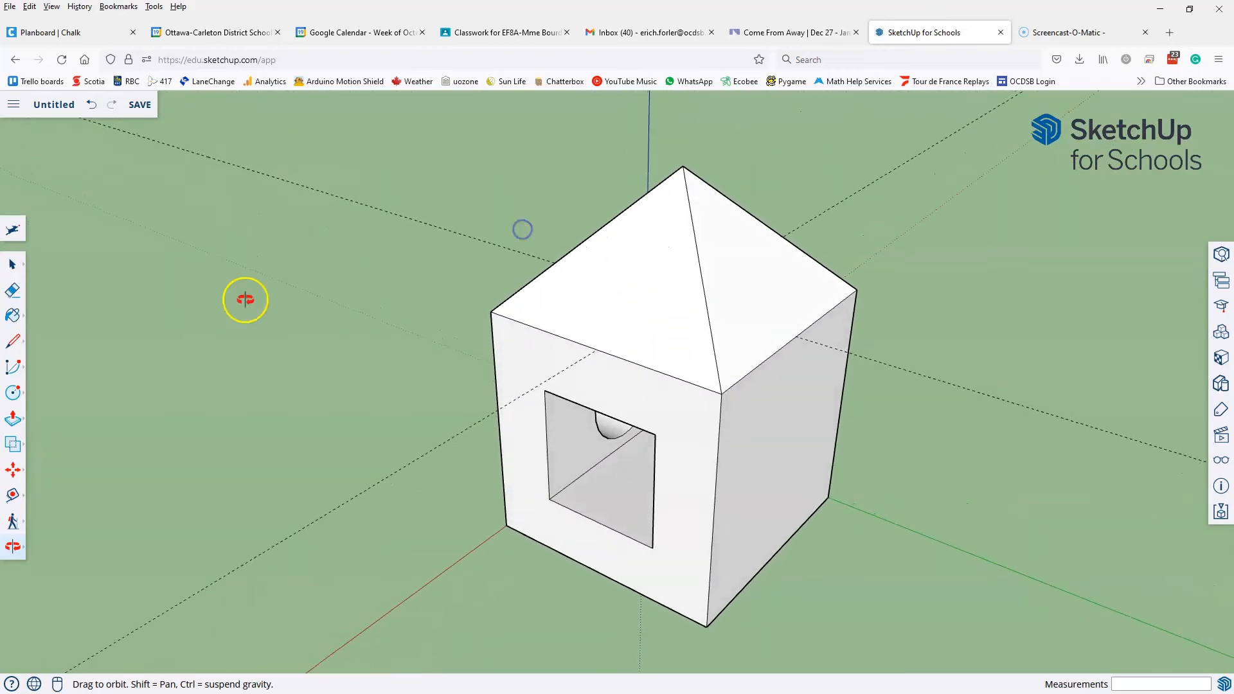
click(14, 265)
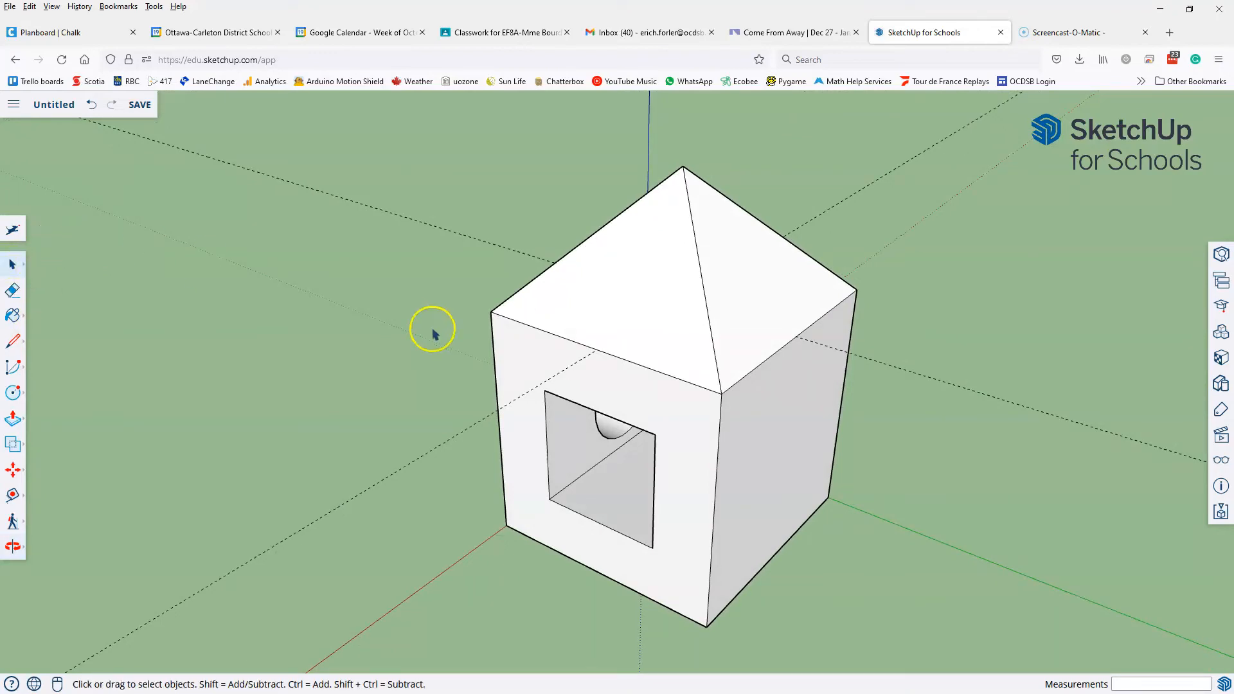
click(706, 312)
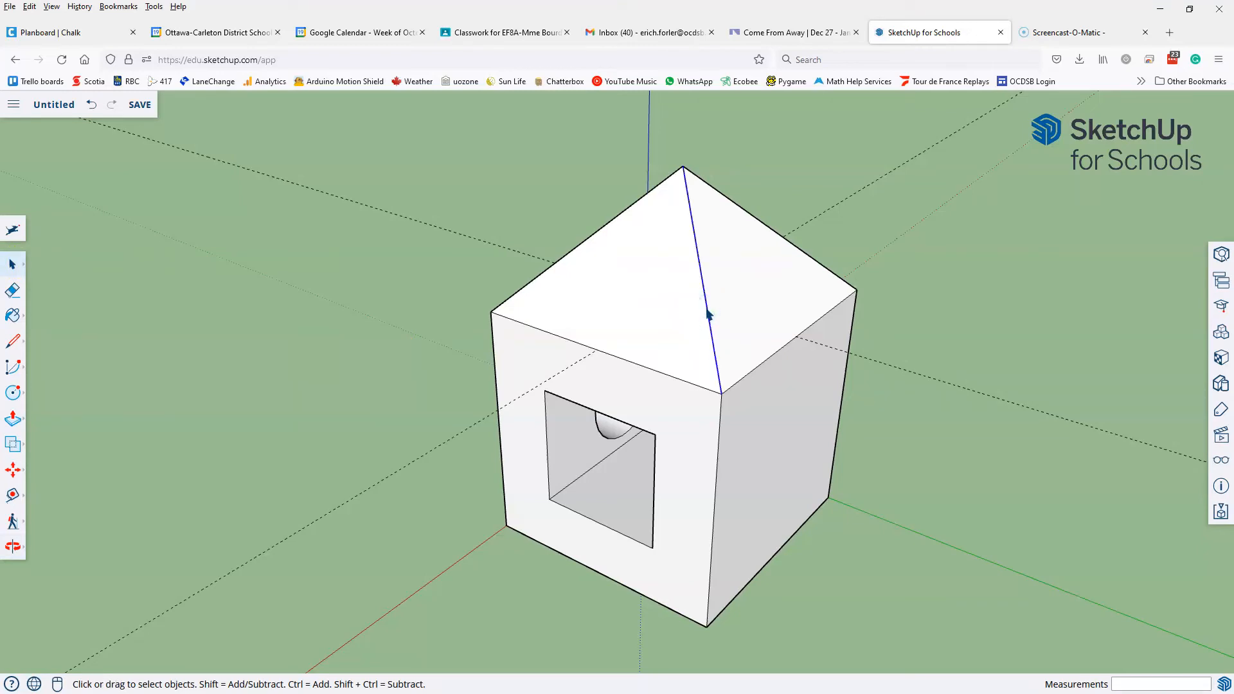
key(Delete)
middle_drag(706, 313, 738, 407)
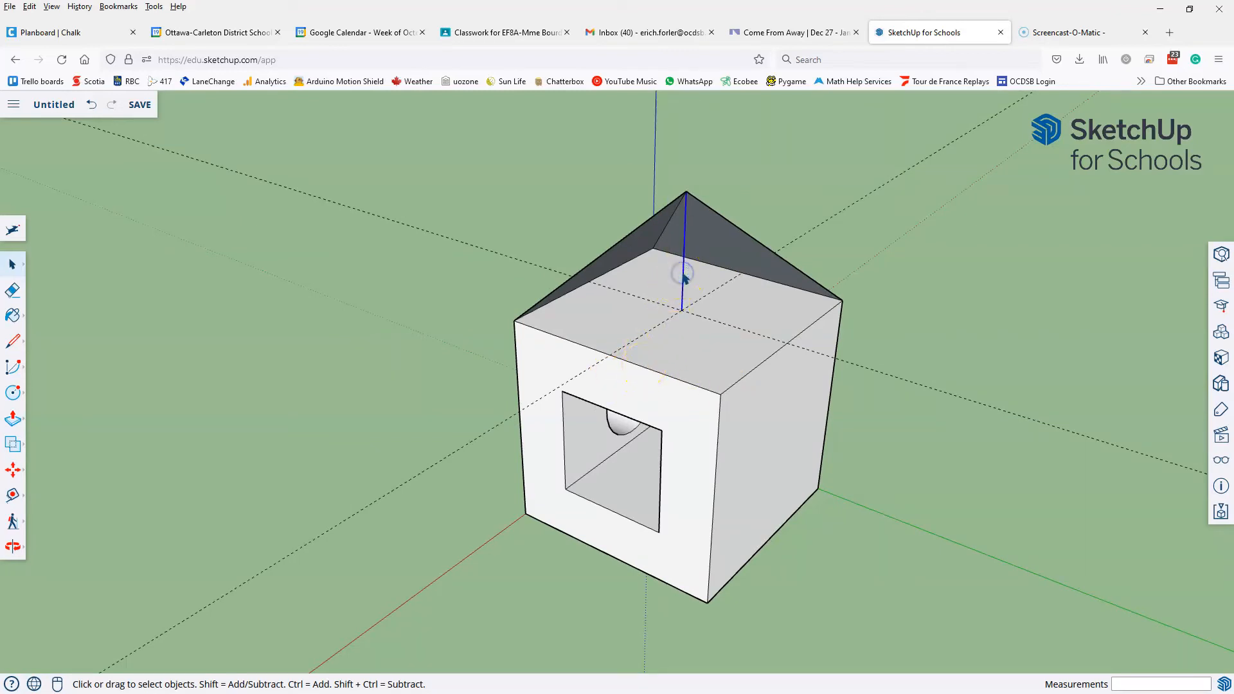
scroll(685, 277, up, 1)
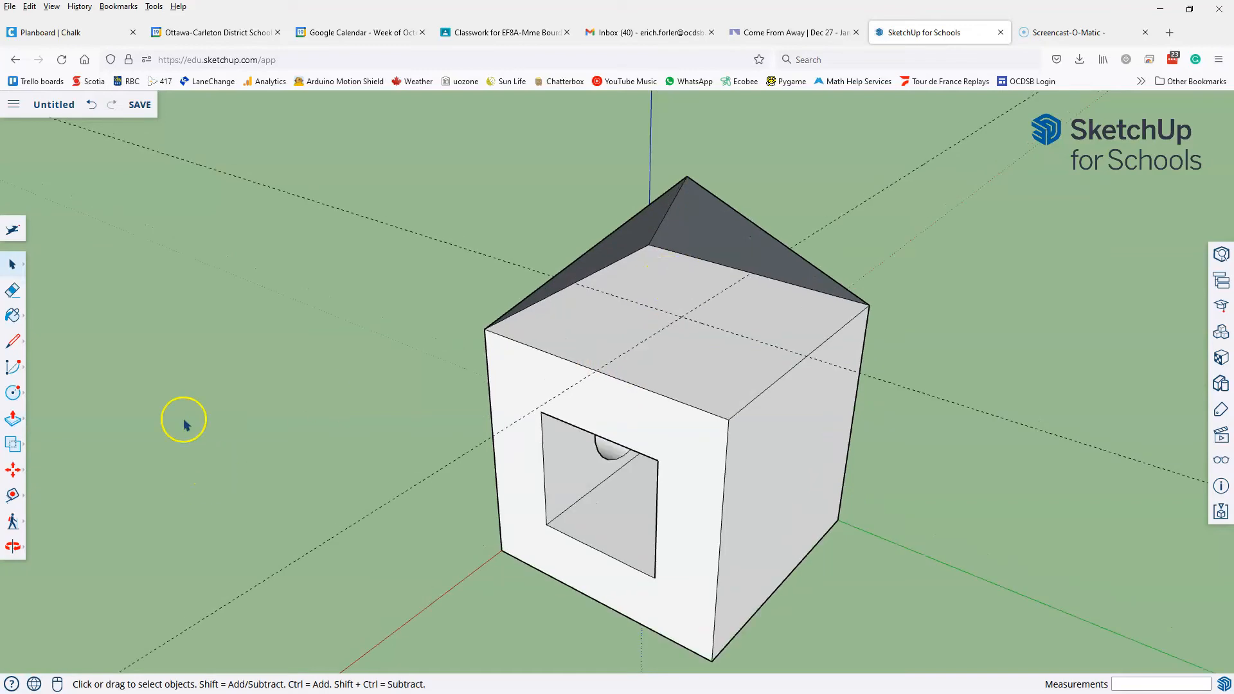
Redraw the missing roof edge from the apex to the open corner to restore the two roof faces
click(12, 343)
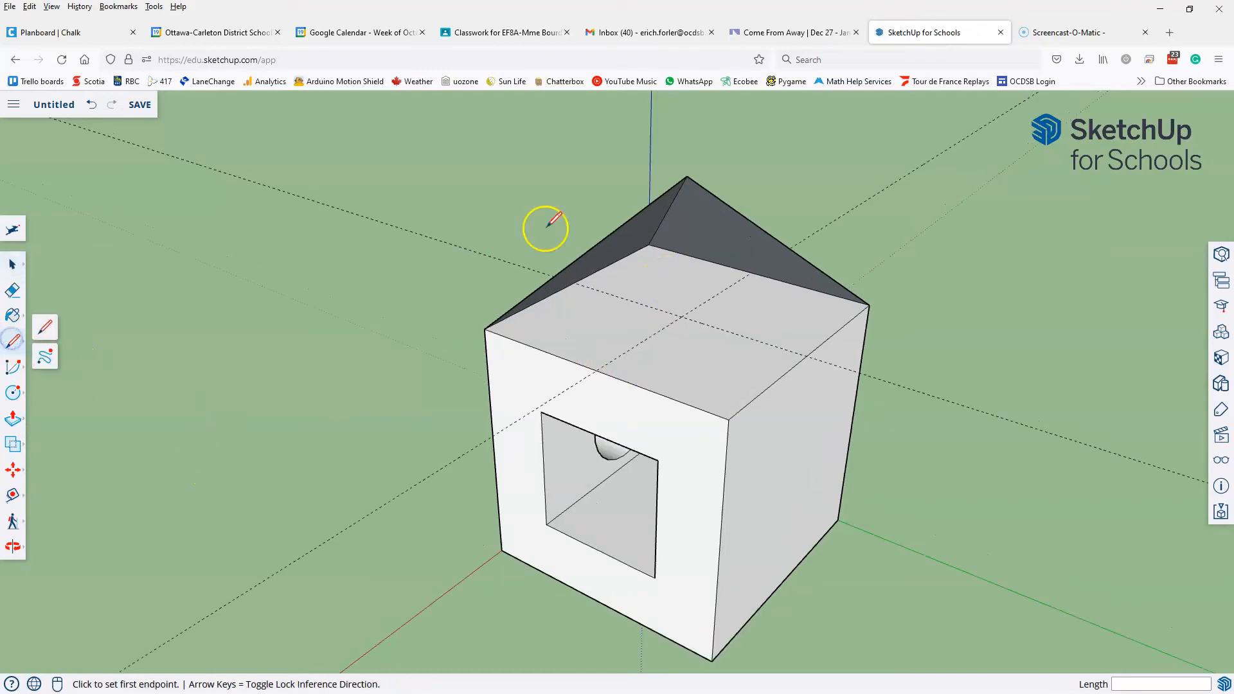
click(687, 175)
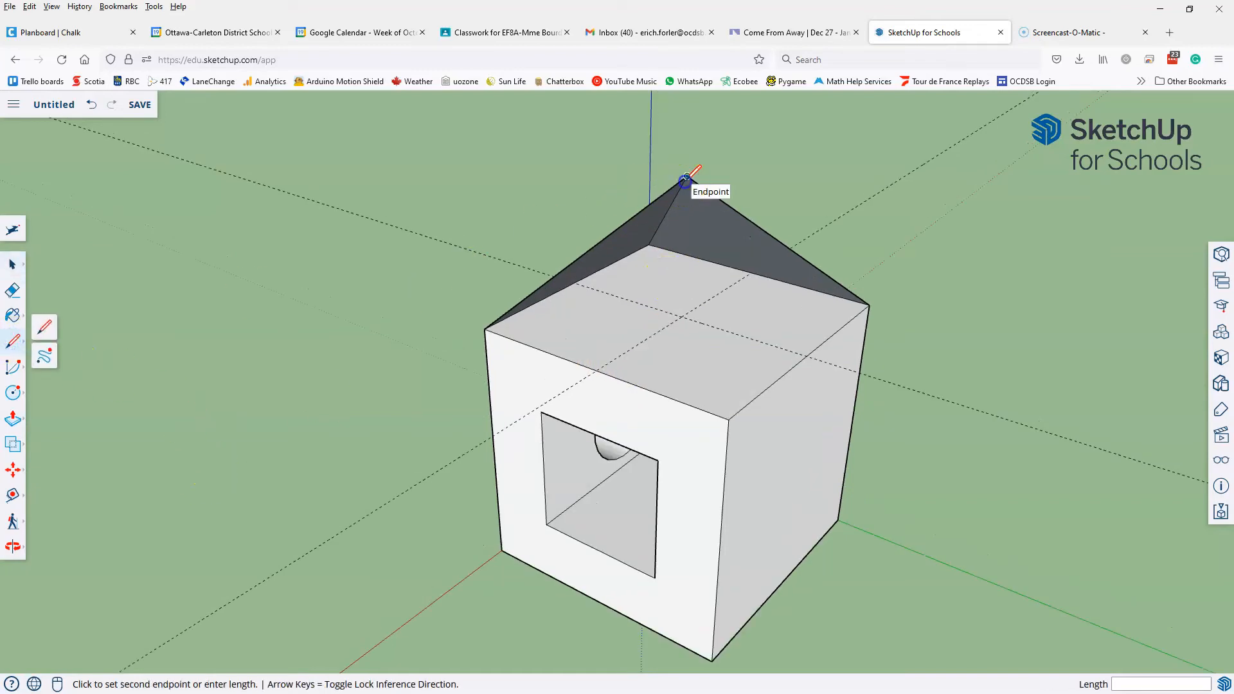
click(728, 420)
Choose the Roofing Shingles Multi material from the Roofing collection for painting
key(o)
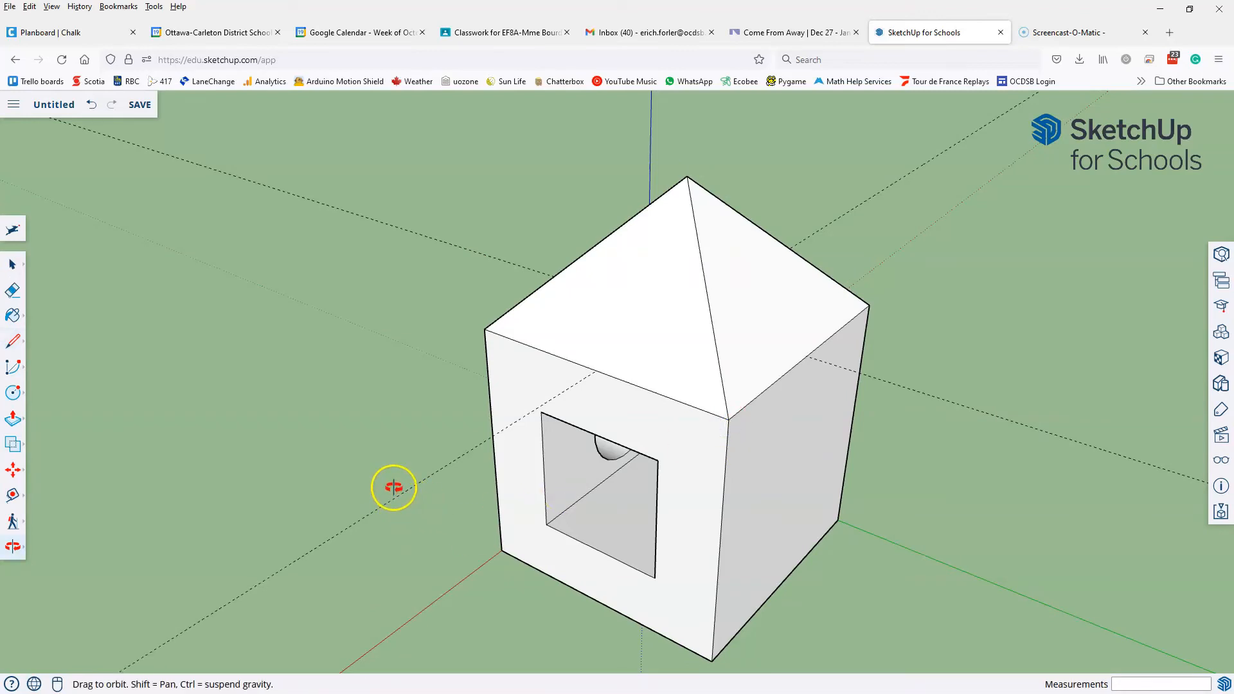
scroll(392, 485, up, 1)
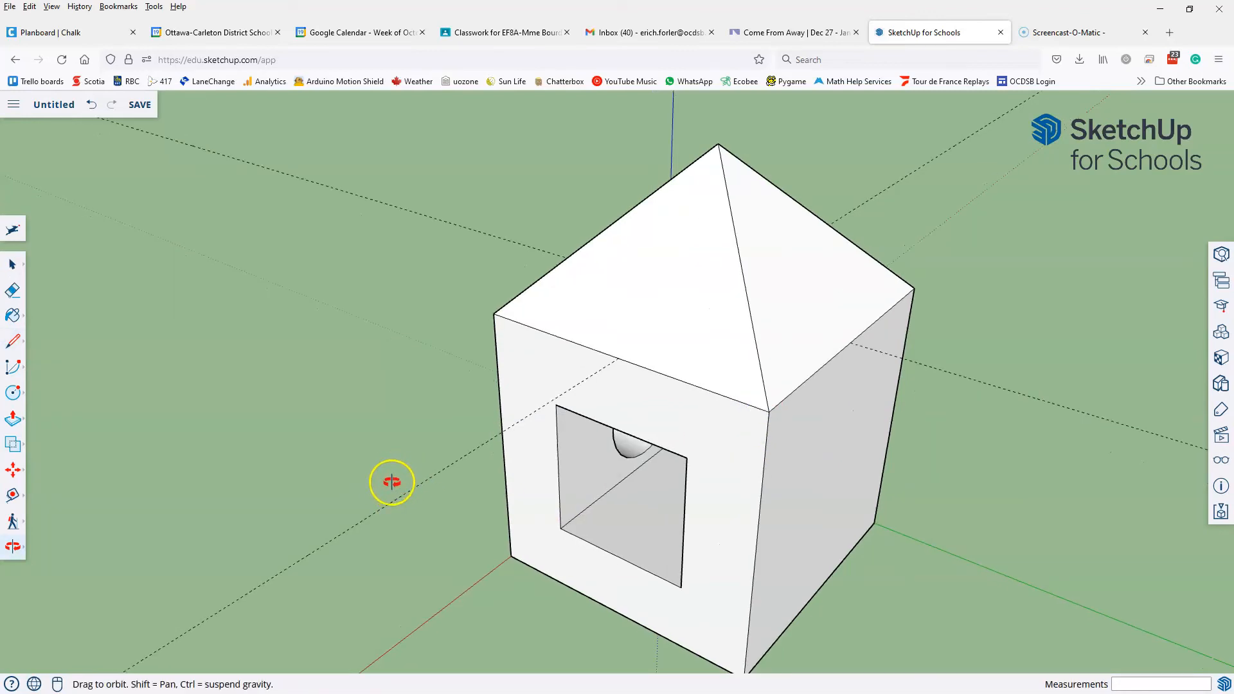
mouse_move(388, 474)
mouse_down()
mouse_move(495, 359)
mouse_move(542, 334)
mouse_move(669, 322)
mouse_move(741, 276)
mouse_move(718, 524)
mouse_up()
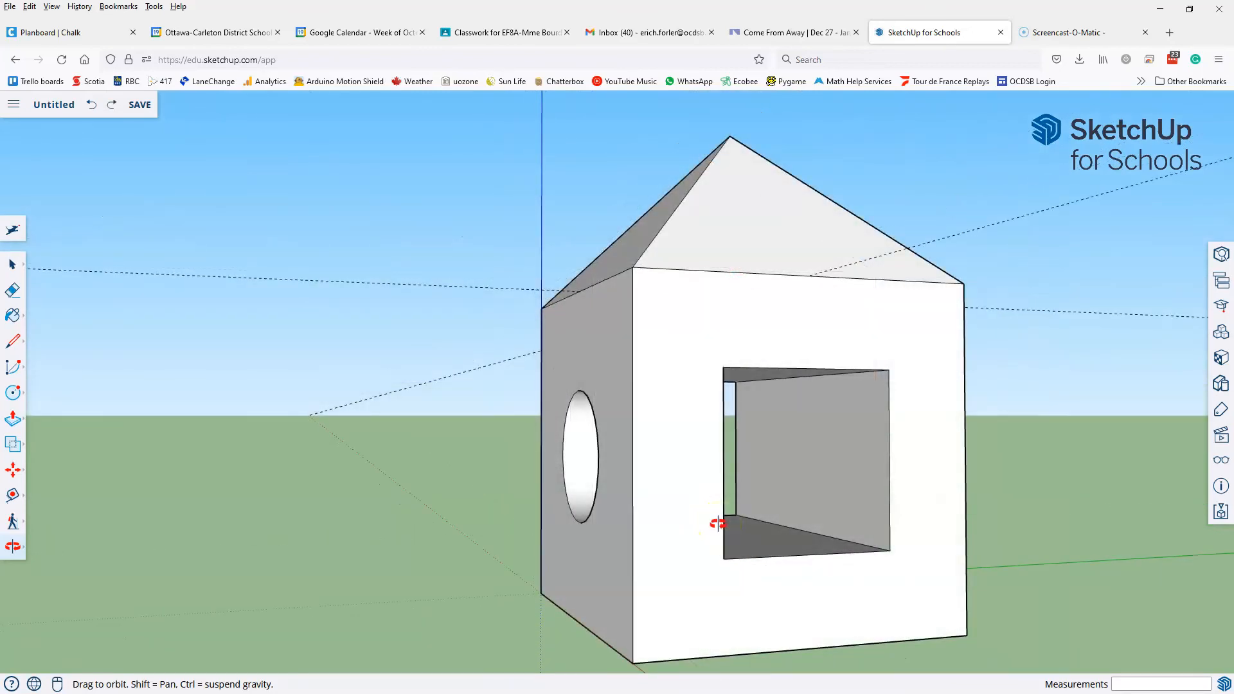
scroll(721, 524, down, 1)
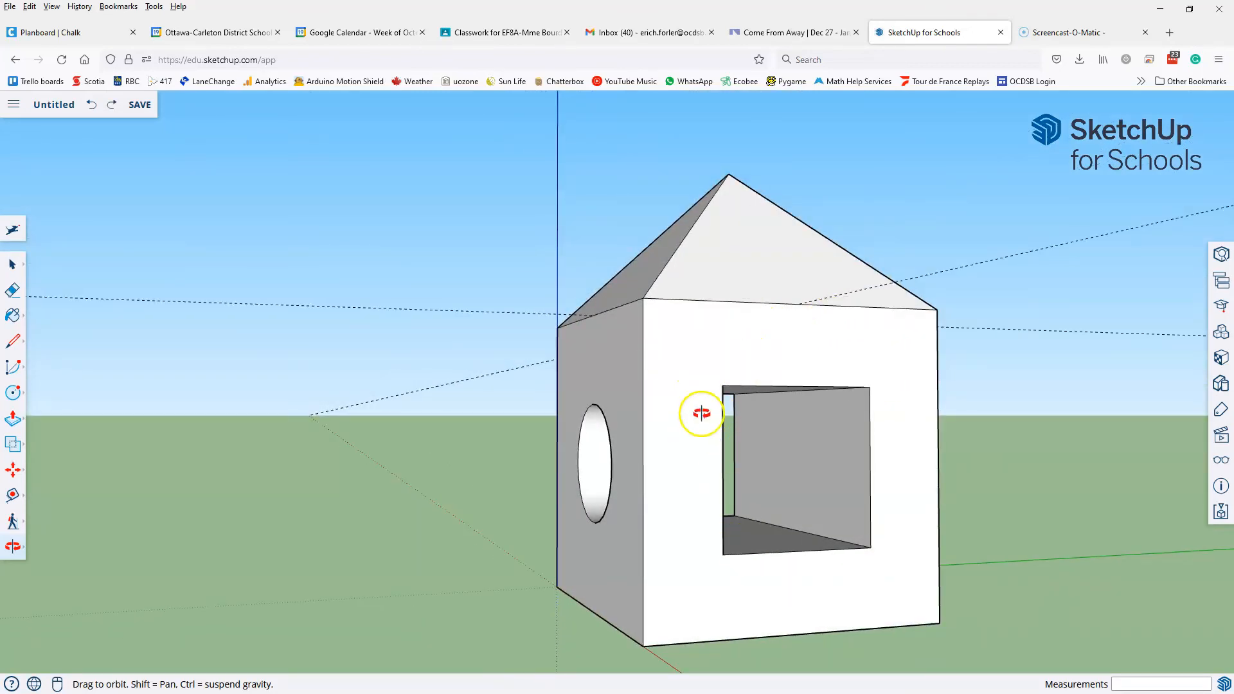
click(1219, 360)
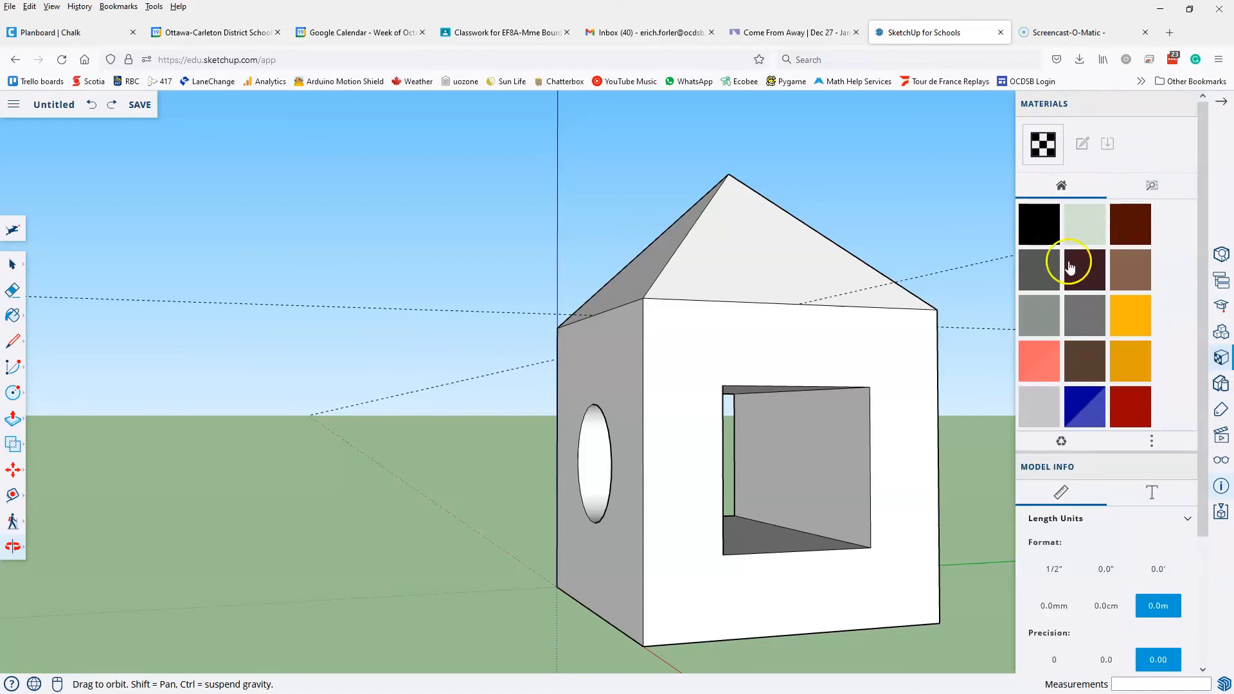
click(1147, 187)
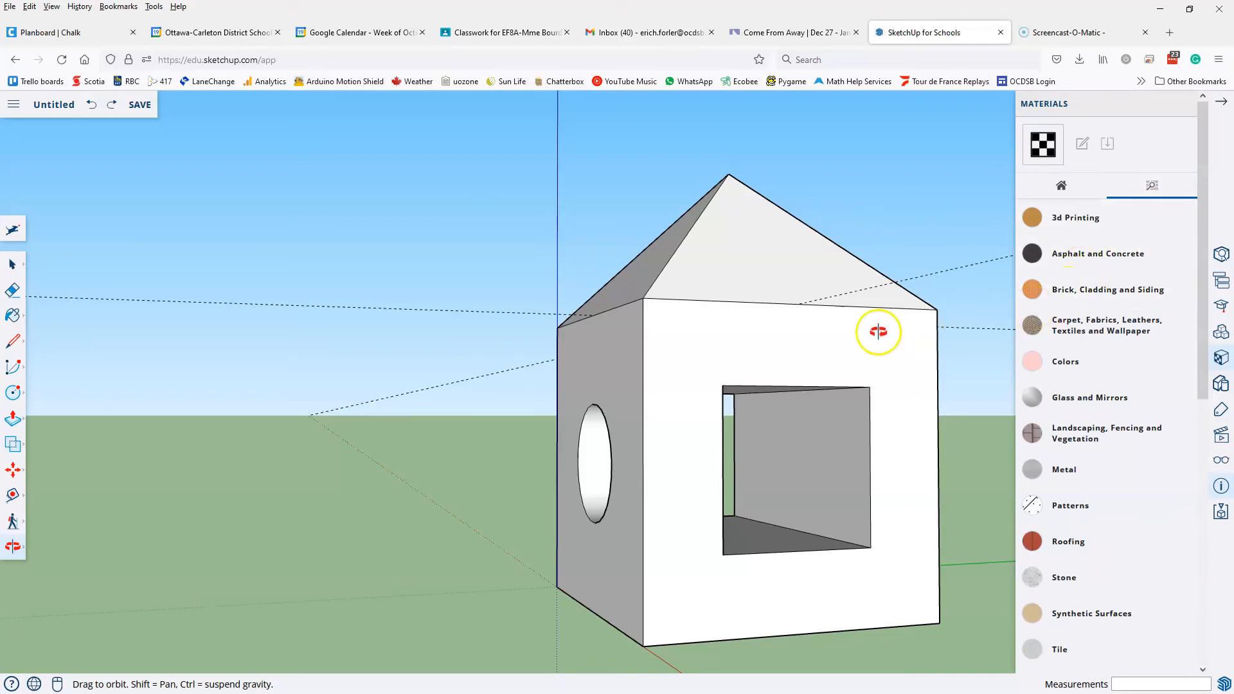
scroll(1054, 464, down, 1)
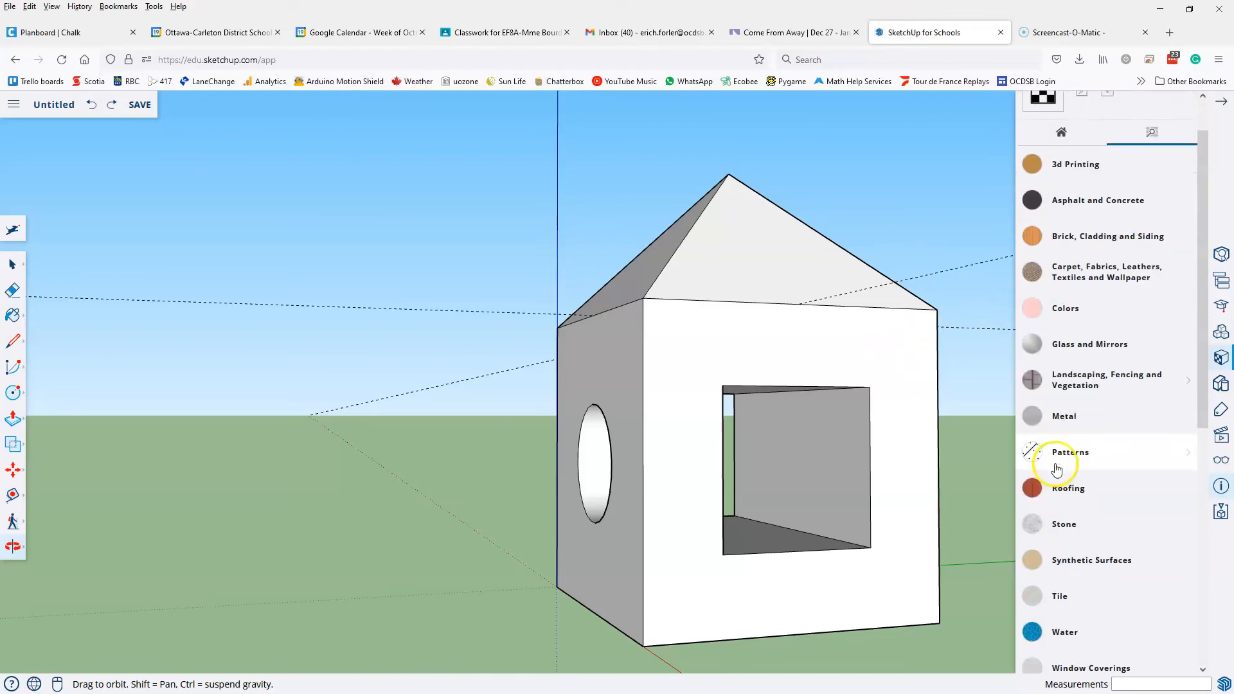
scroll(1053, 455, up, 1)
scroll(1052, 460, down, 1)
click(1053, 477)
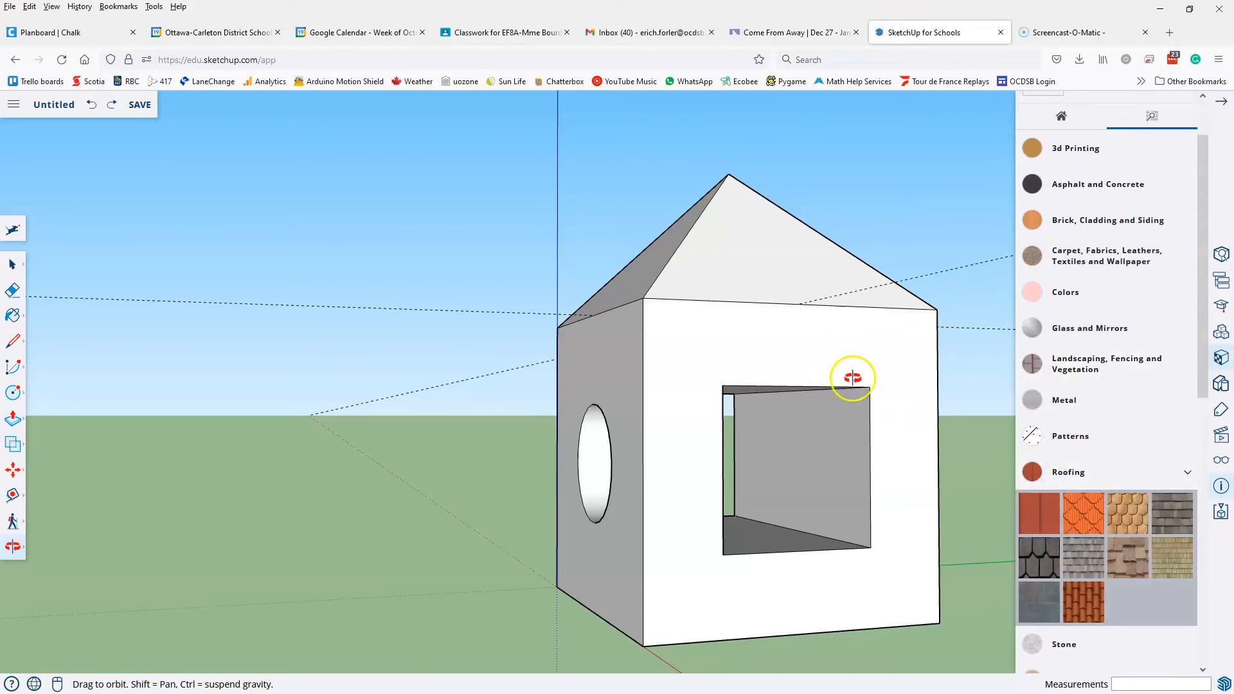
click(1041, 514)
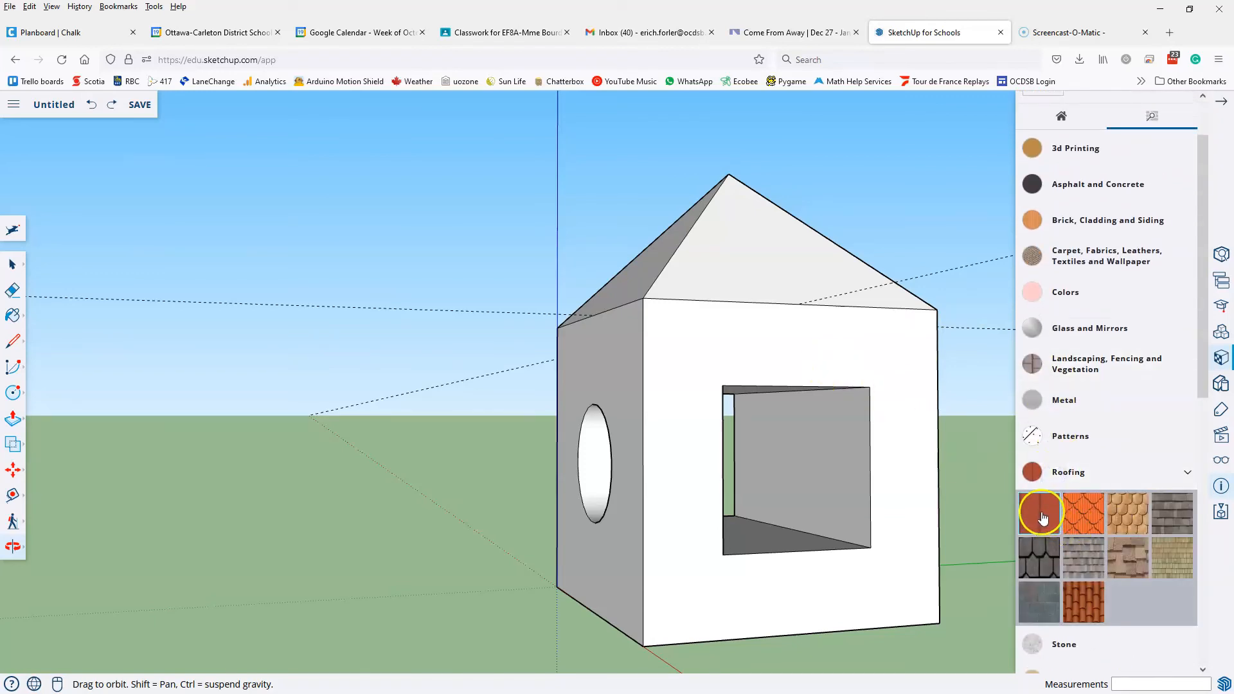
click(1084, 557)
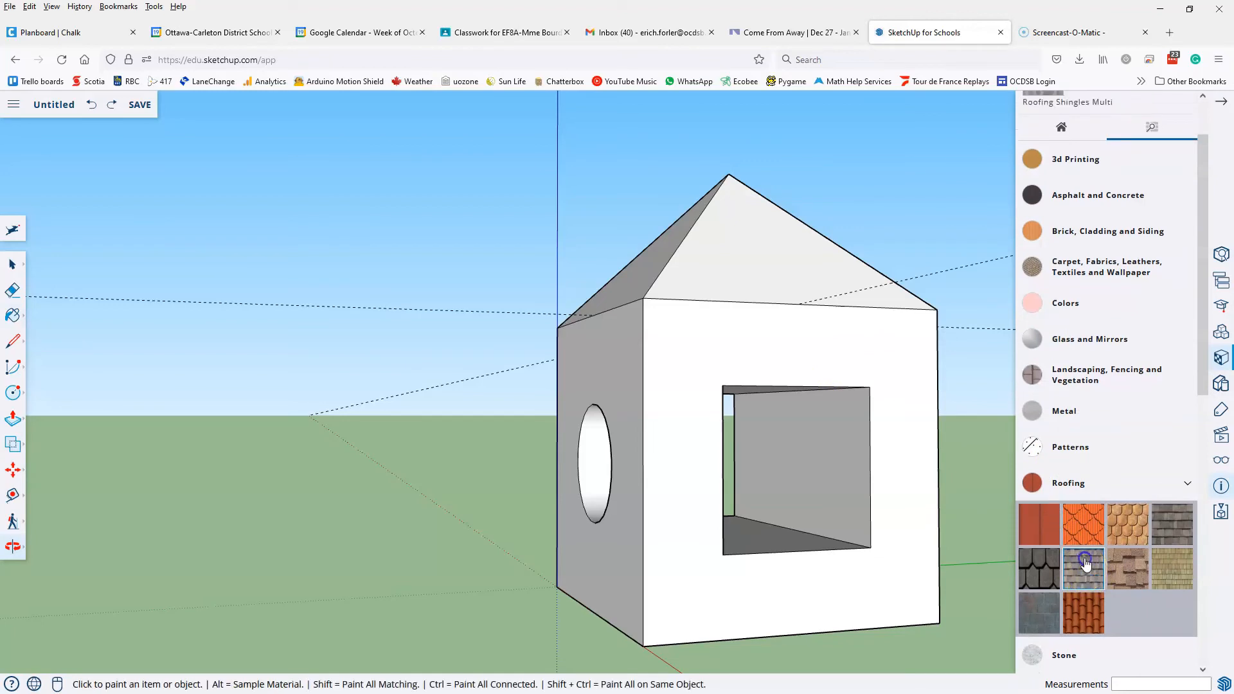
Paint the roof face above the square opening and the face above the round hole with Roofing Shingles Multi
click(735, 246)
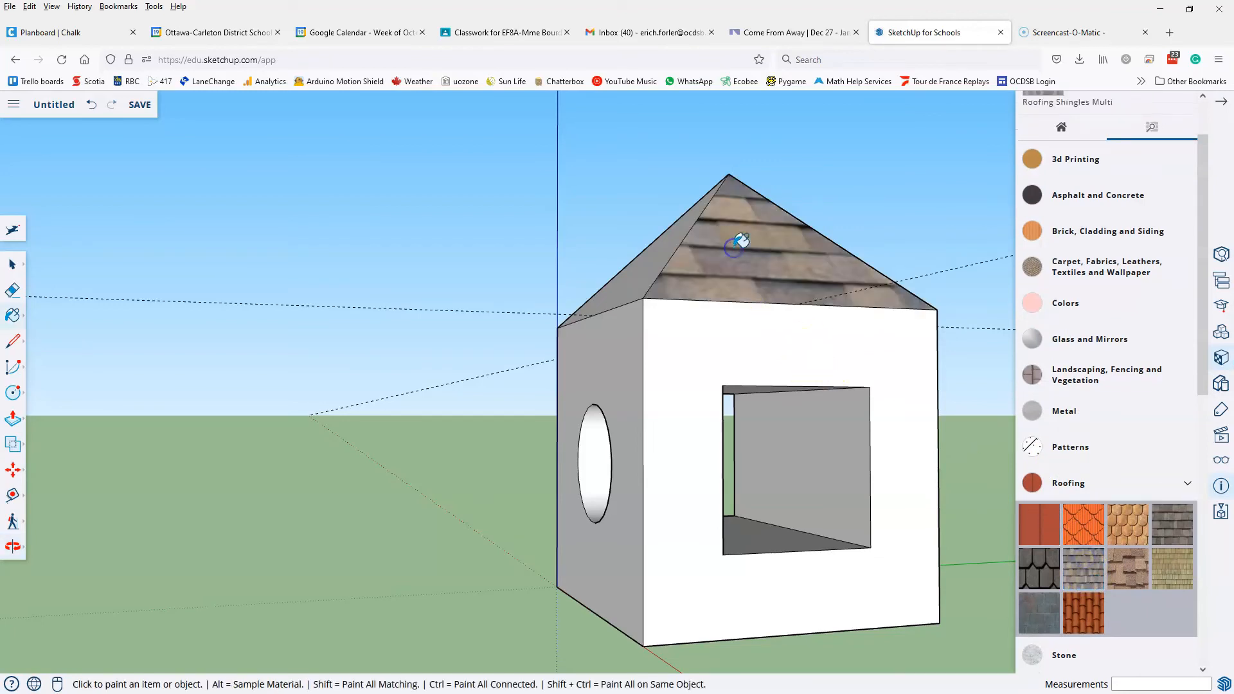
click(659, 253)
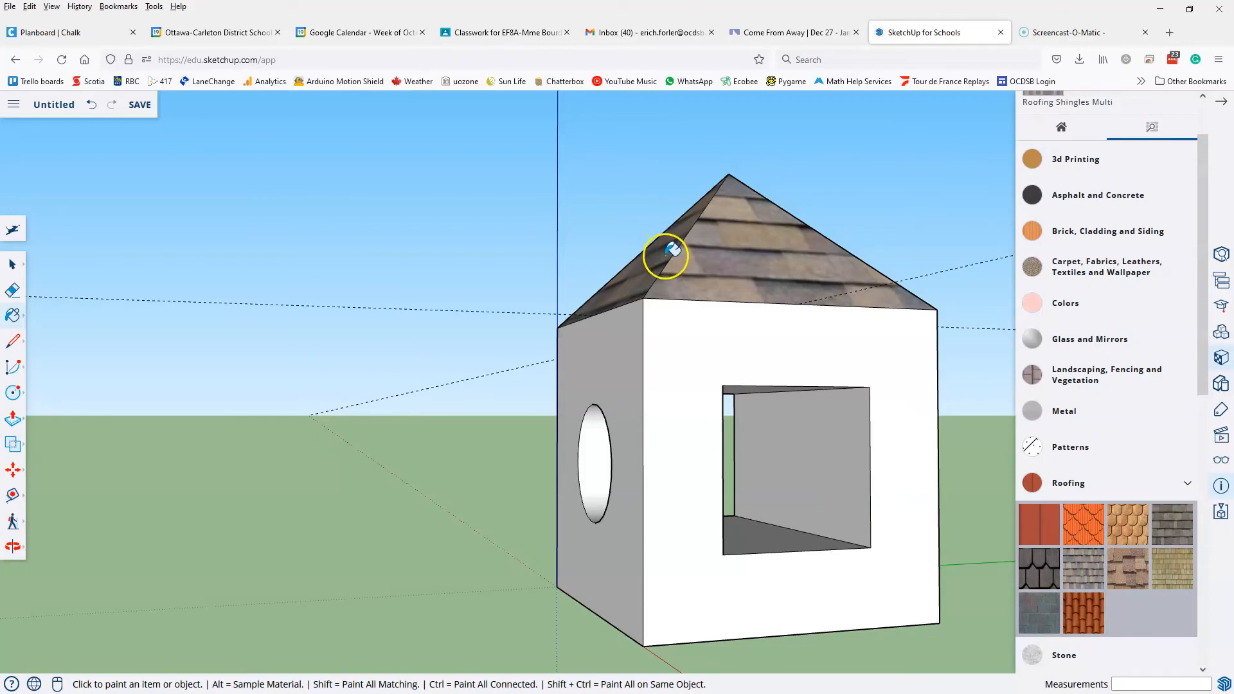
Paint the two remaining unpainted roof faces with Roofing Shingles Asphalt from the Roofing collection
key(o)
drag(664, 250, 468, 691)
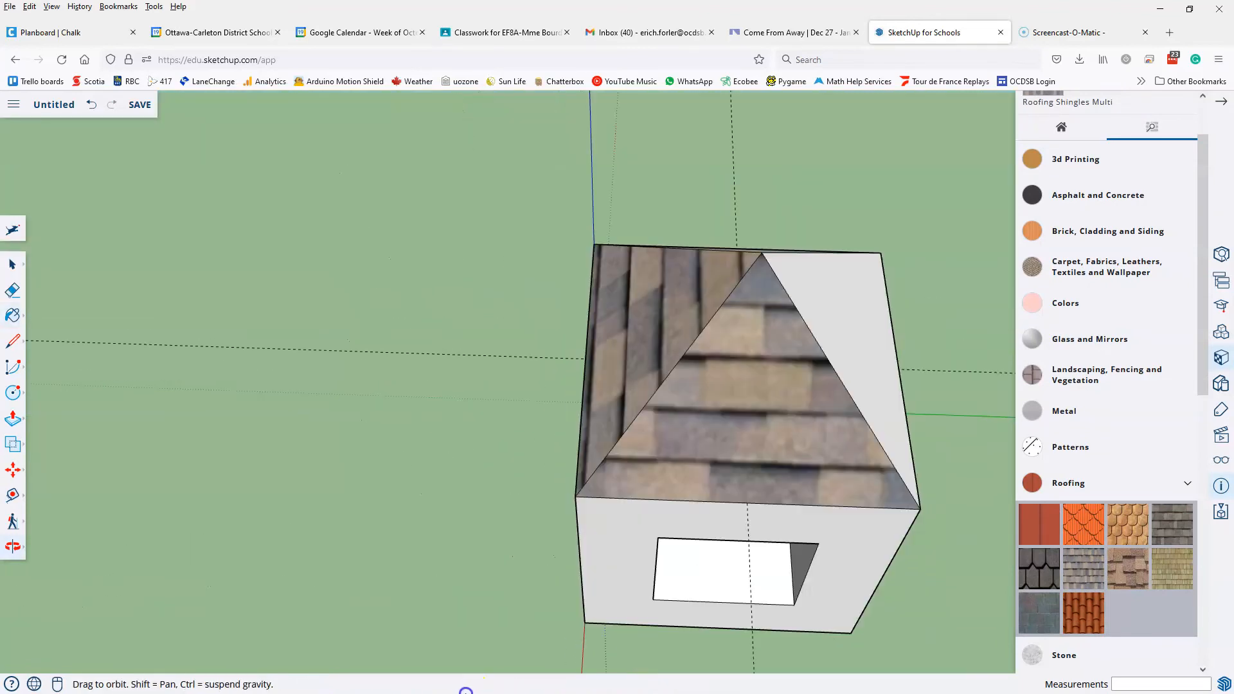
drag(538, 424, 488, 462)
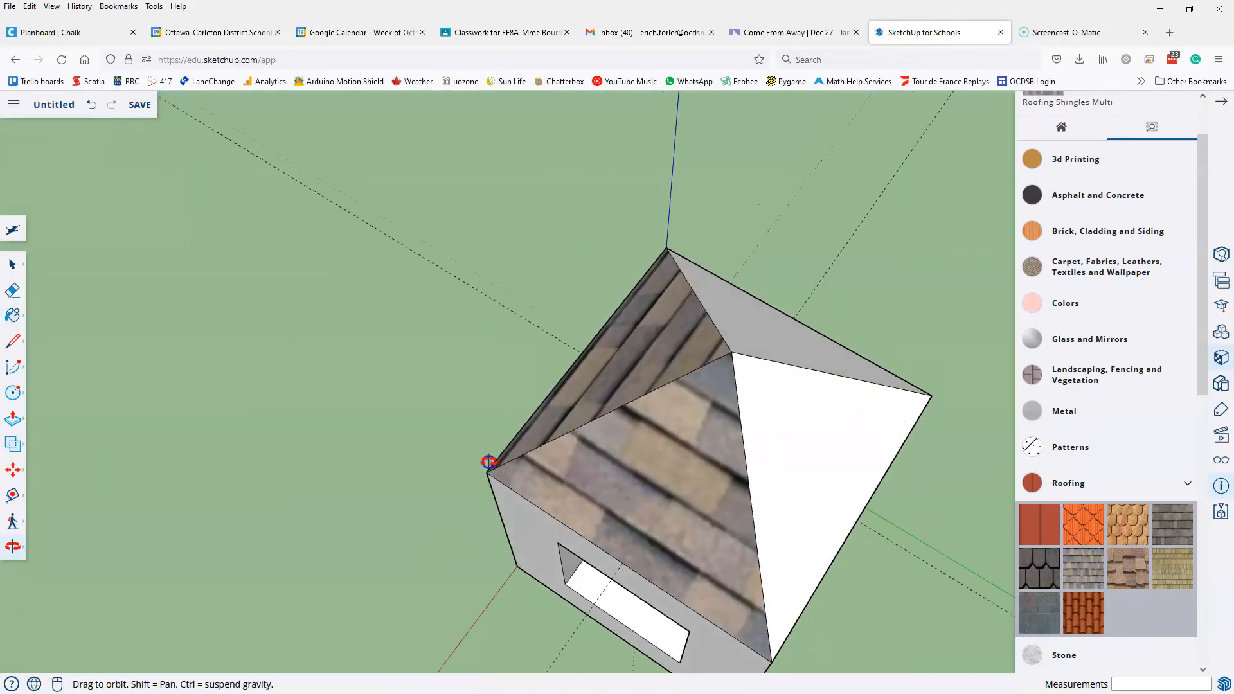
click(1045, 531)
click(1170, 523)
click(829, 478)
click(741, 327)
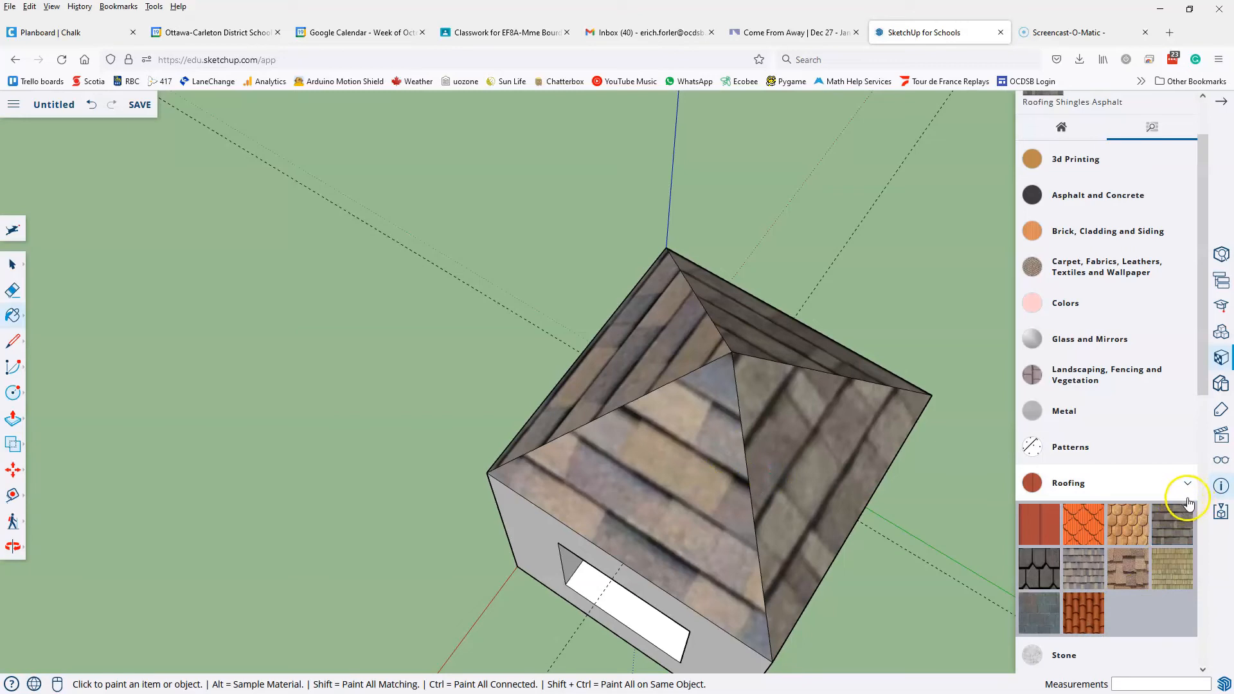
Reduce the texture width of the Roofing Shingles Asphalt material, and repaint the two multi-coloured roof faces with it
scroll(1150, 450, up, 2)
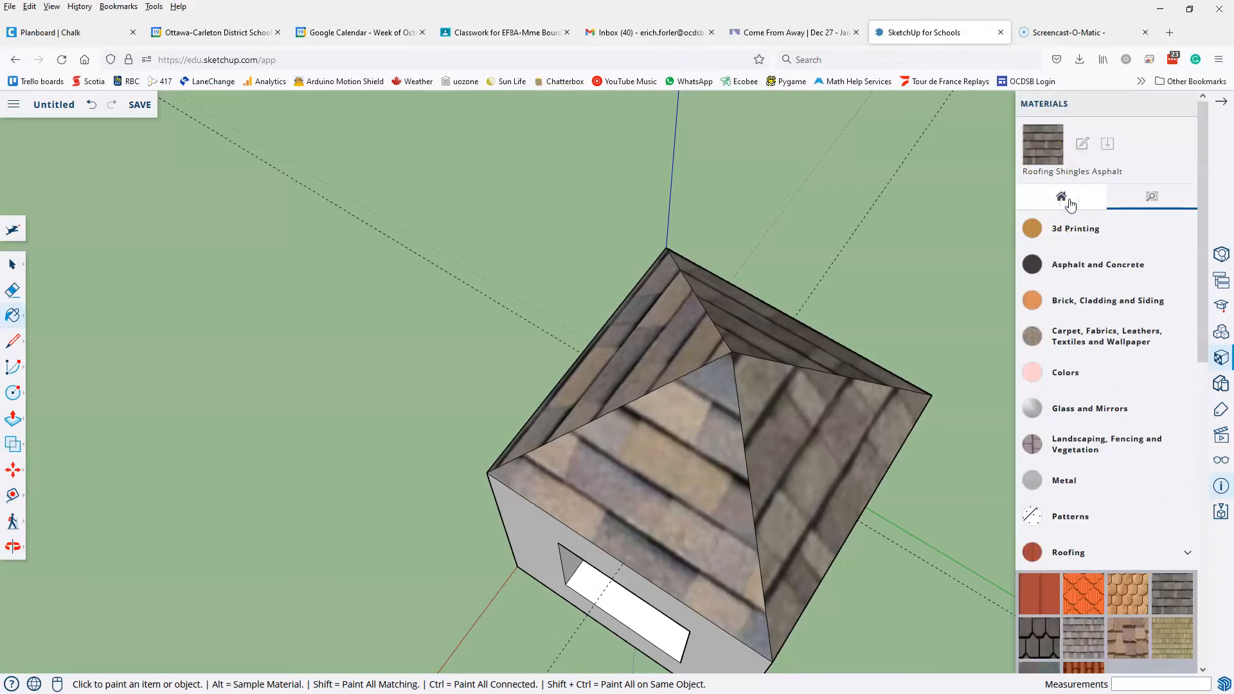
click(1069, 202)
click(1114, 411)
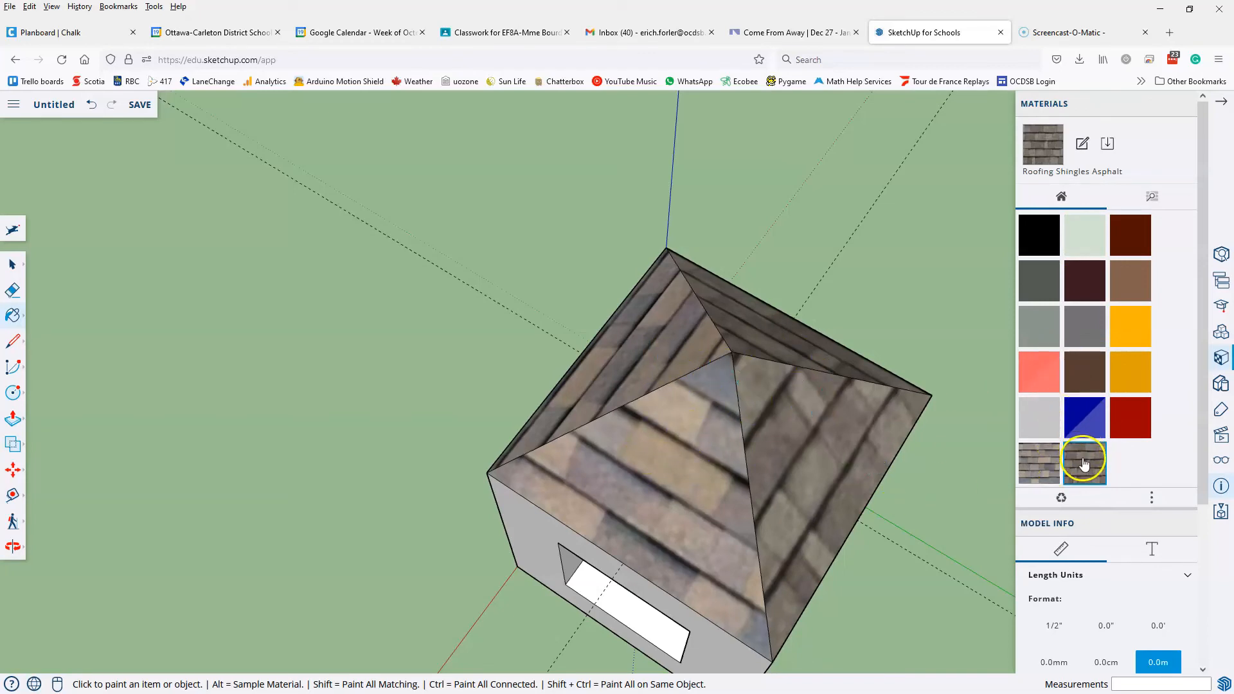
click(1082, 147)
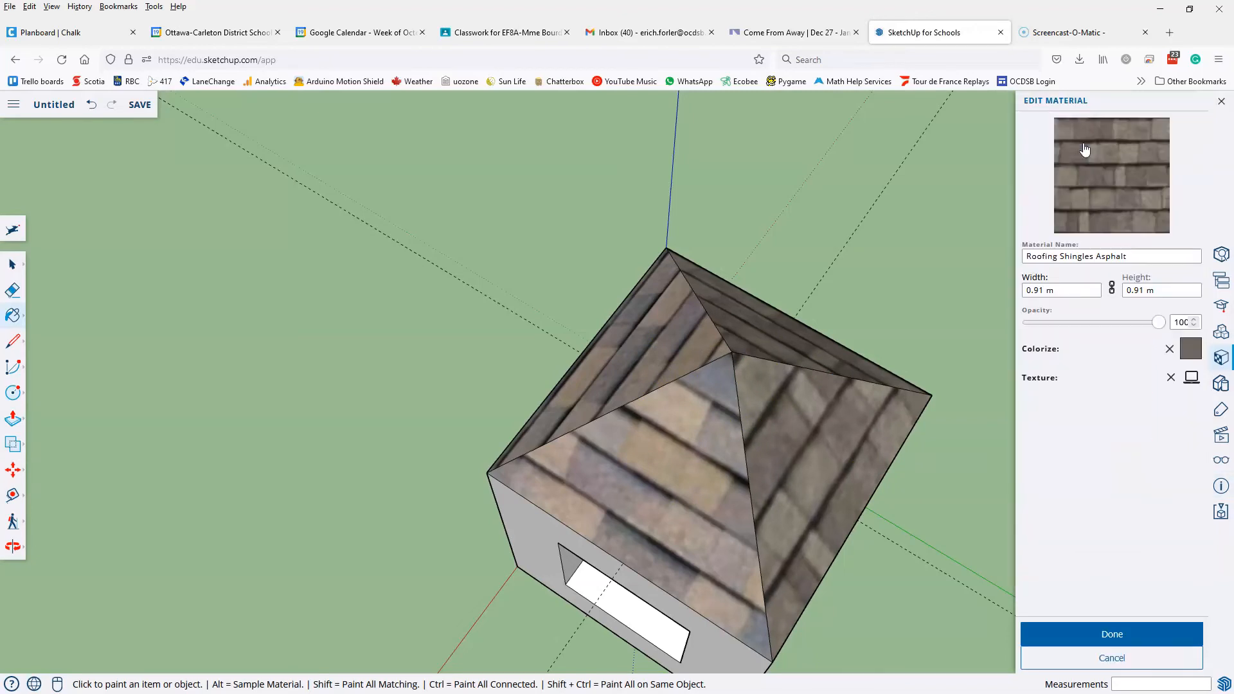
click(1040, 290)
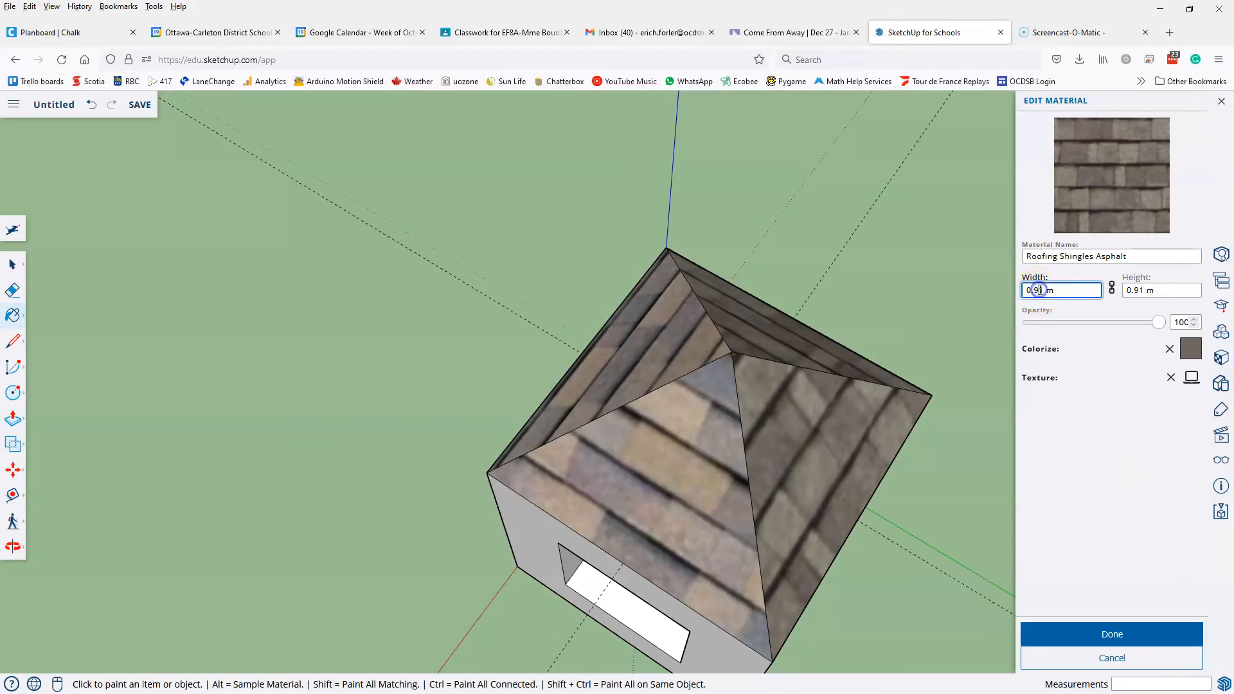
key(Return)
click(1096, 635)
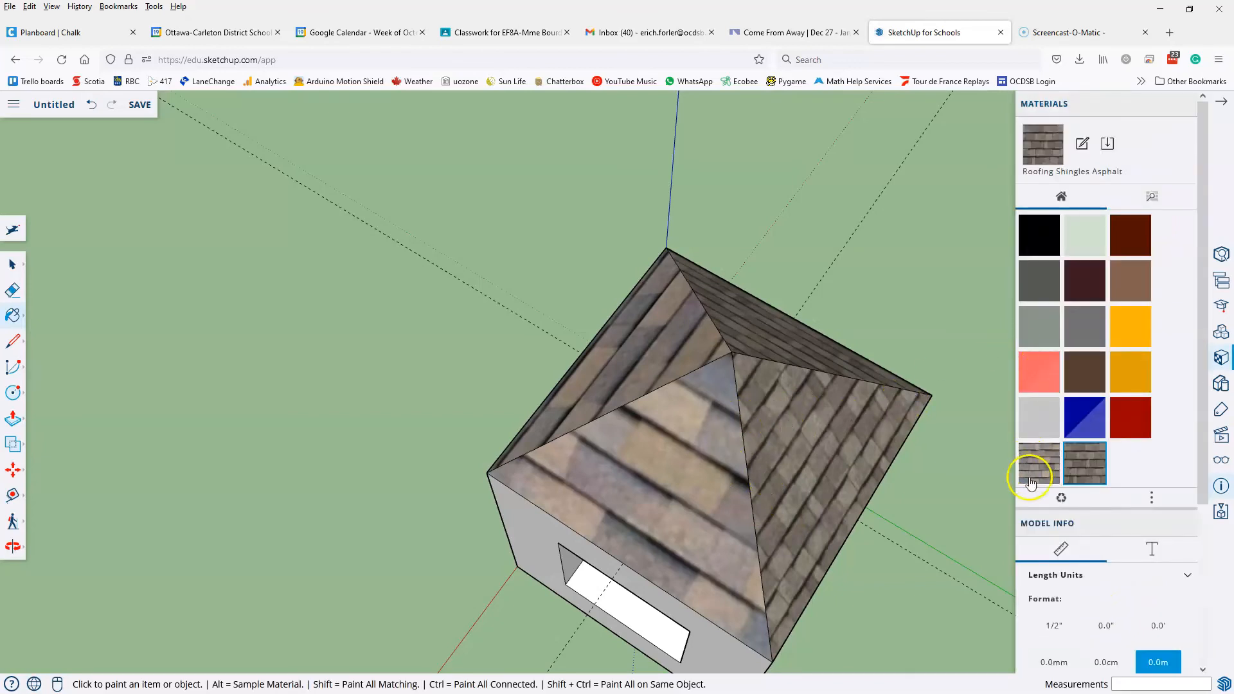
click(671, 467)
click(680, 347)
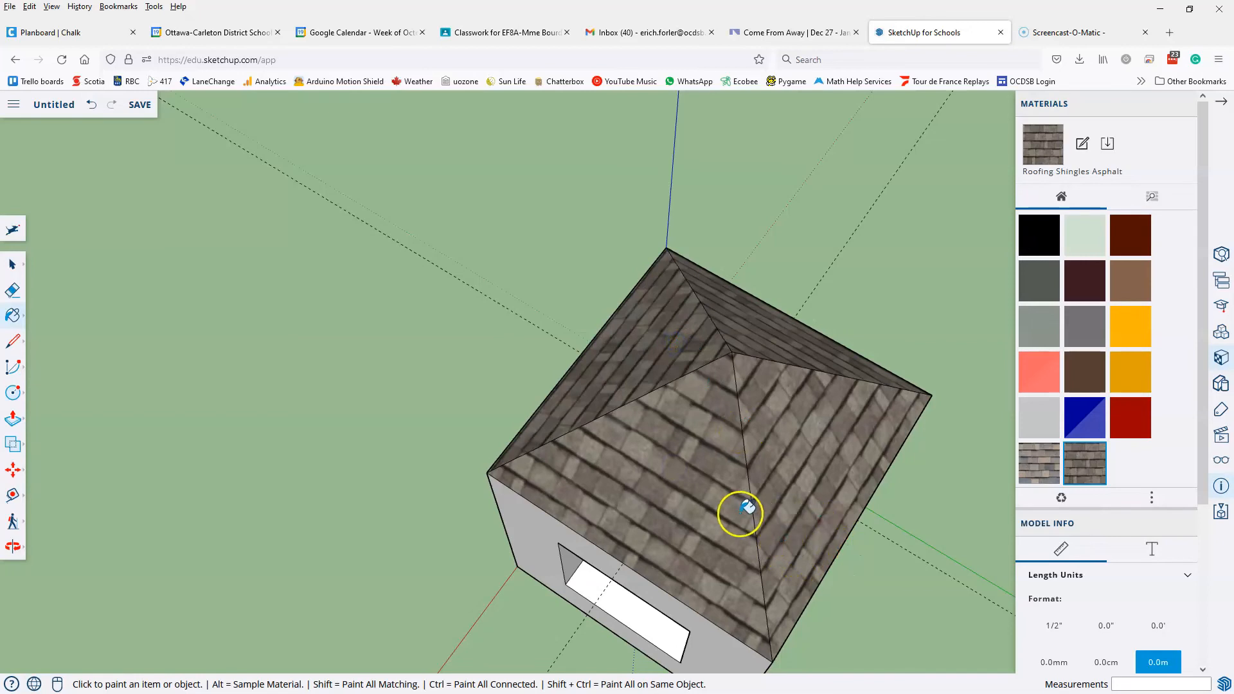
Paint the inner side wall of the square opening with Katherine_Sleeve and the opening's floor with Katherine_Skin1
key(o)
mouse_move(567, 462)
mouse_down()
mouse_move(649, 377)
mouse_move(742, 200)
mouse_move(804, 167)
mouse_up()
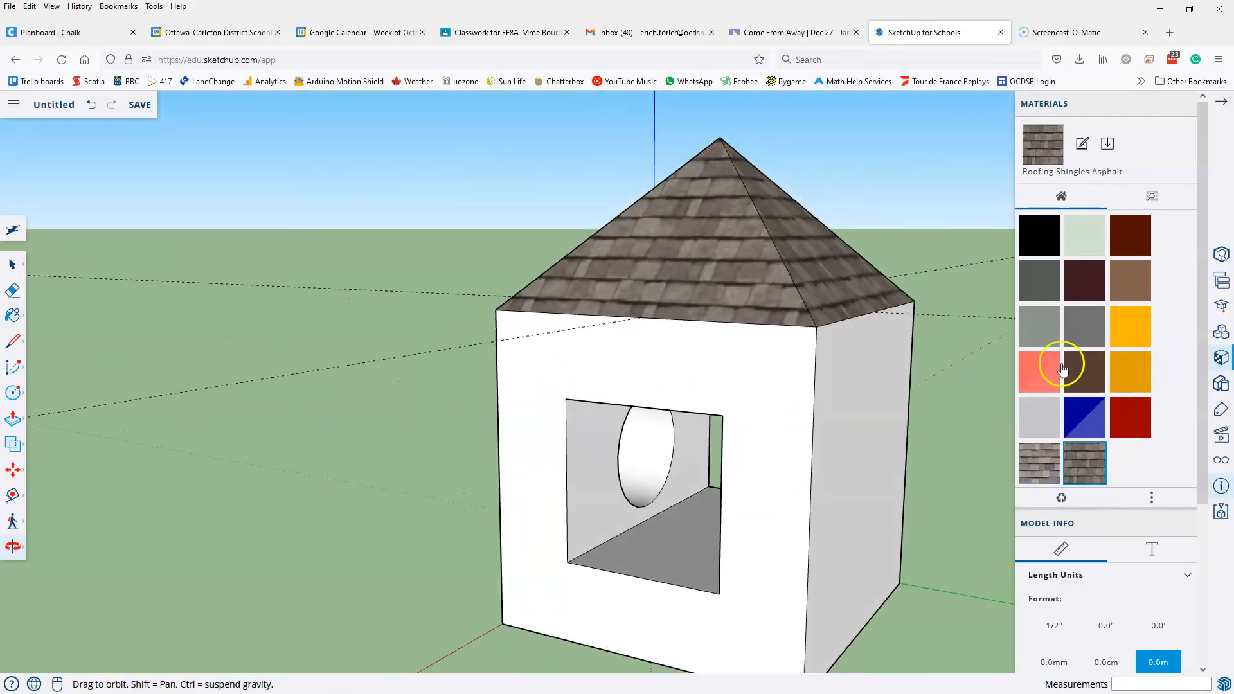
click(1039, 368)
click(1088, 239)
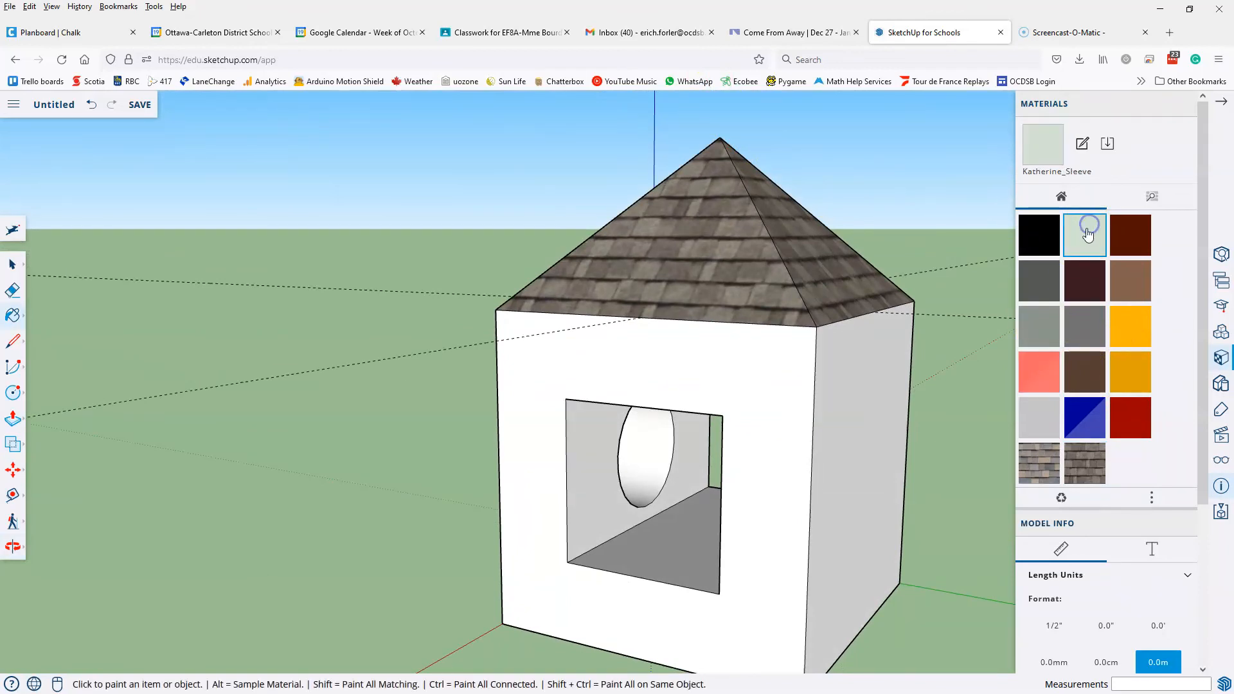
click(603, 486)
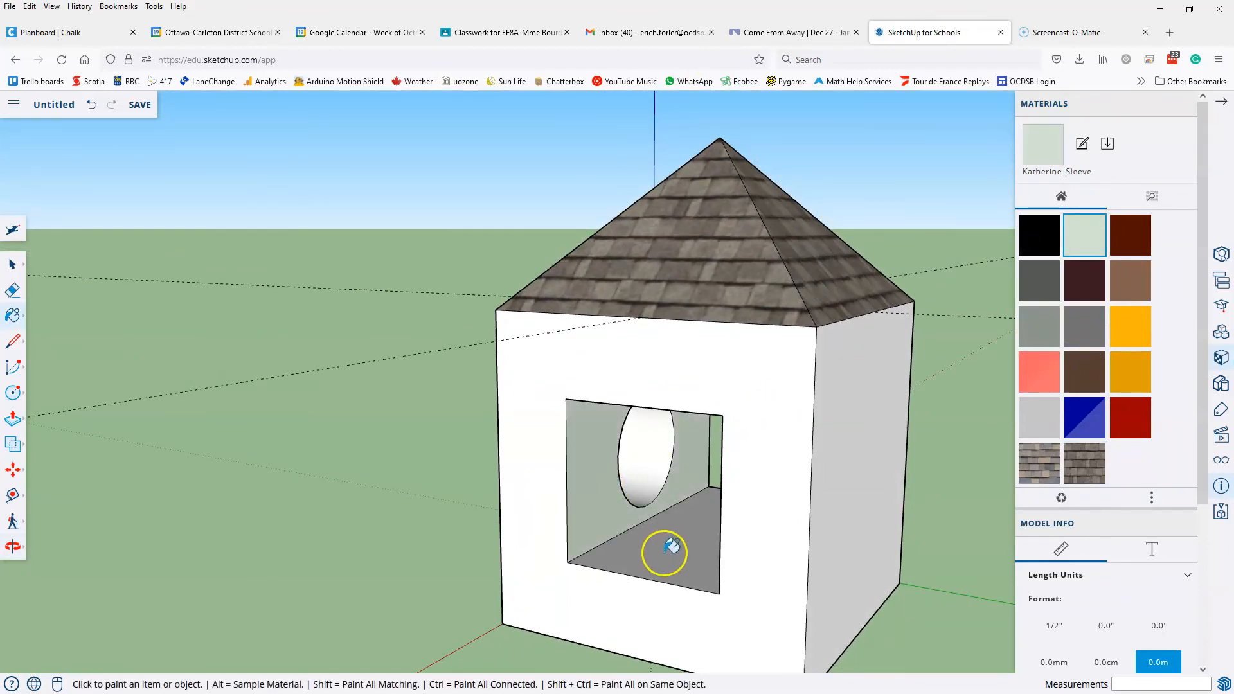
click(1116, 281)
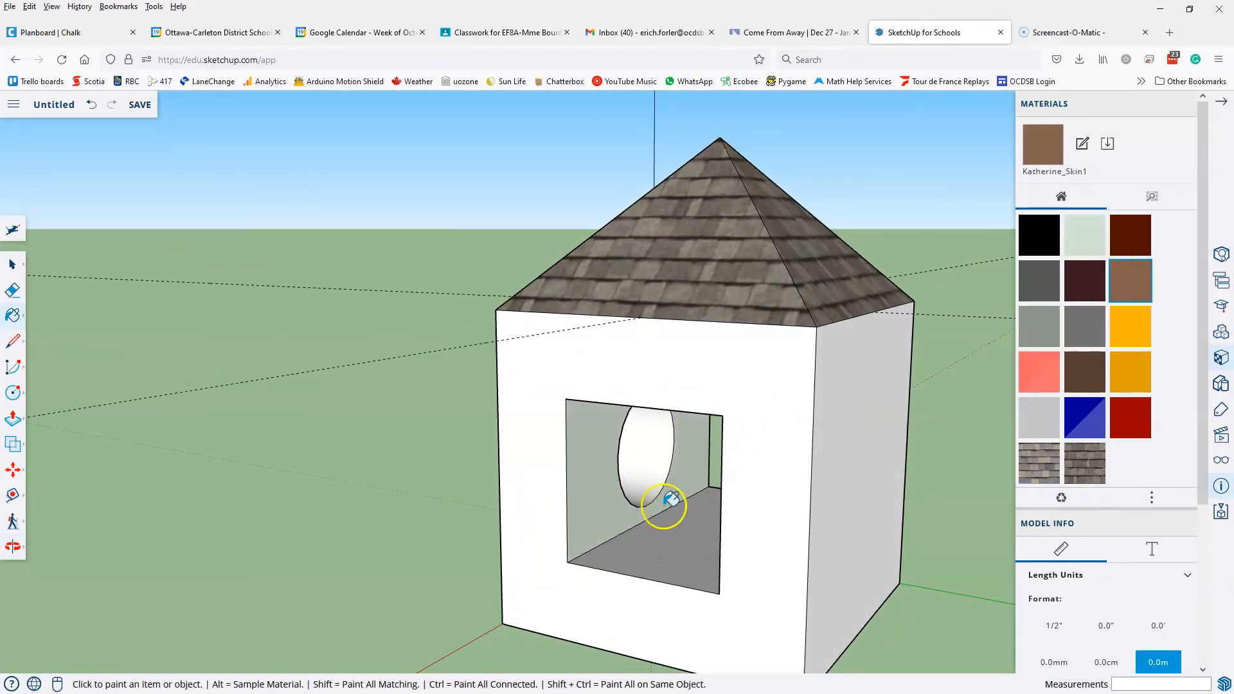
click(661, 550)
Paint the outer wall around the square opening with the dark red Katherine_Hair material
click(1148, 241)
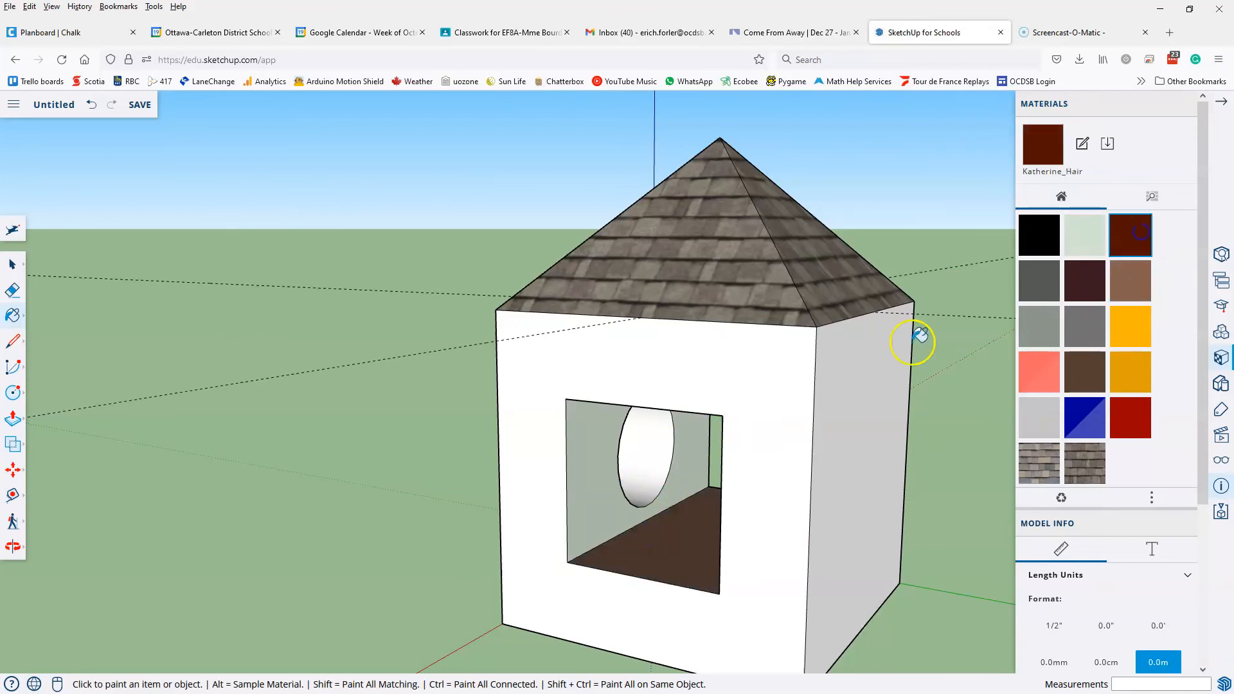
click(777, 364)
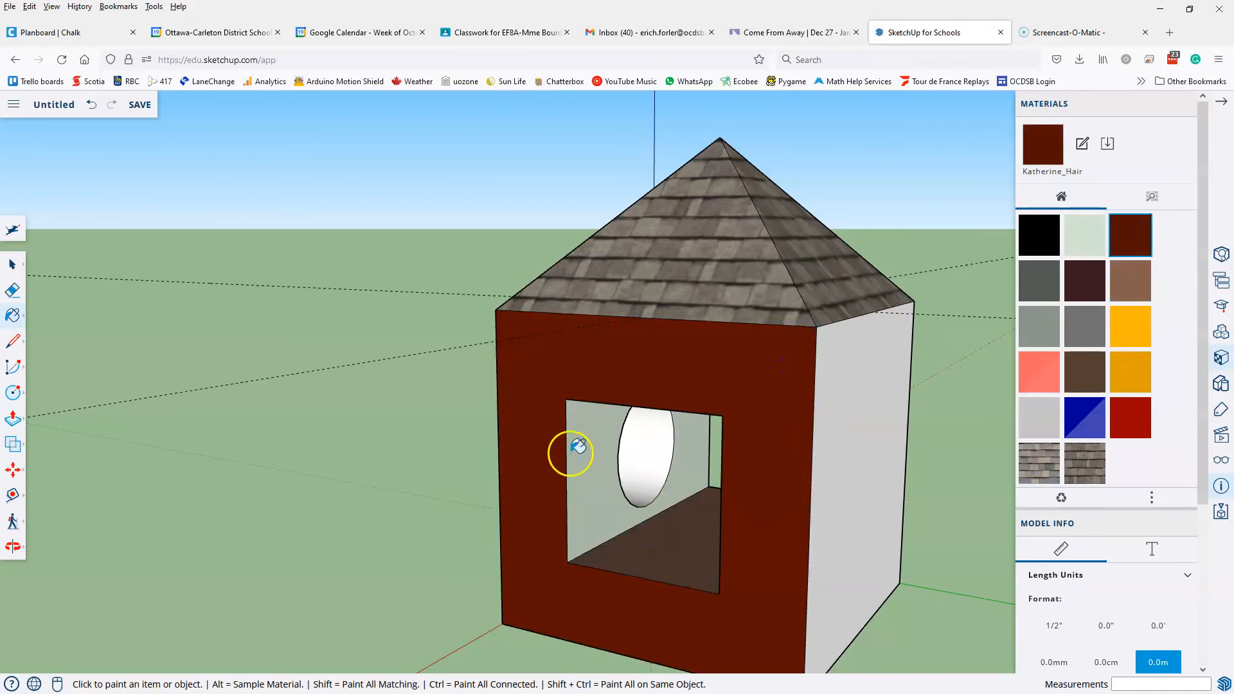
key(o)
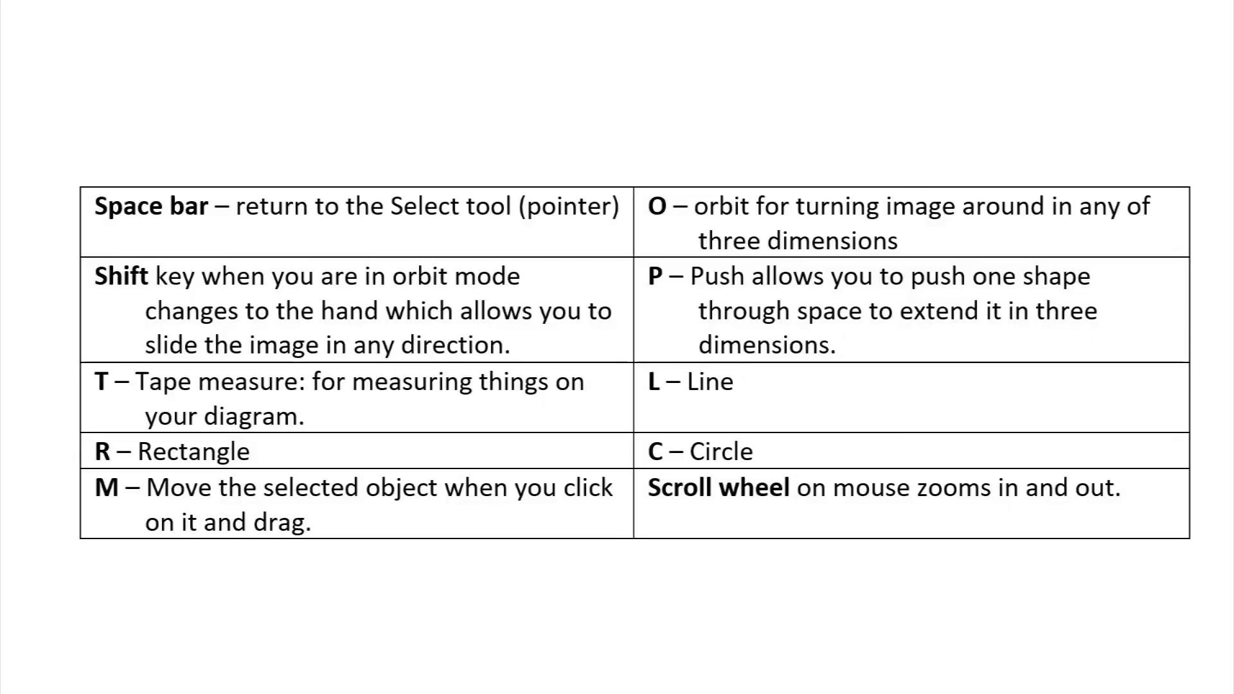